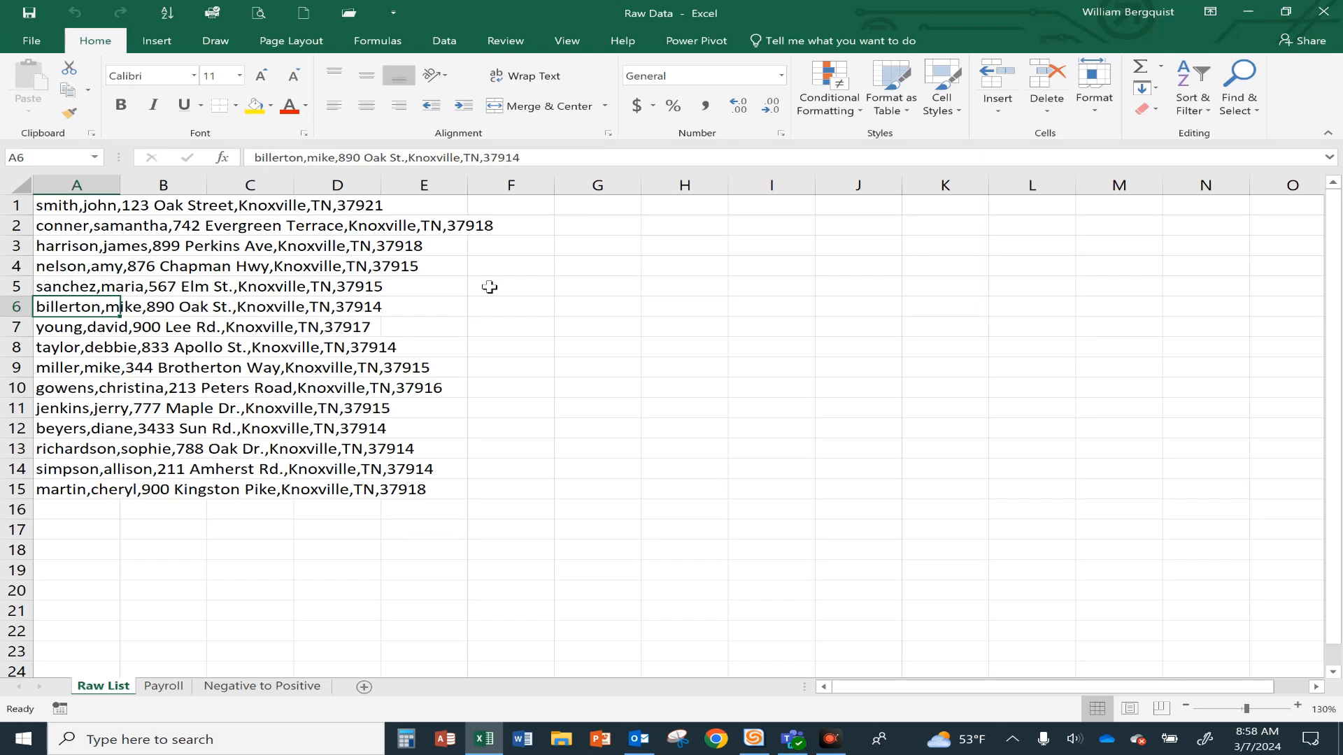
left_click(43, 368)
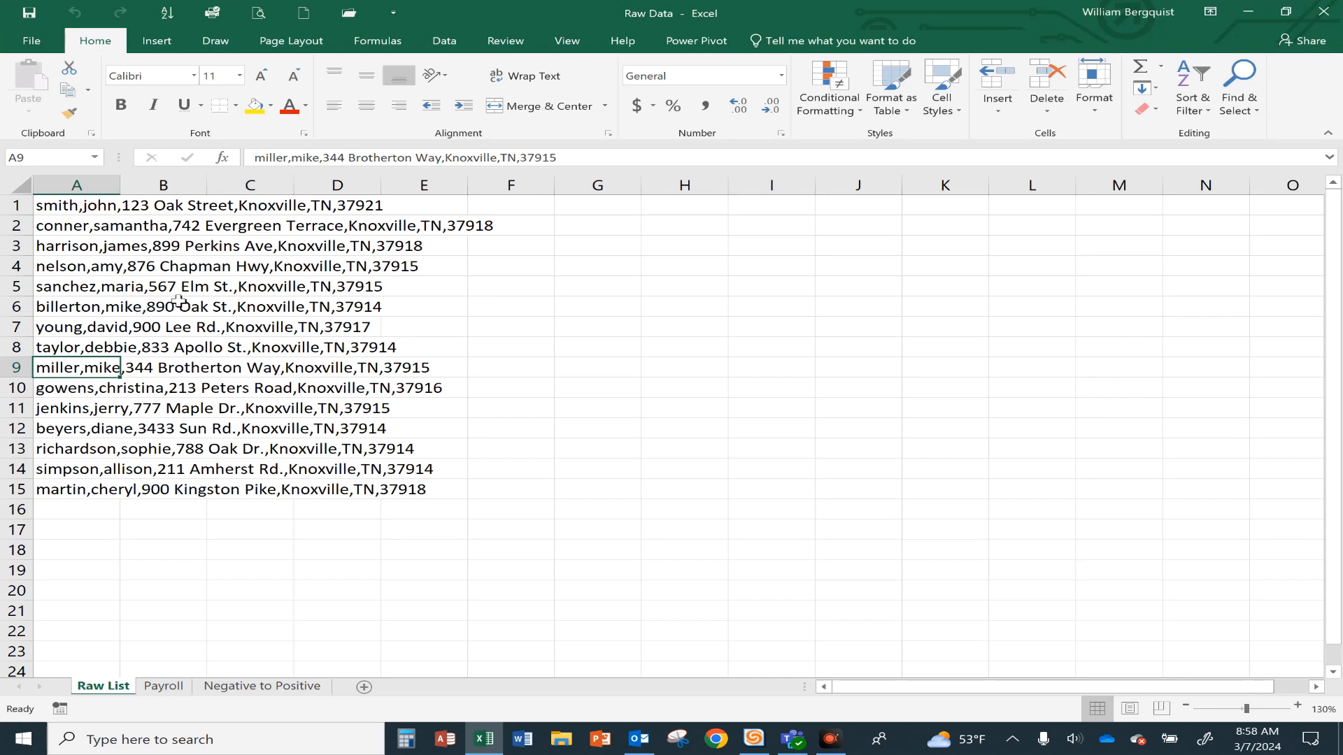
left_click(40, 210)
left_click(69, 352)
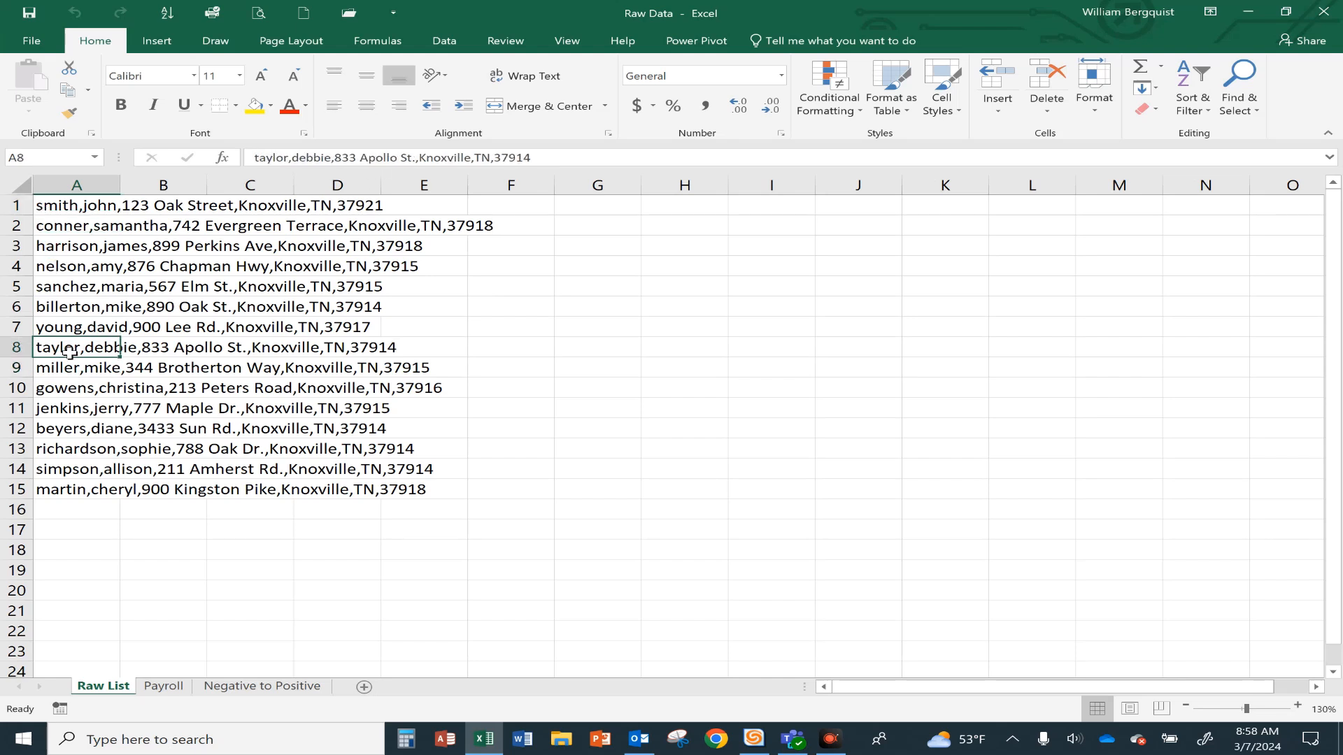
left_click(58, 455)
left_click(56, 471)
left_click(56, 489)
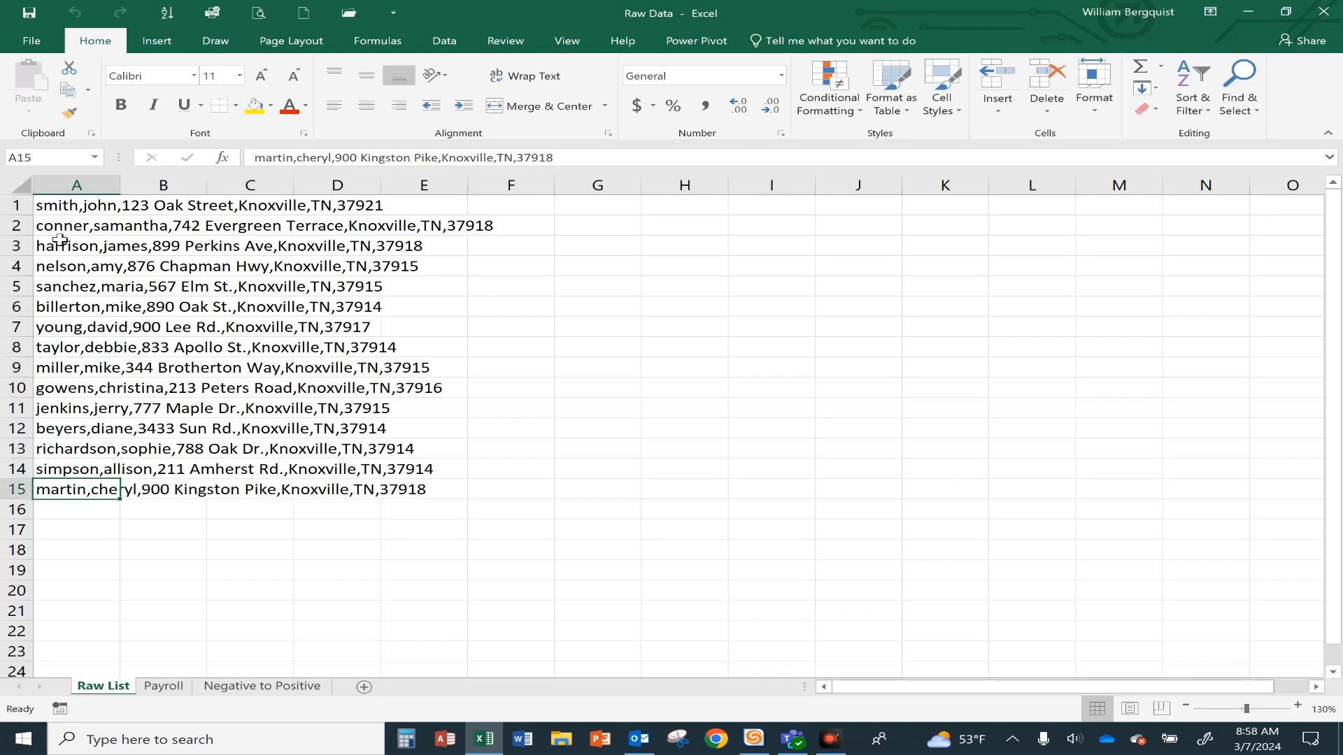
left_click(57, 206)
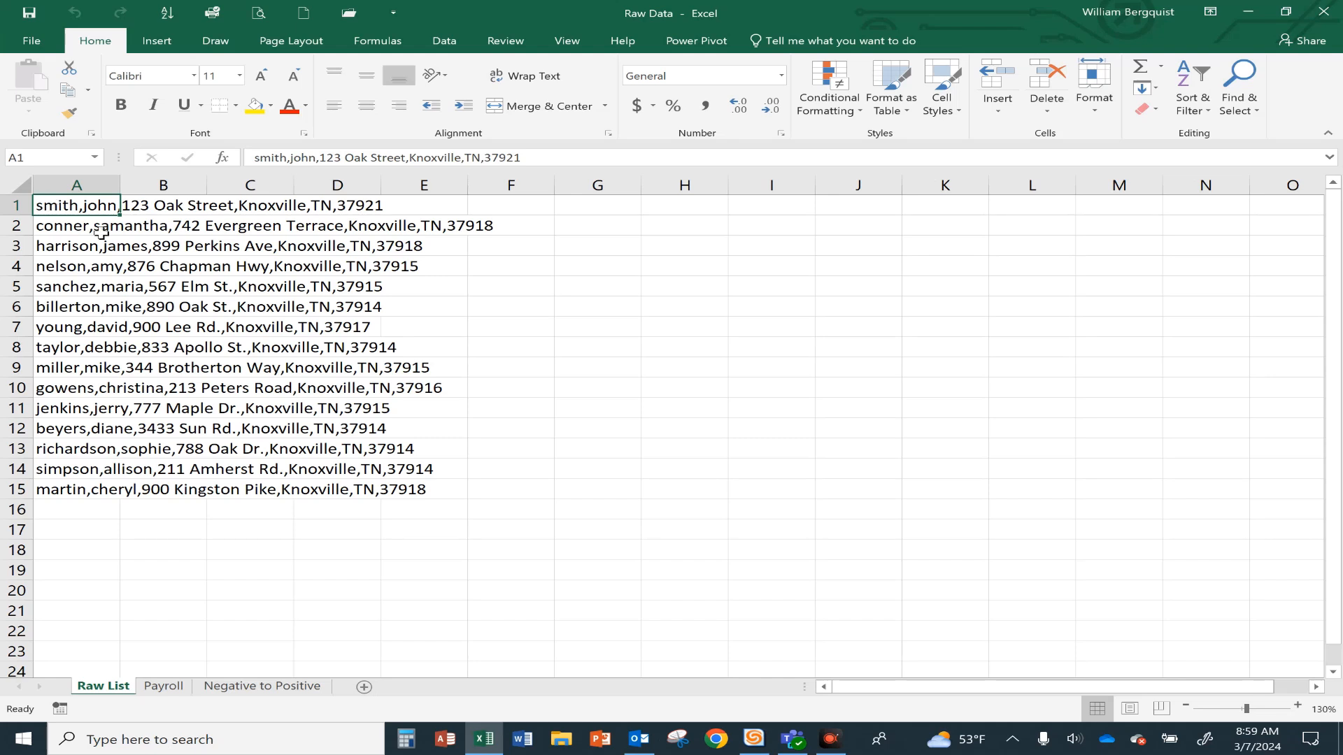
Step: Move the comma-separated list in A1:A15 down three rows so it starts in A4
left_click_drag(66, 204, 55, 489)
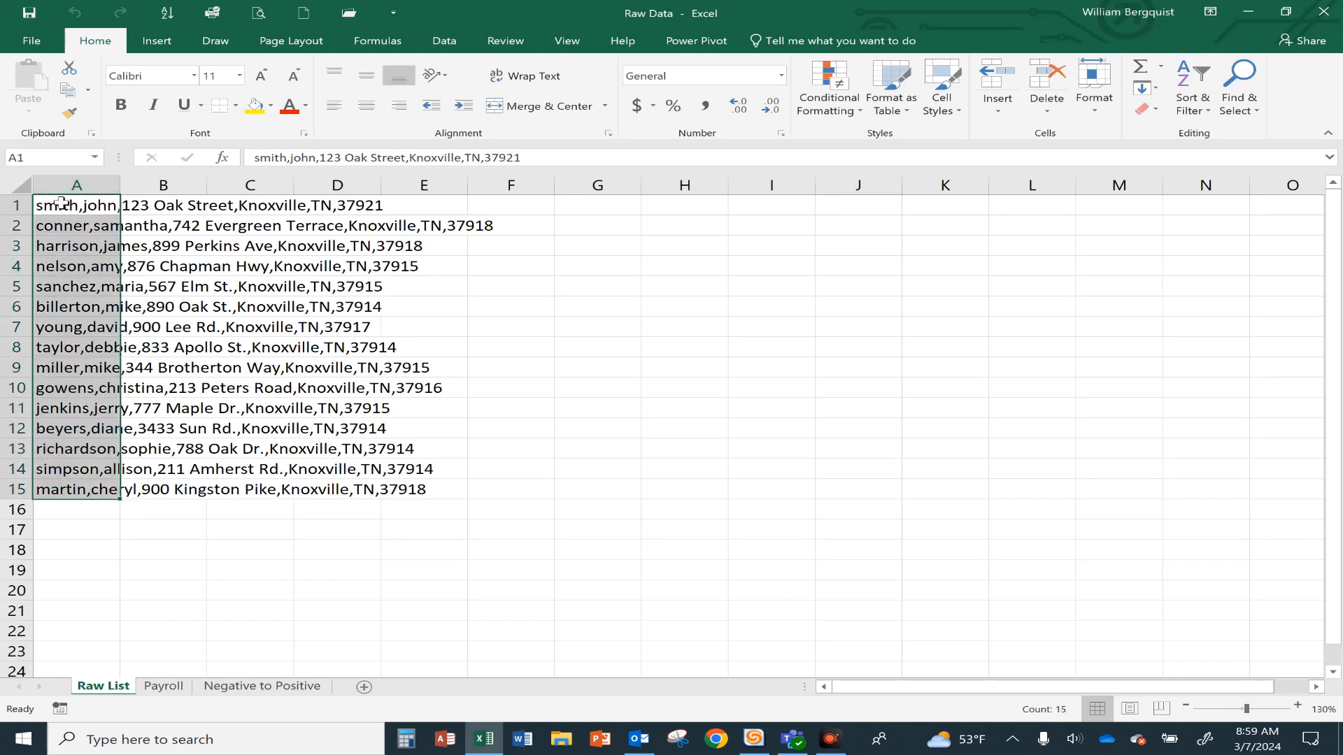
left_click_drag(62, 203, 71, 488)
left_click_drag(75, 499, 69, 553)
left_click(88, 349)
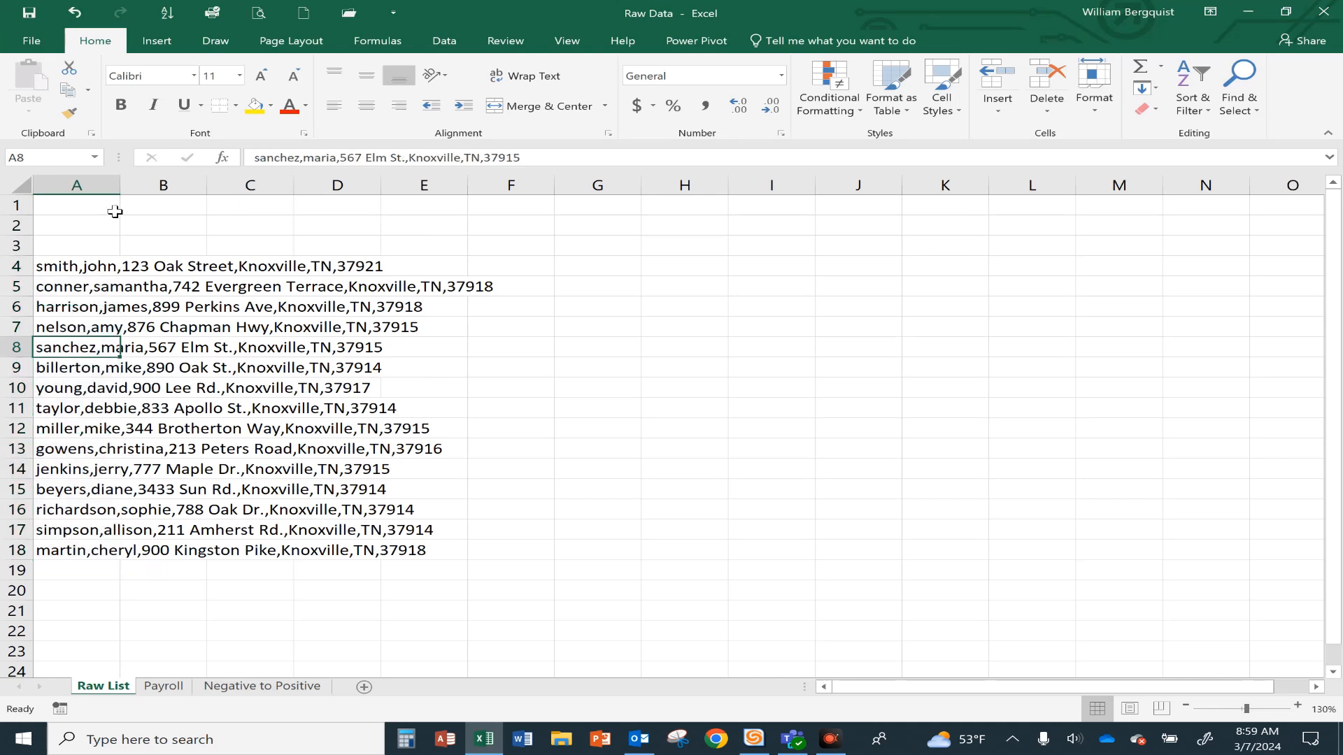
left_click(60, 205)
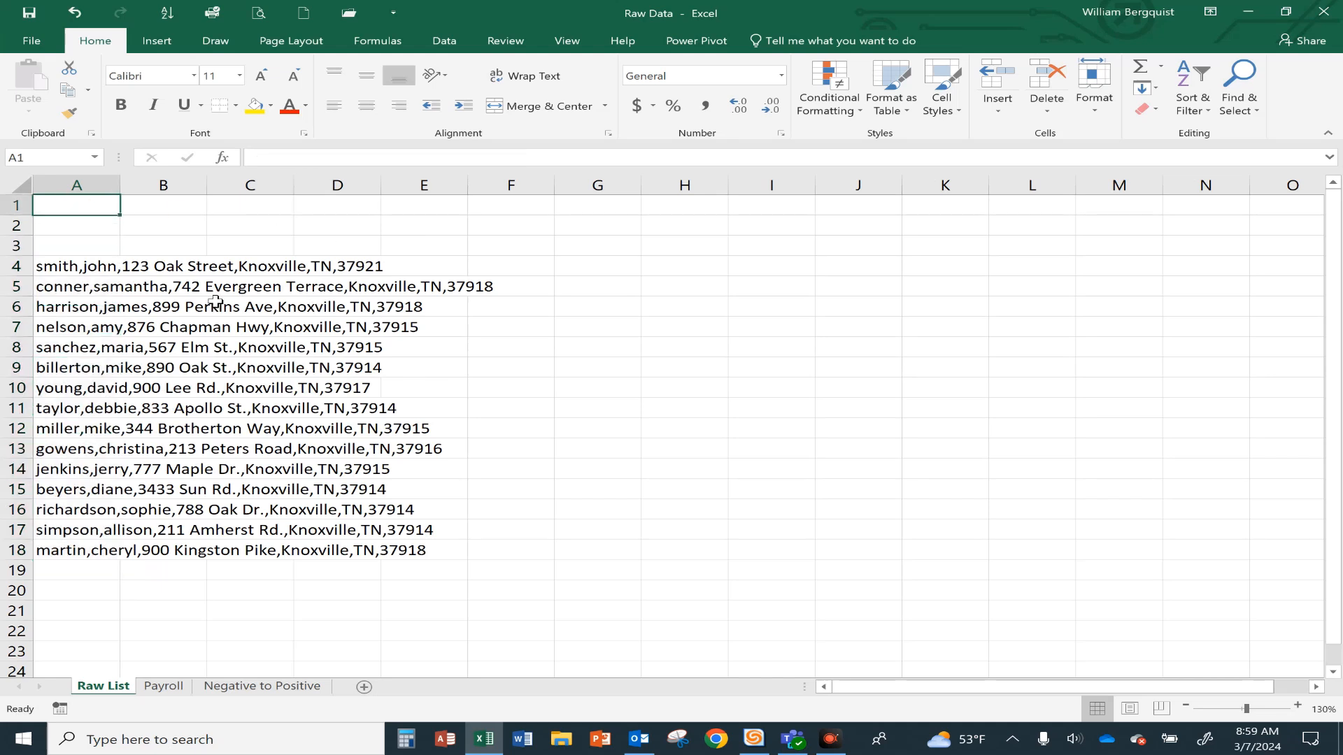
left_click_drag(63, 264, 55, 549)
left_click(49, 428)
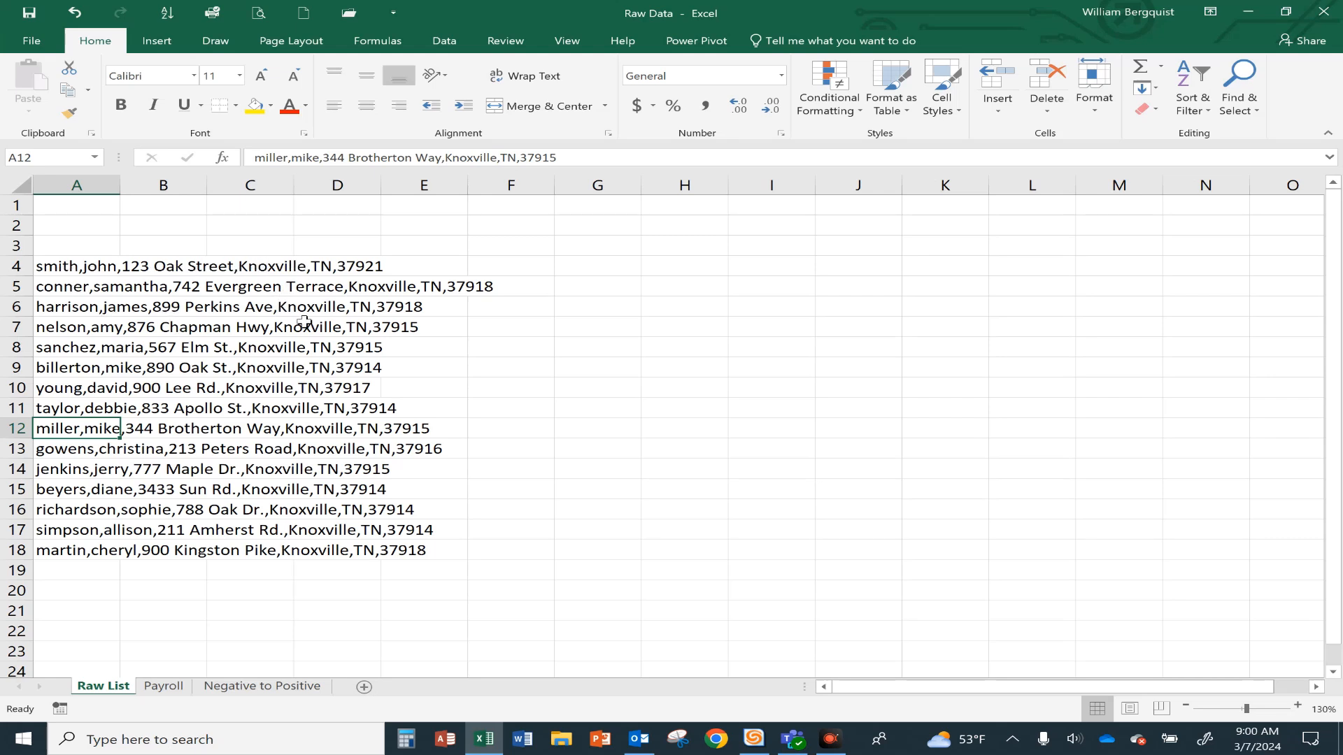
Step: Start Text to Columns on A4:A18 with Delimited as the data type and go on to the delimiter settings
left_click_drag(52, 270, 50, 547)
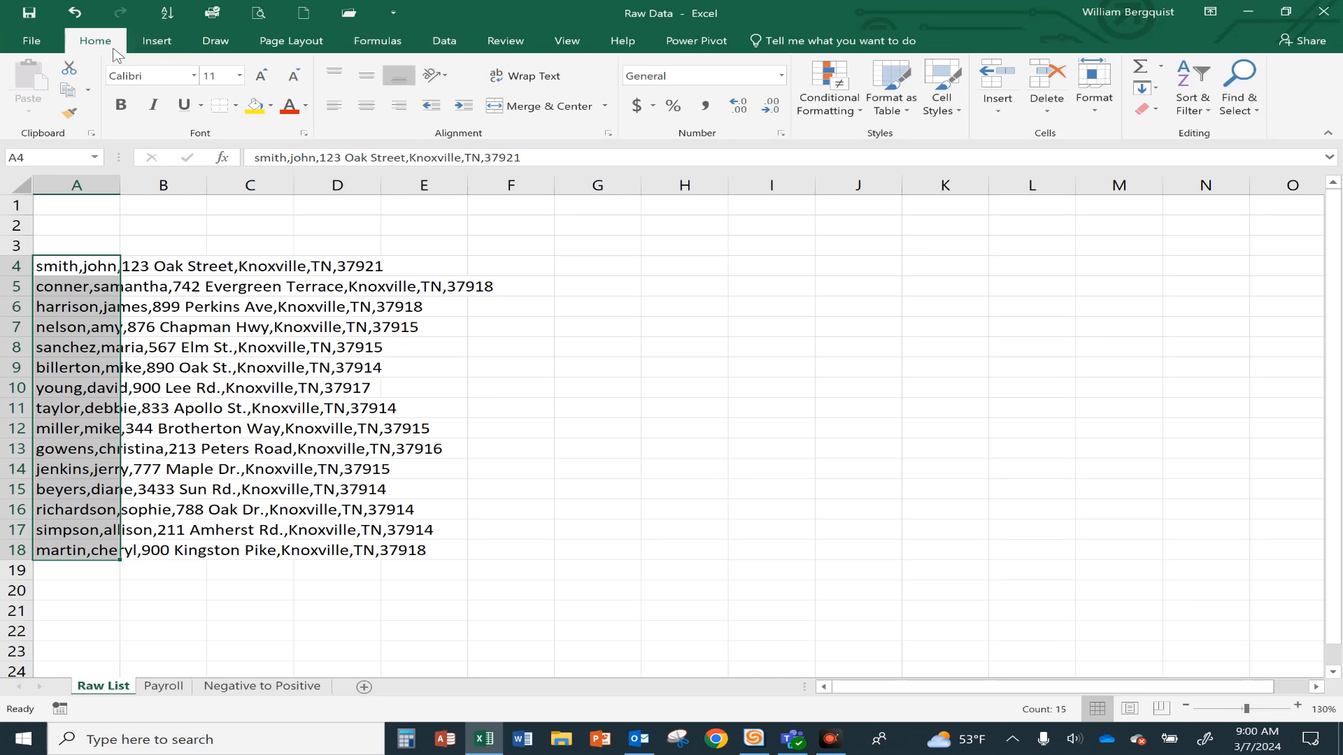
left_click(434, 46)
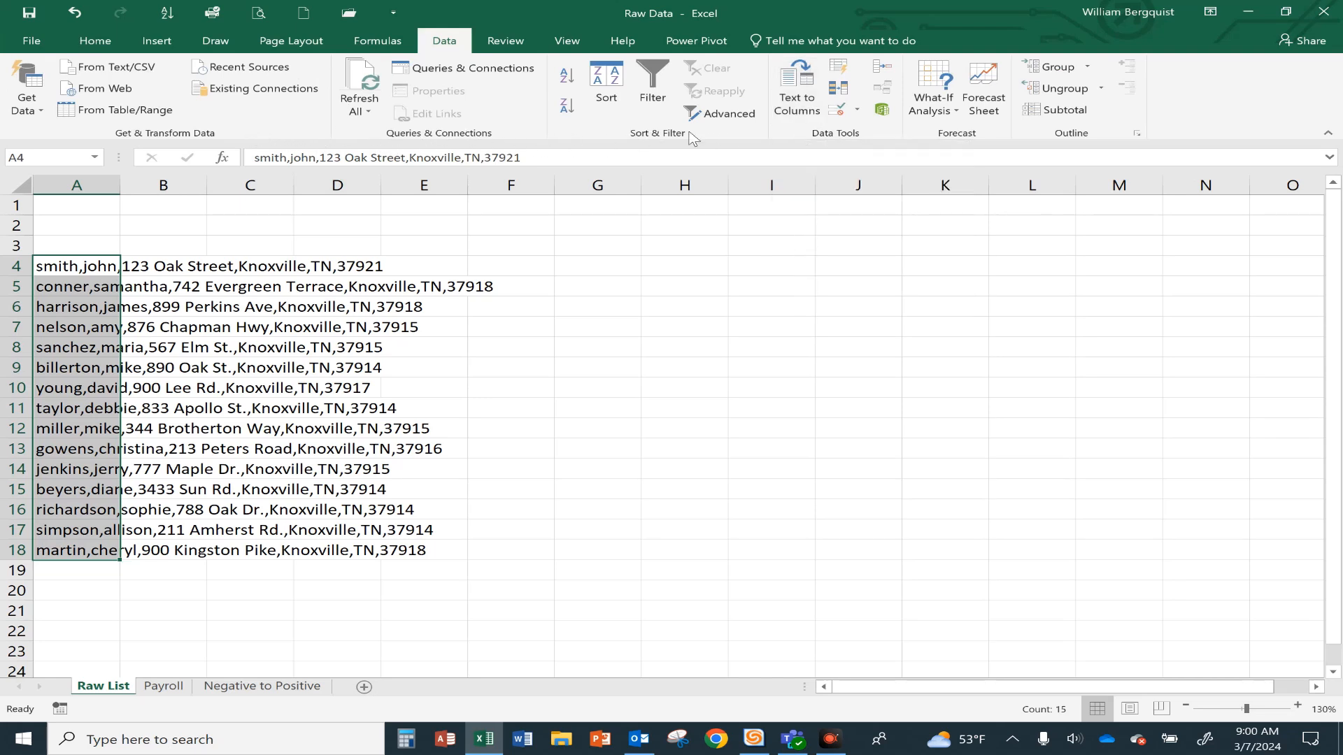
left_click(802, 96)
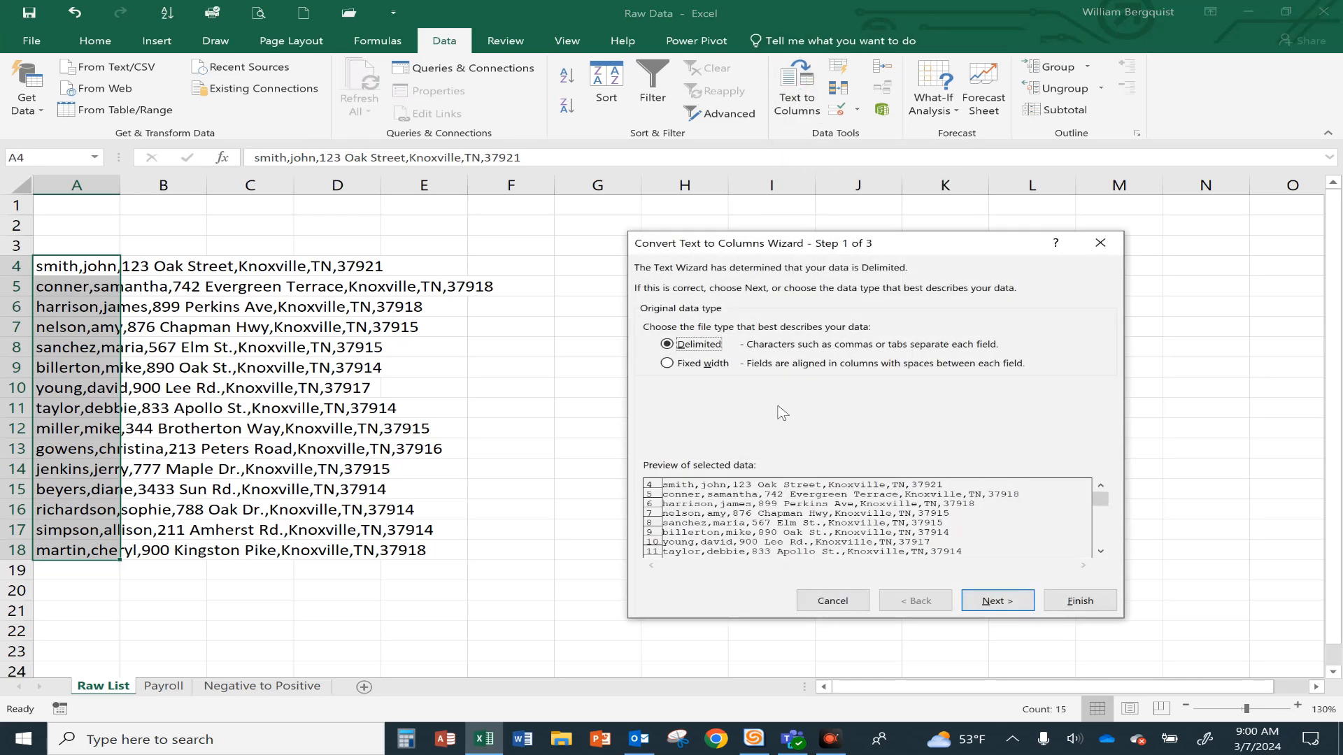
left_click(1008, 604)
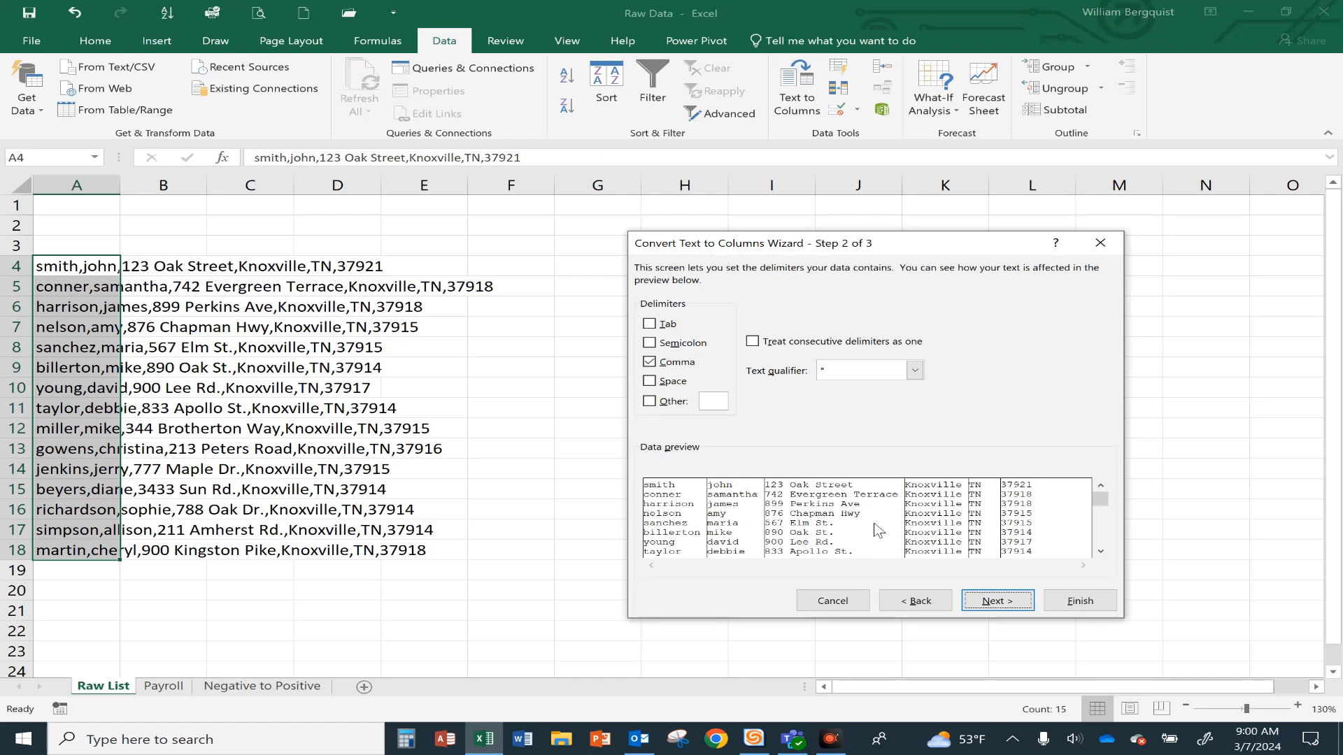
Step: Try semicolon, tab and space as delimiters in the preview, and return to comma as the only delimiter
left_click(649, 362)
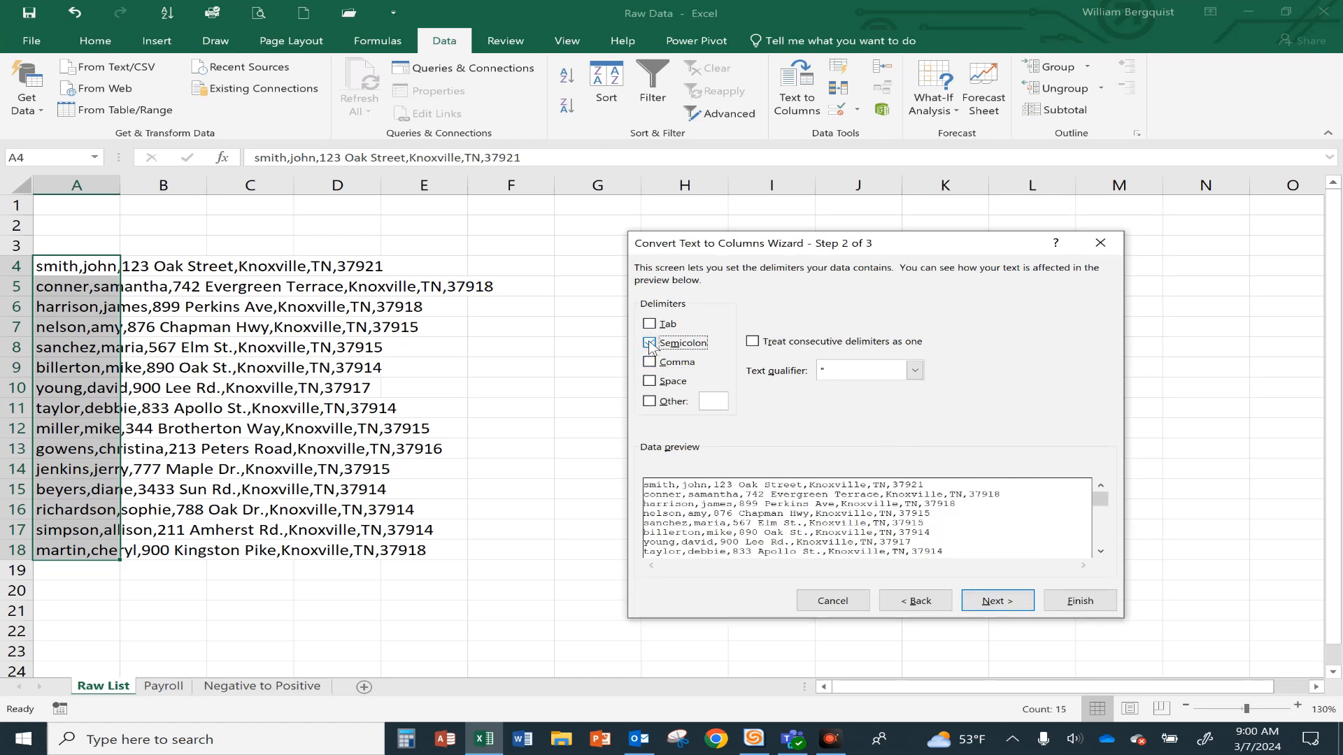
left_click(649, 344)
left_click(650, 325)
left_click(649, 381)
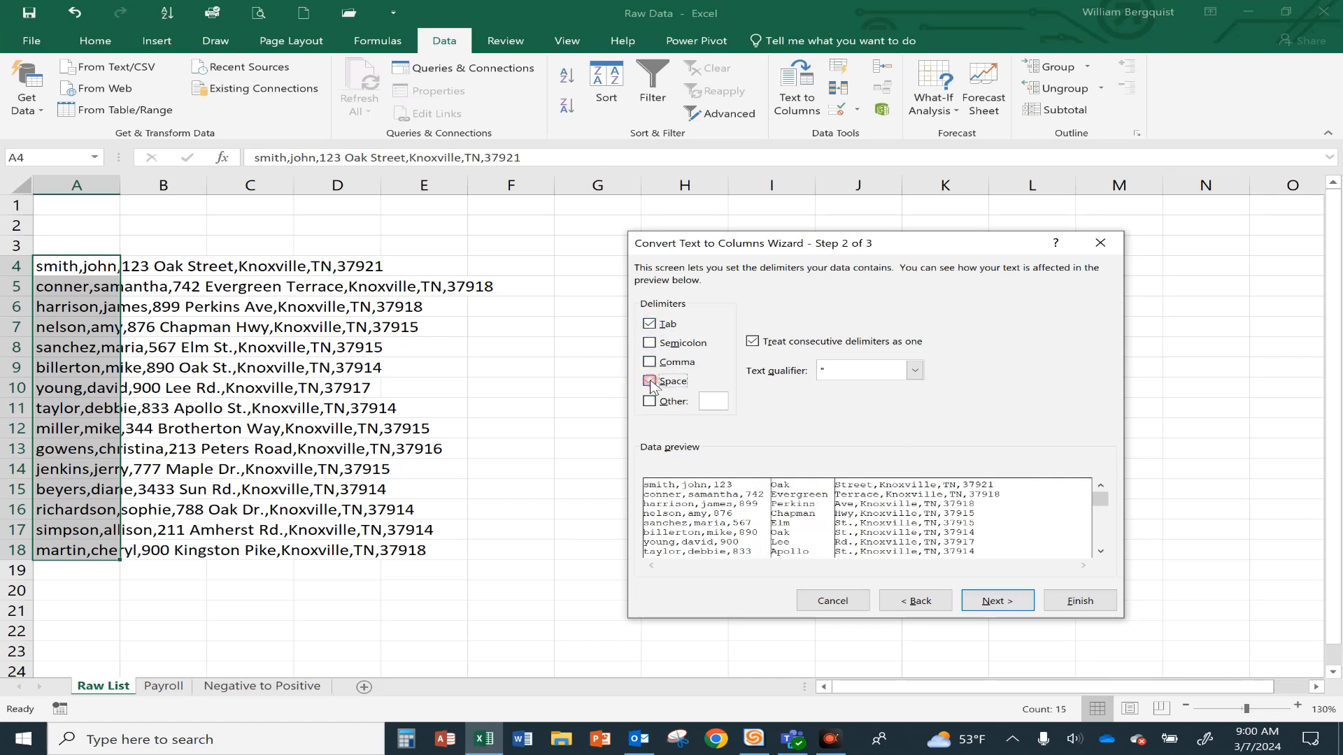
left_click(649, 324)
left_click(649, 381)
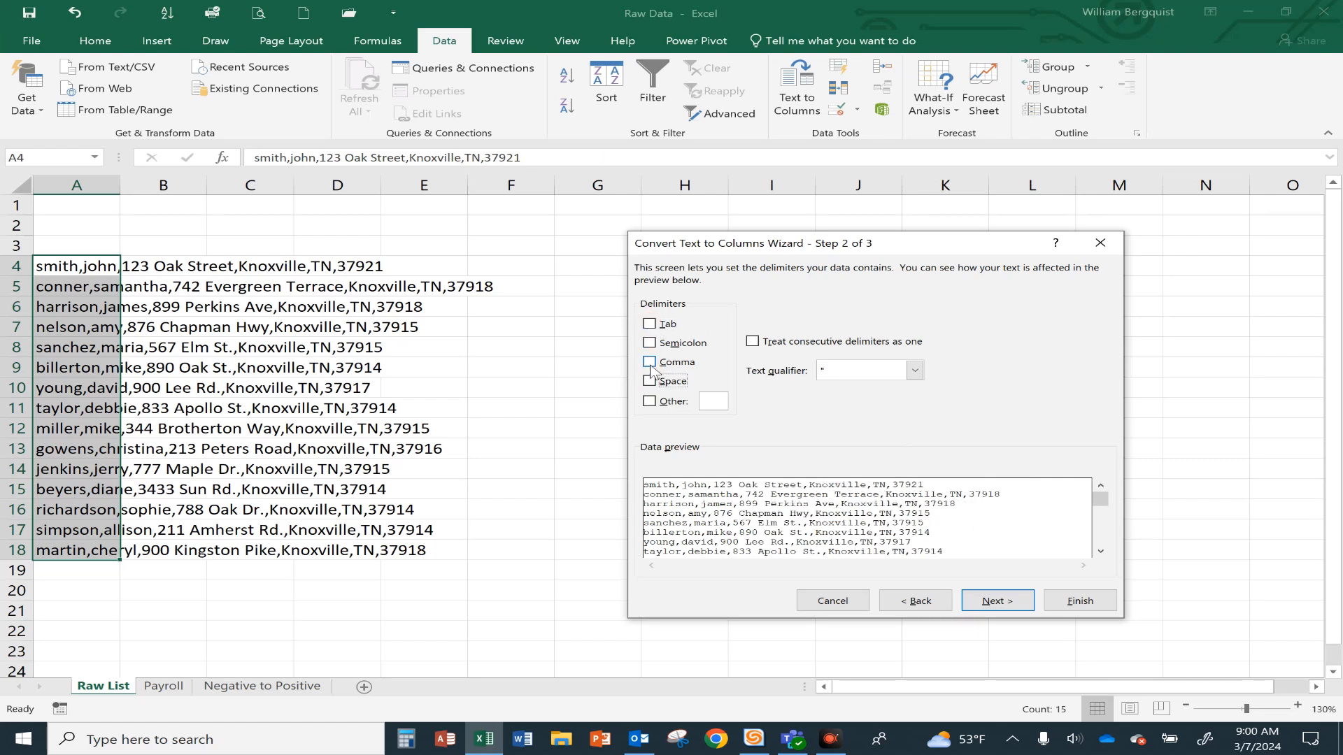
left_click(648, 363)
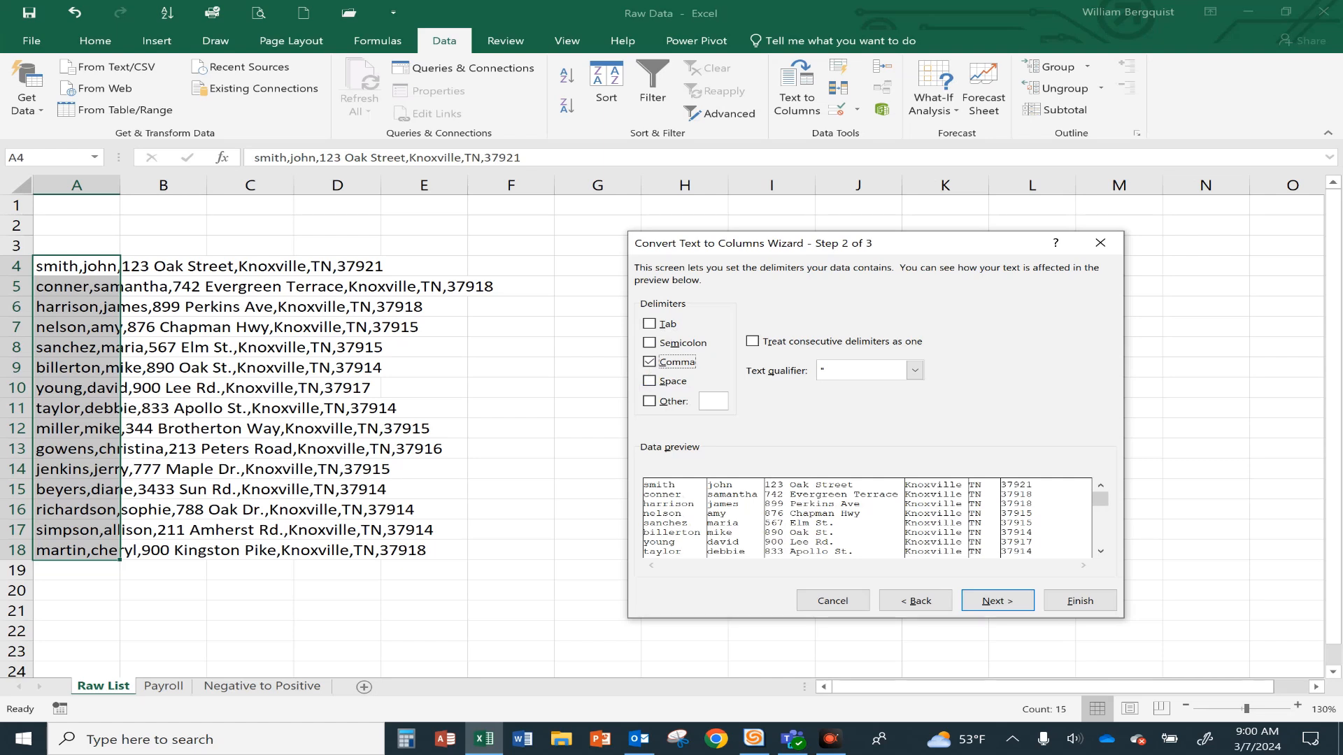
Step: Finish the comma-delimited split with General column format and $A$4 as the destination
left_click(1018, 608)
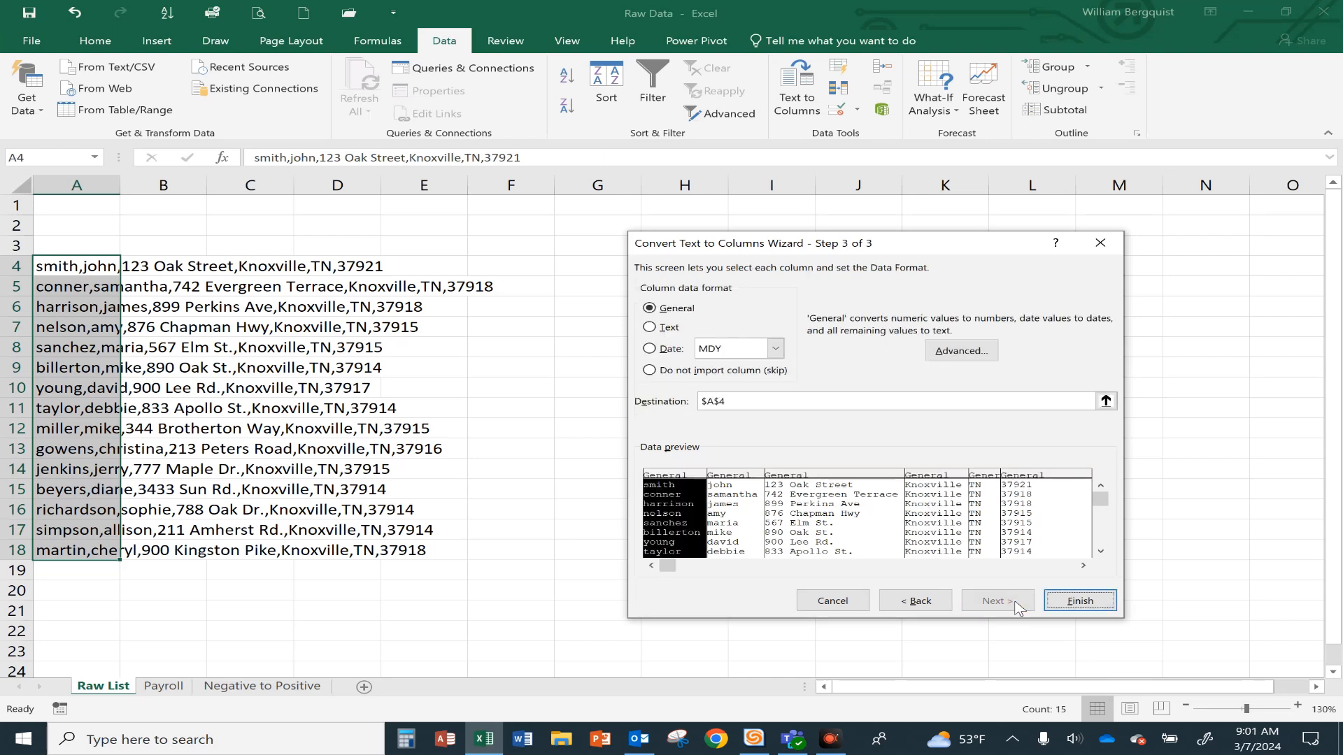
left_click(1104, 604)
left_click(305, 373)
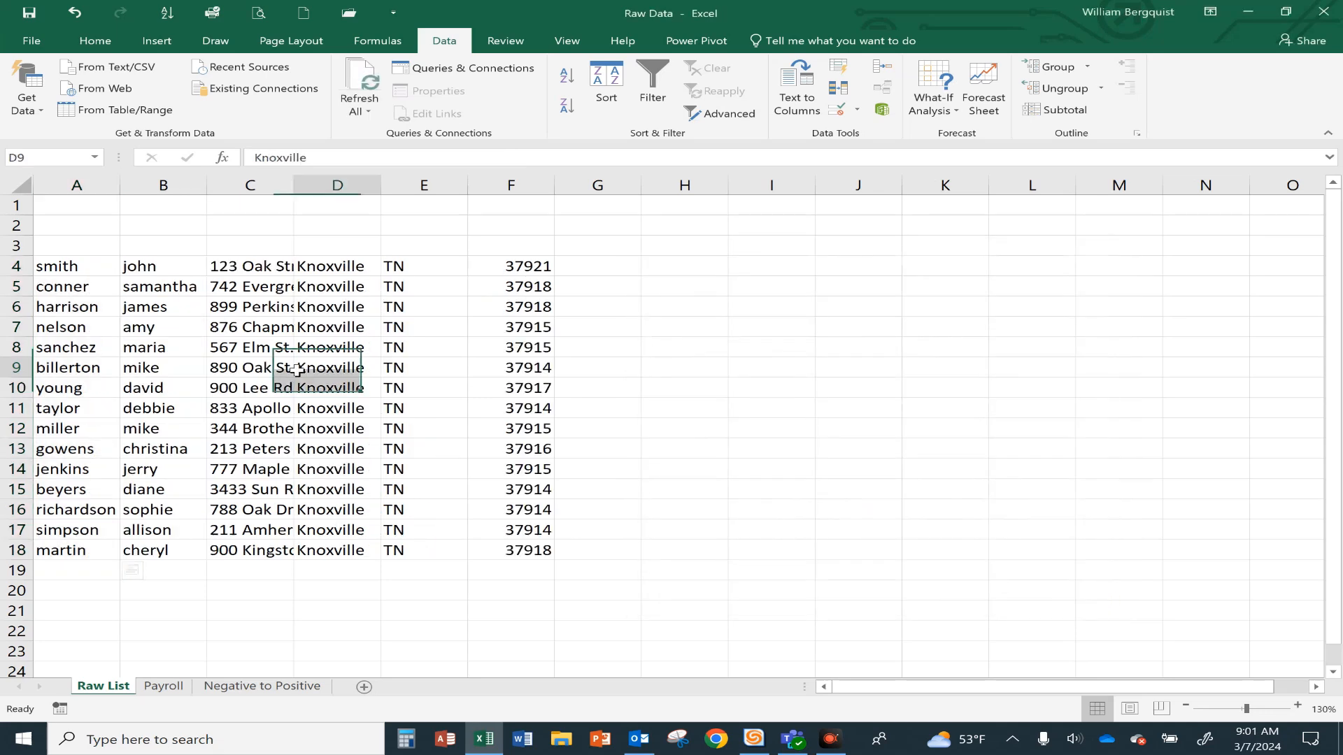
left_click(533, 350)
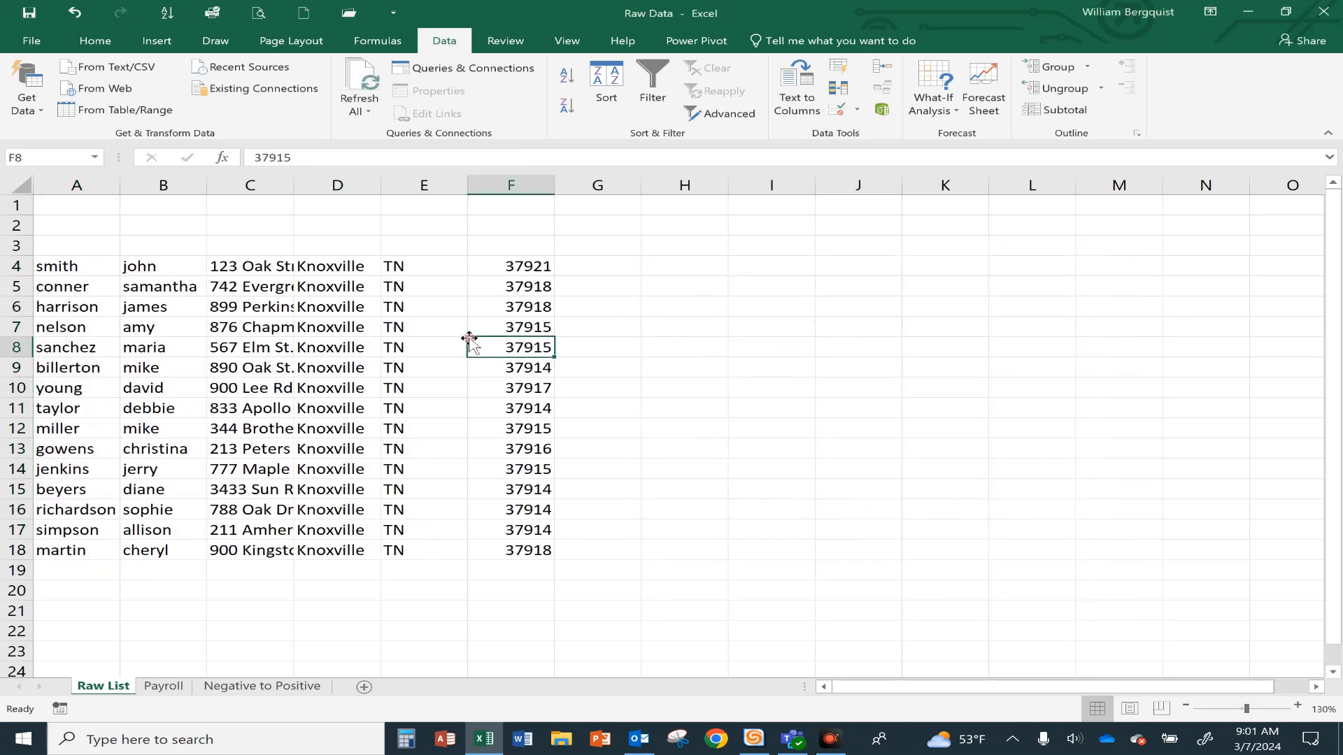
left_click(57, 269)
left_click(249, 291)
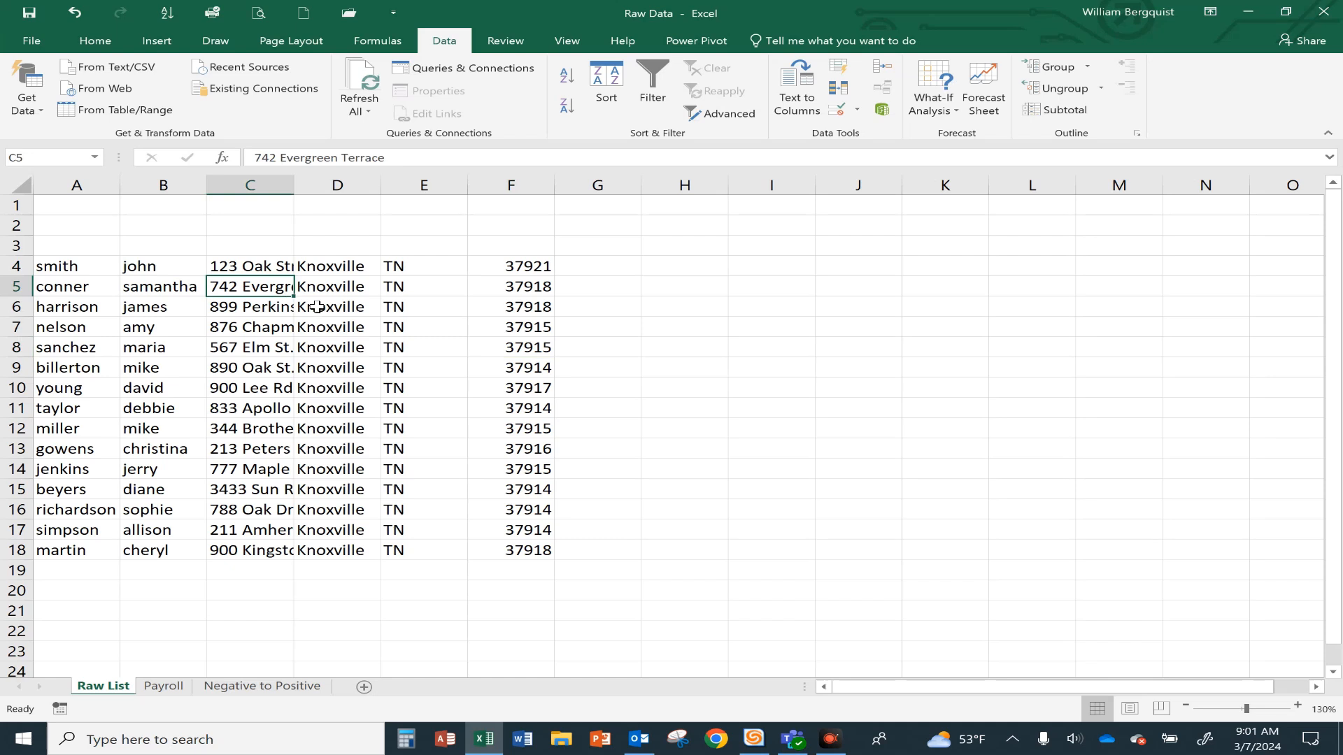
Step: Widen data columns A through F, making column C wide enough for the full street addresses
left_click_drag(294, 184, 629, 182)
double_click(387, 187)
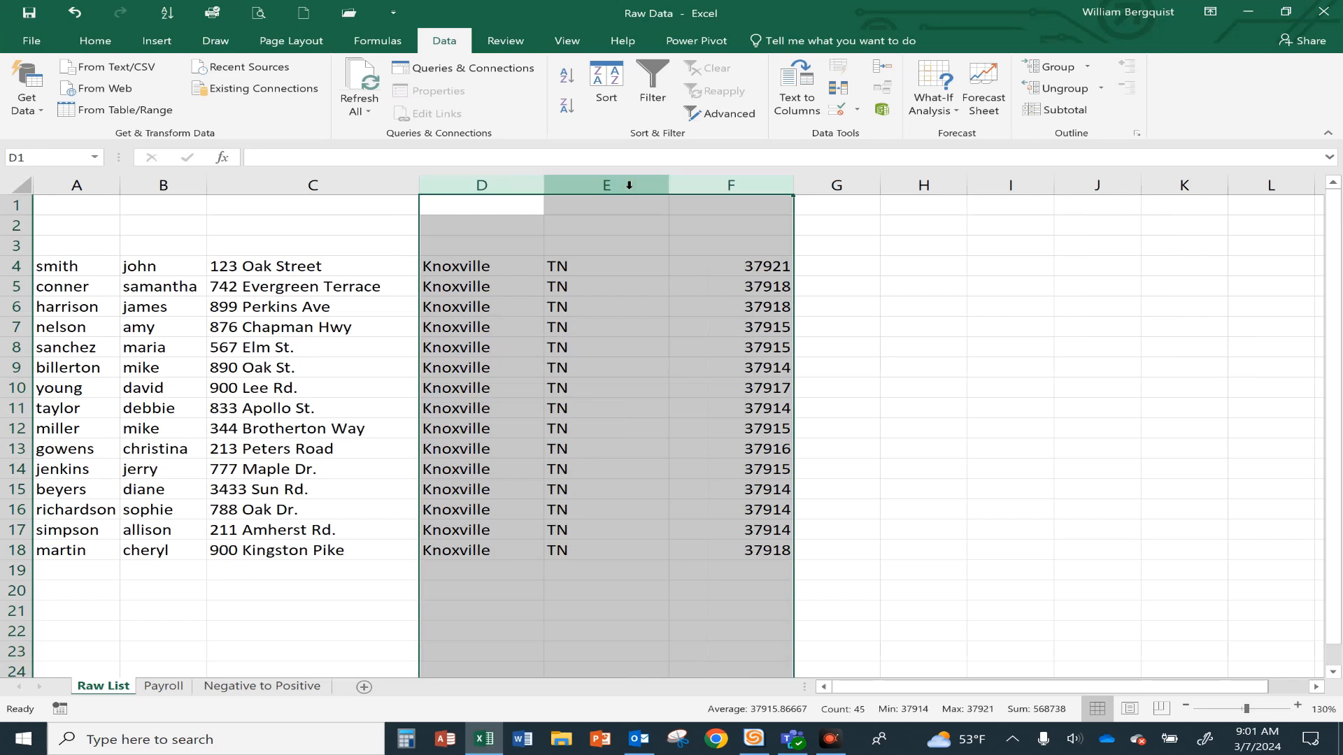
left_click(560, 363)
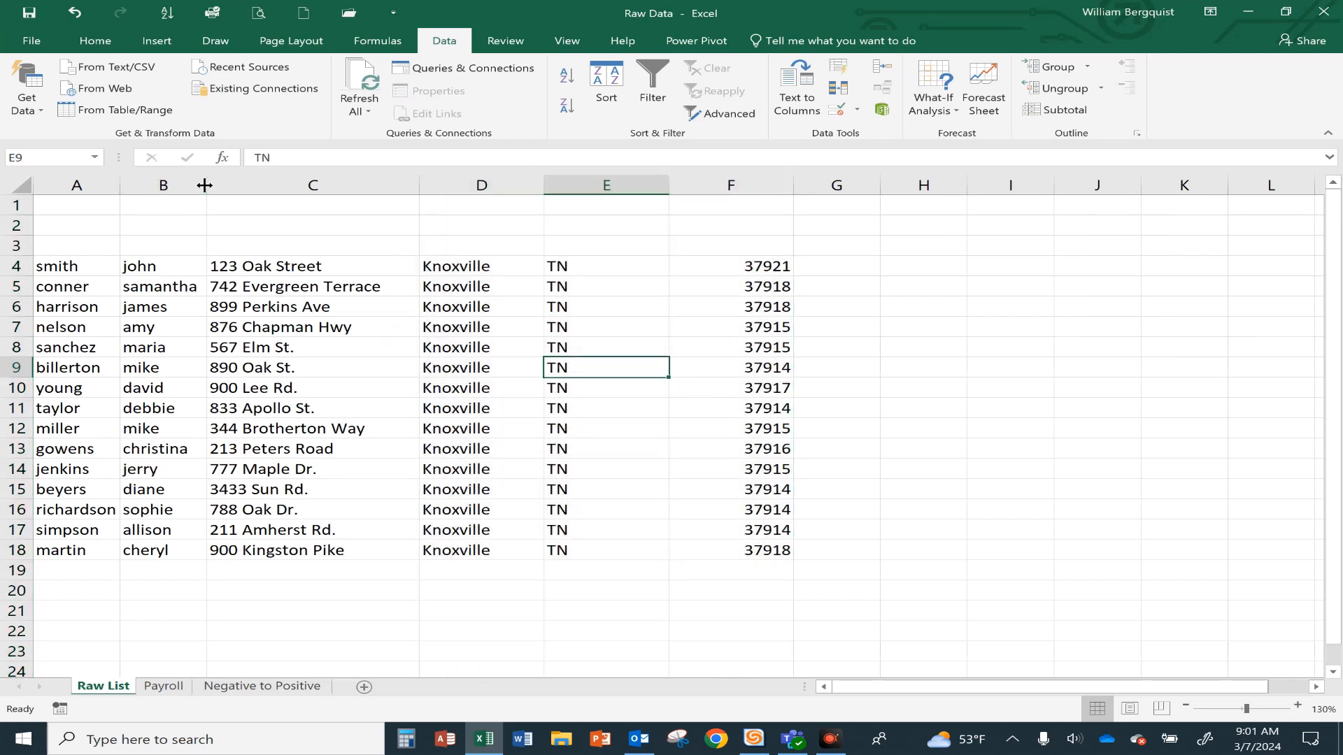
left_click_drag(77, 183, 235, 186)
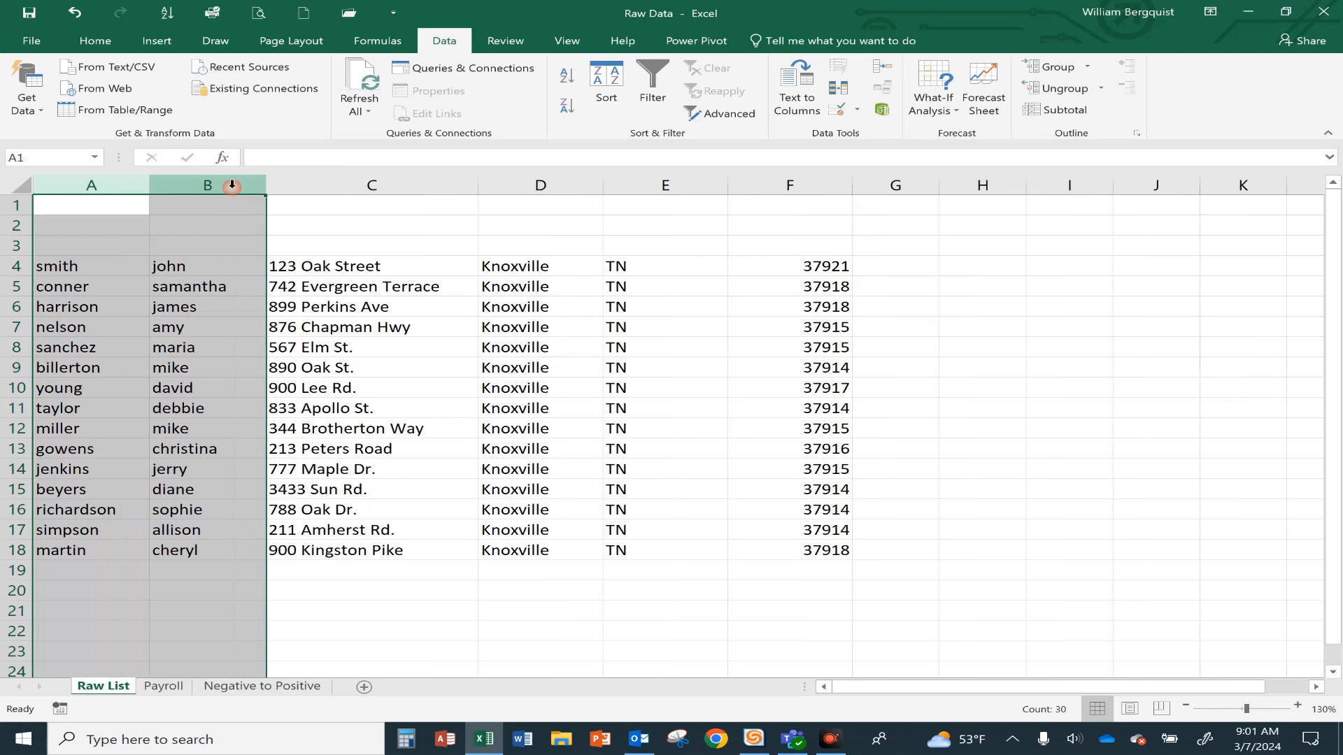
left_click(363, 370)
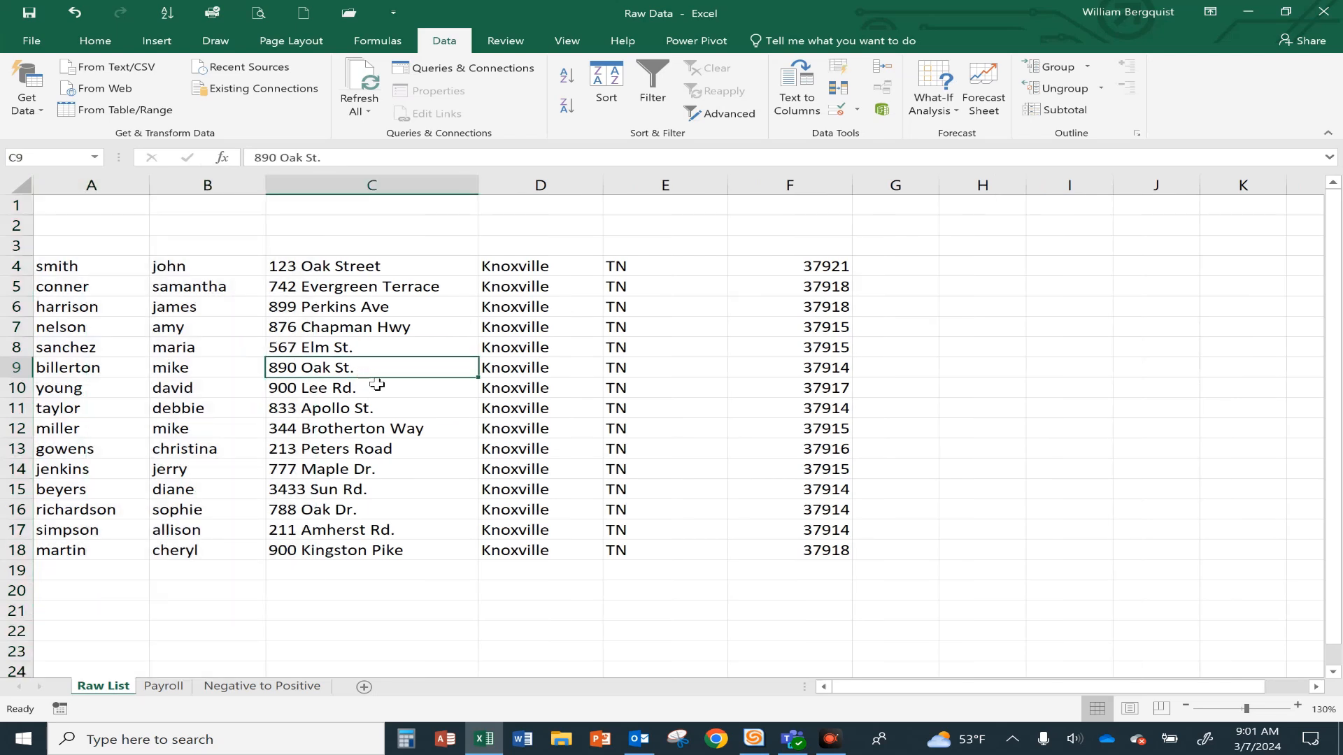
Step: Insert a blank sheet row at row 3, above the split list
left_click(58, 249)
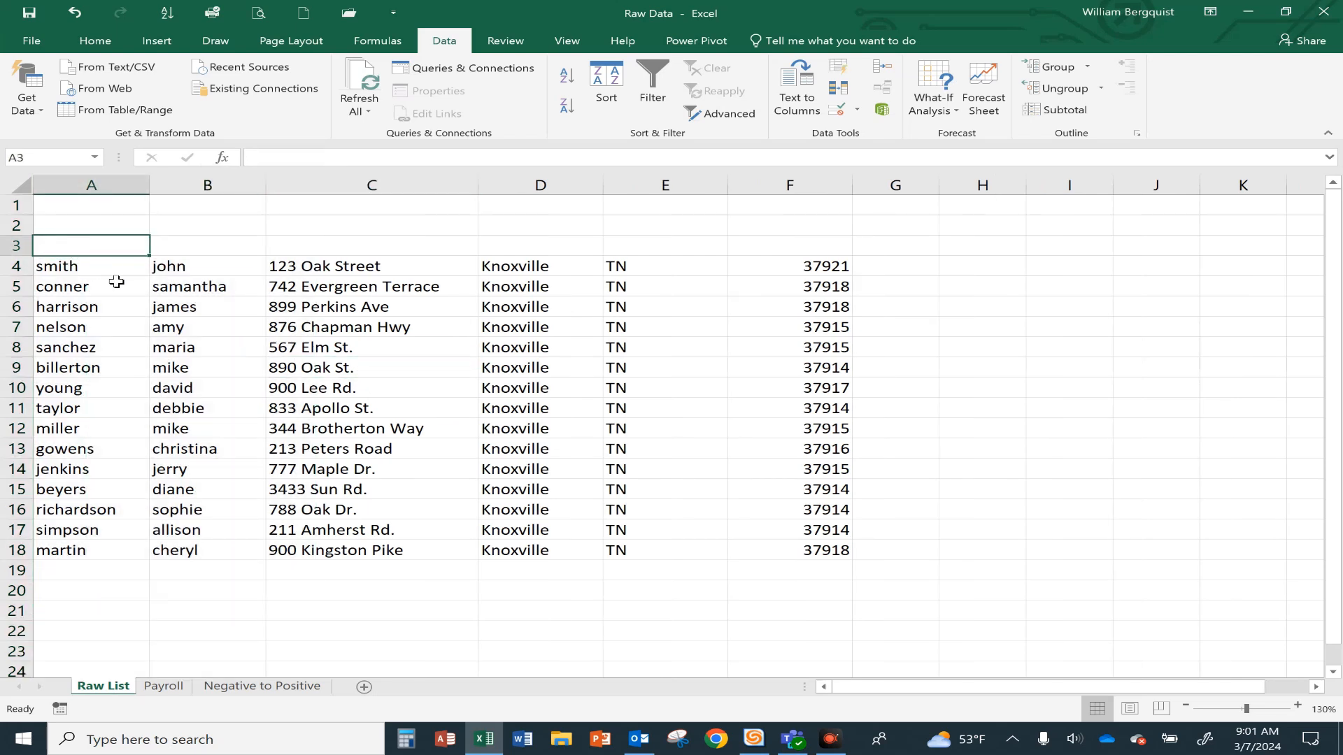
left_click(95, 40)
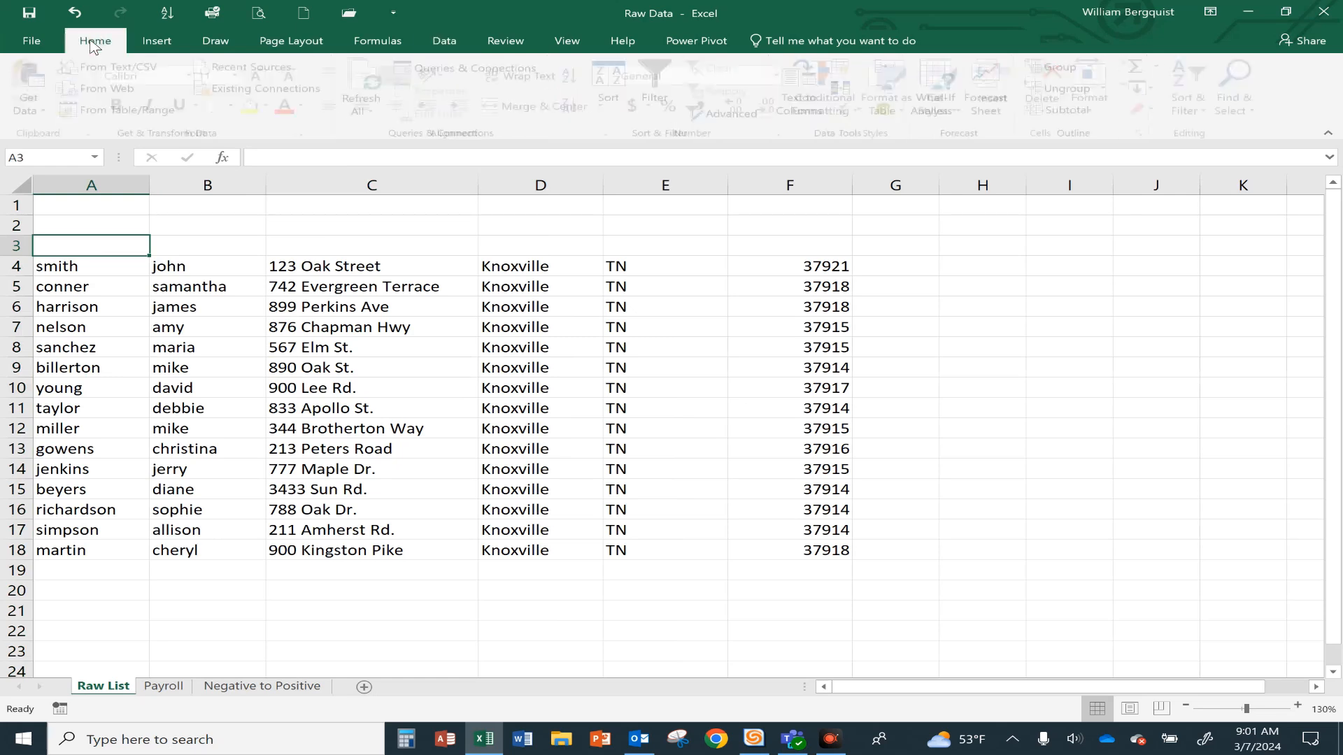
left_click(1002, 110)
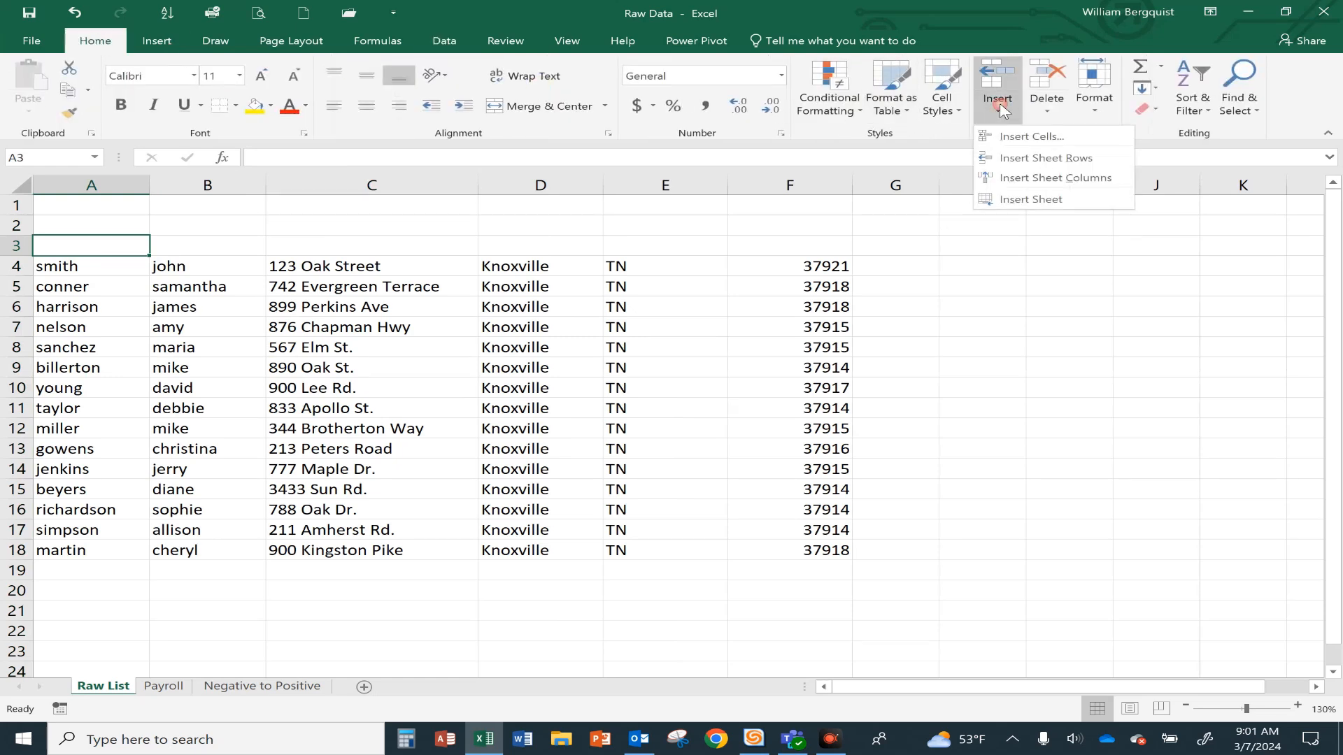
left_click(1024, 161)
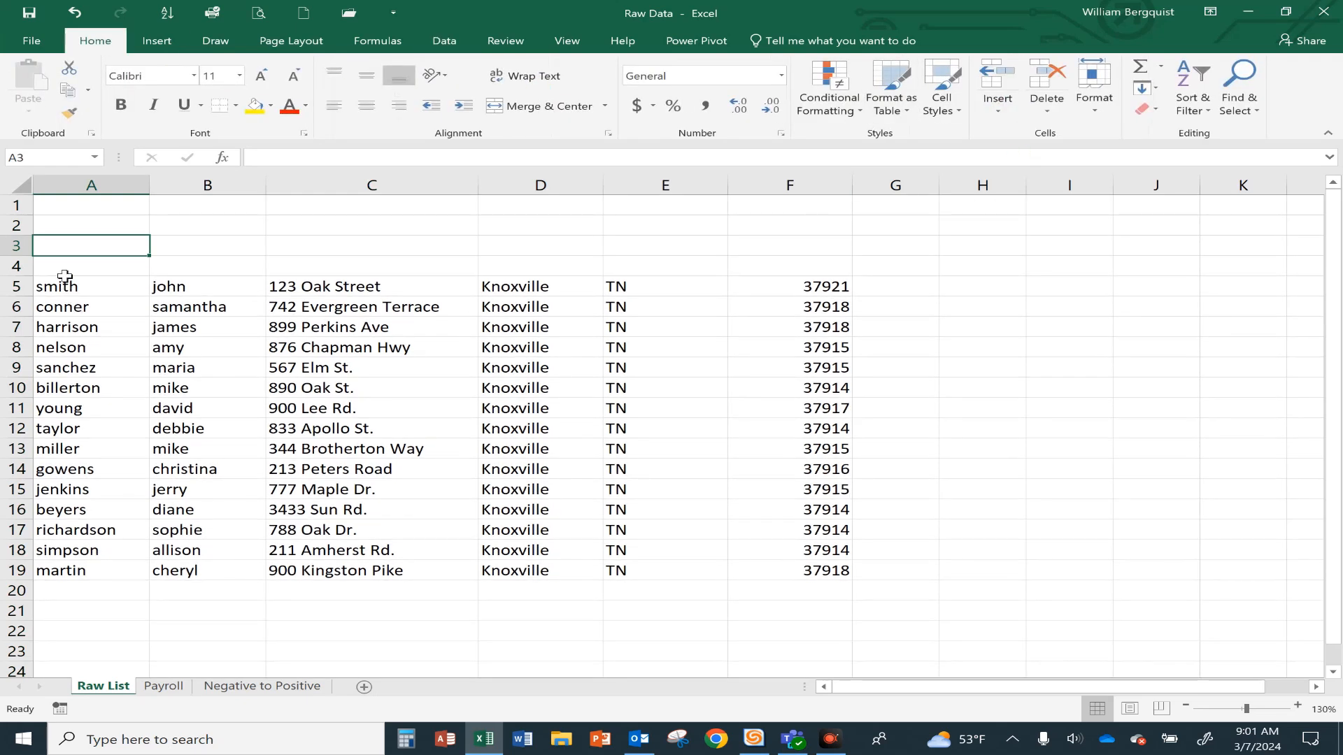
Step: Enter the column headers Last Name in A4 and First Name in B4
type("Last Name")
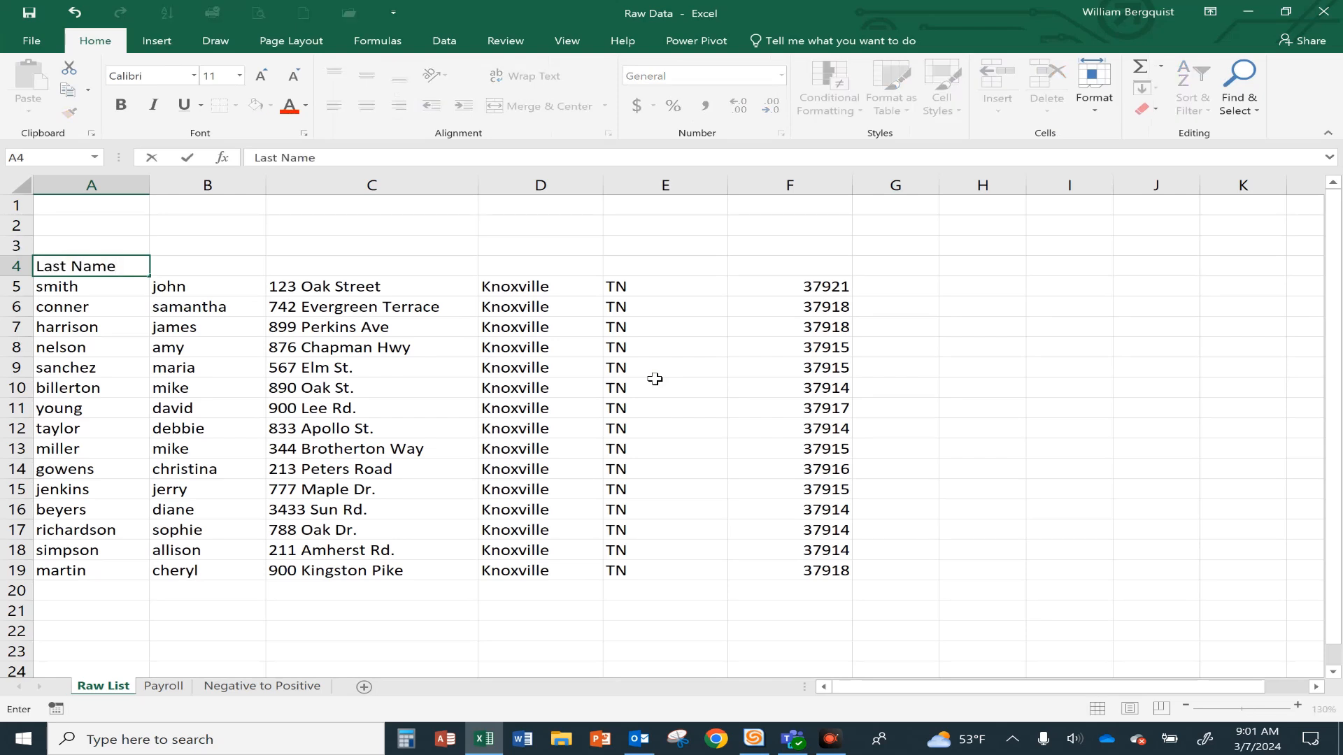
key("Tab")
key("shift+Right")
key("shift+Right")
key("shift+Right")
key("shift+Right")
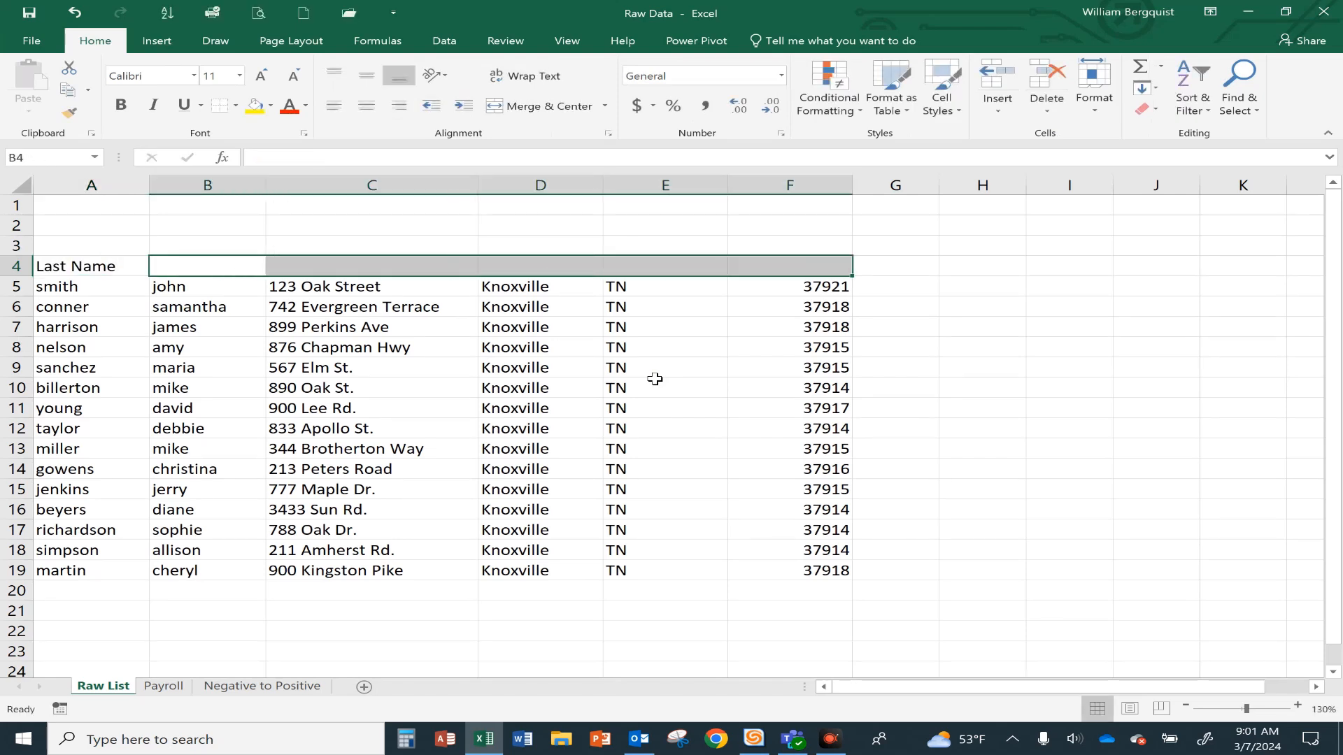
type("First")
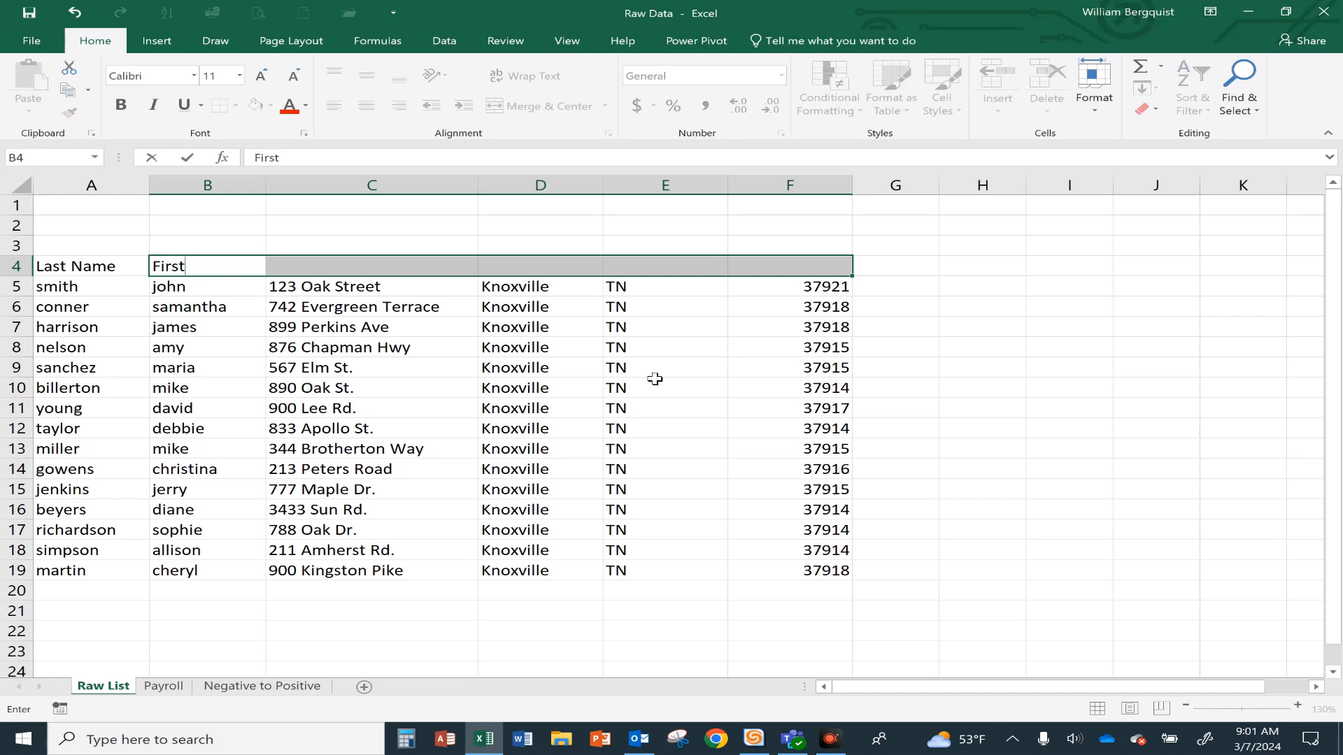
type(" Name")
key("Tab")
Step: Enter the headers Address, City, State and ZIP in cells C4 through F4
type("Address")
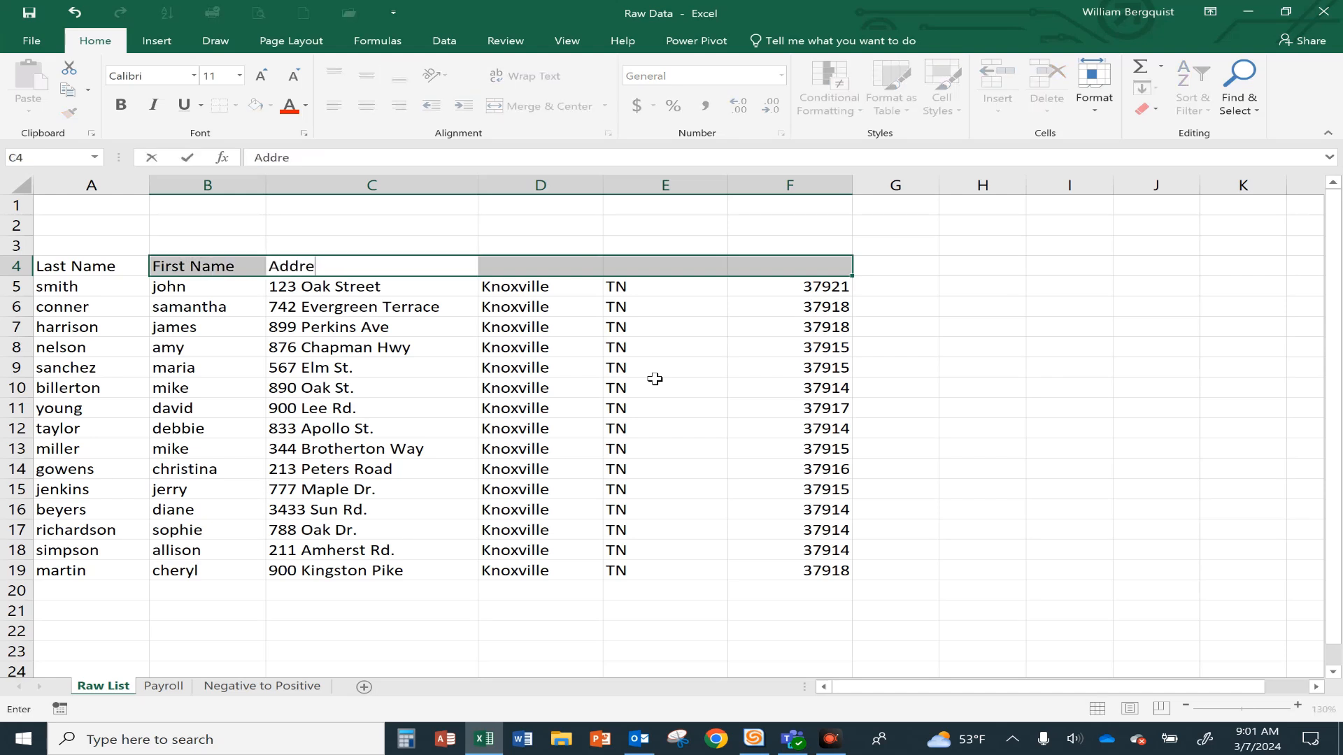
key("Tab")
type("City")
key("Tab")
type("State")
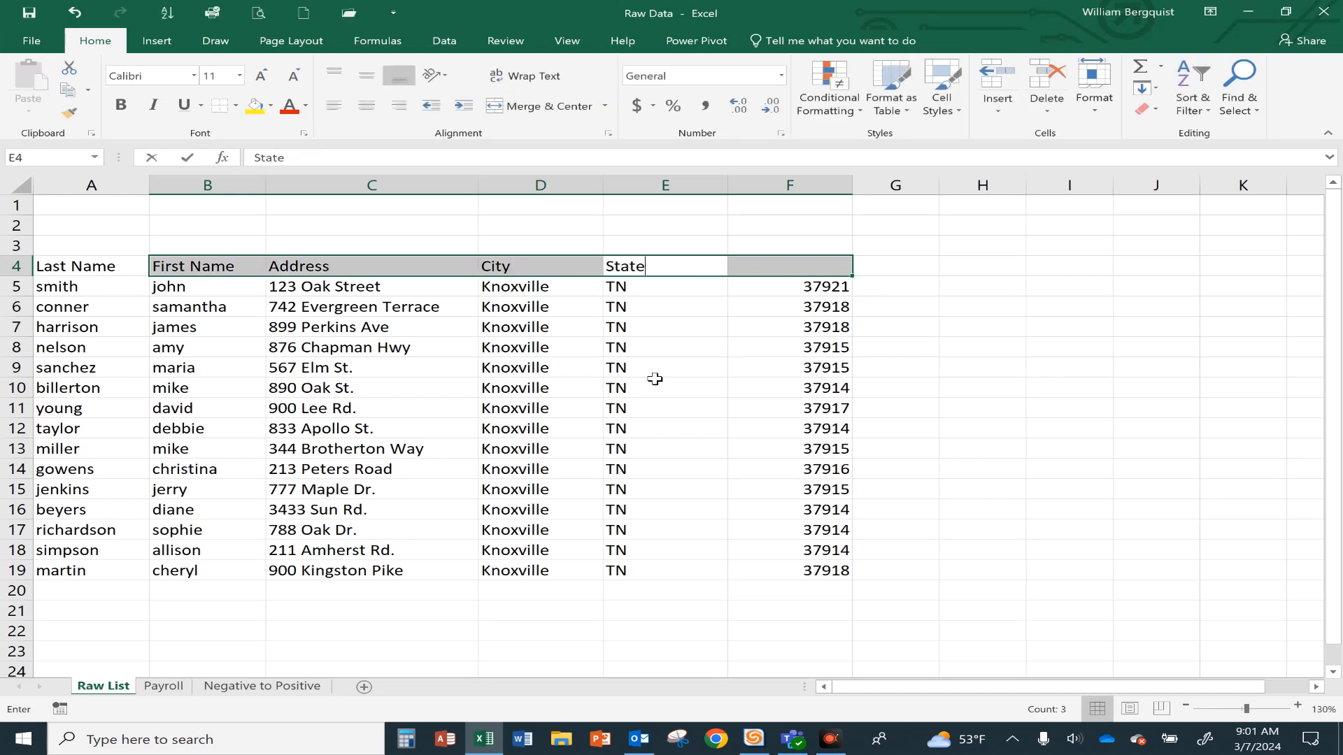
key("Tab")
type("Z")
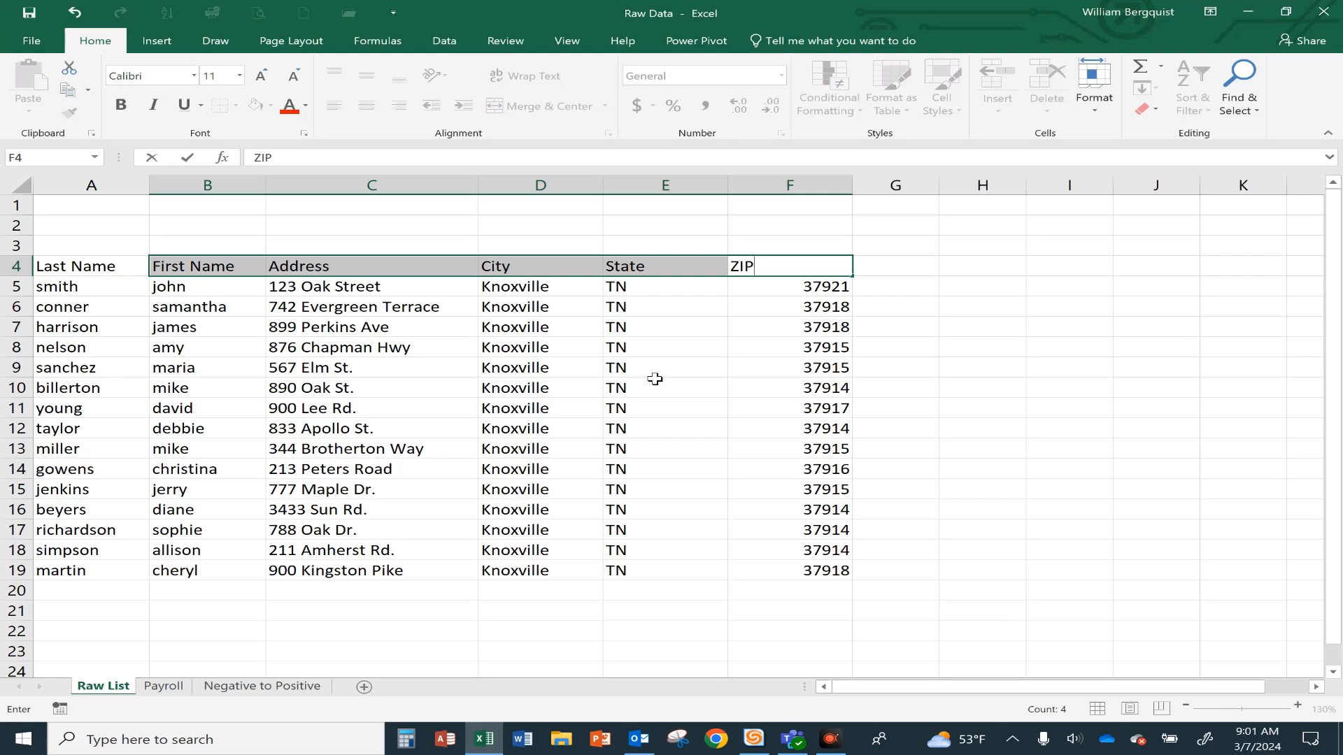
key("Tab")
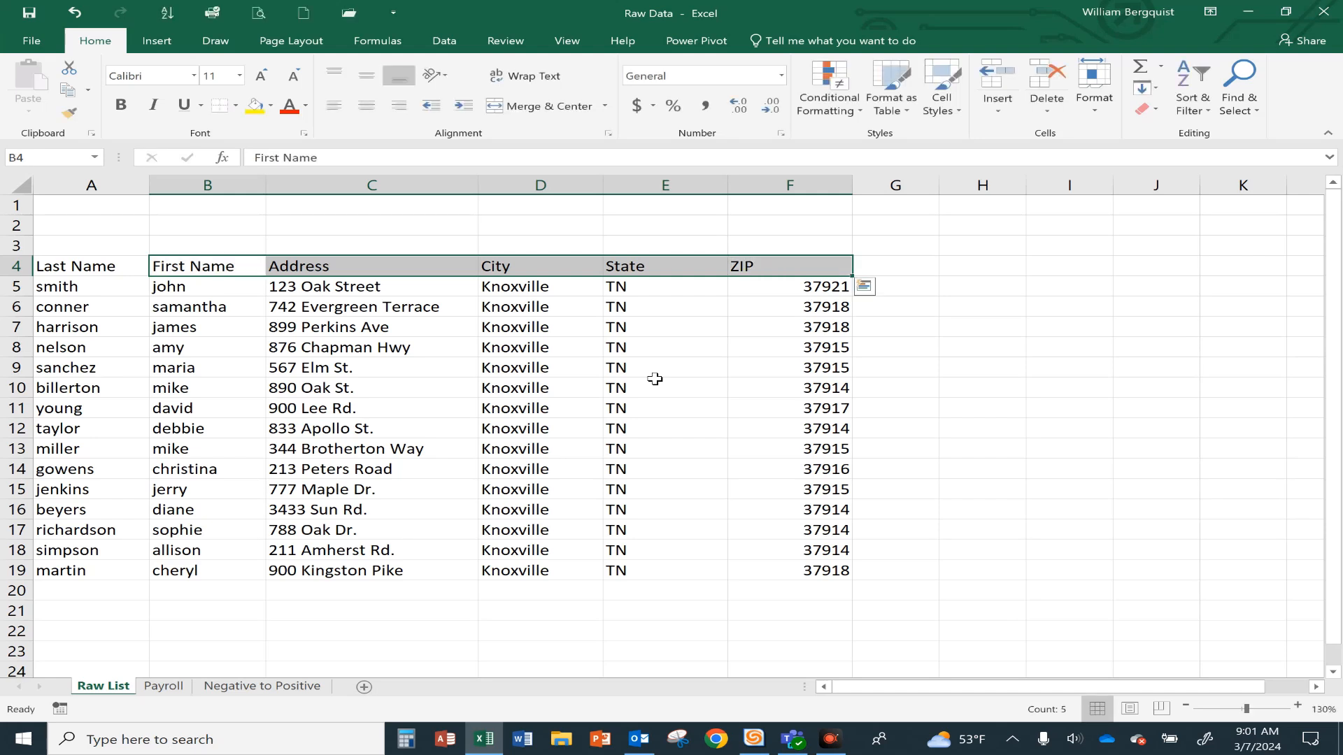
Step: Widen column G and enter the header E-Mail in cell G4
left_click(891, 265)
left_click_drag(939, 186, 963, 185)
left_click_drag(1034, 191, 1033, 191)
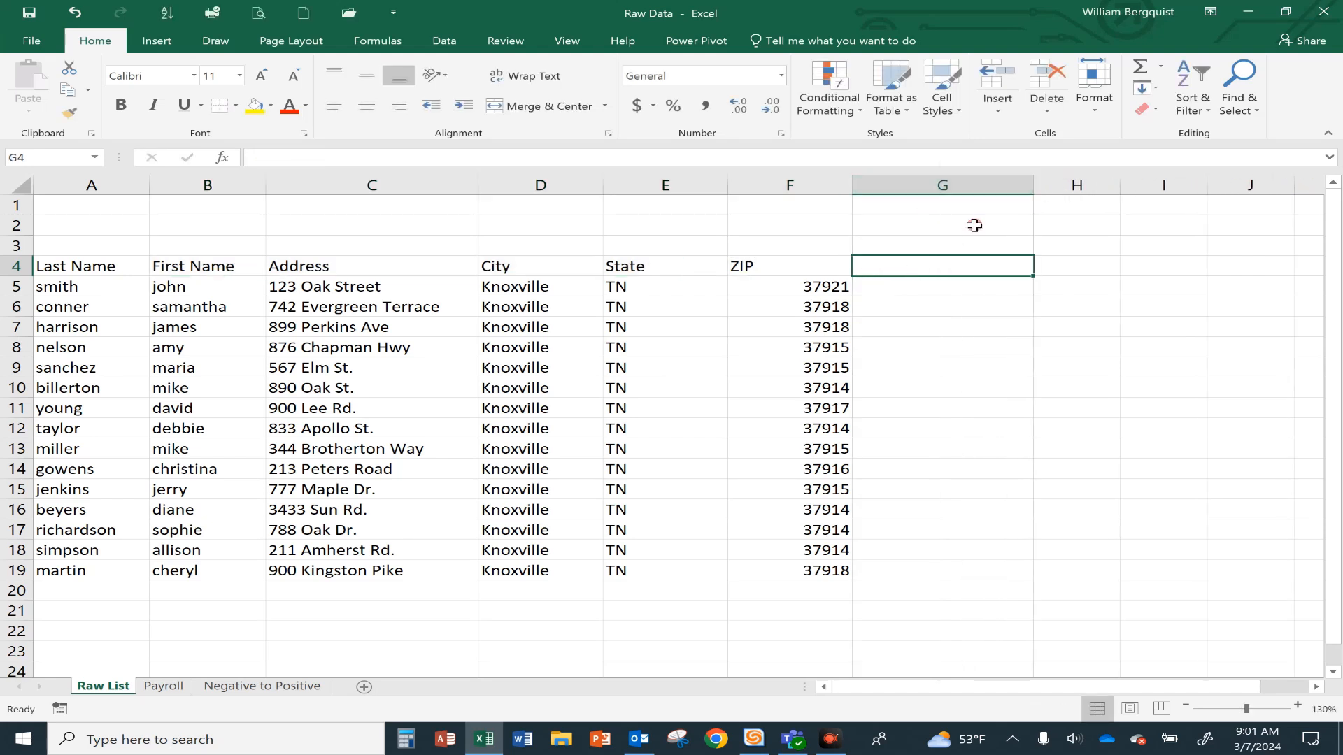
type("E")
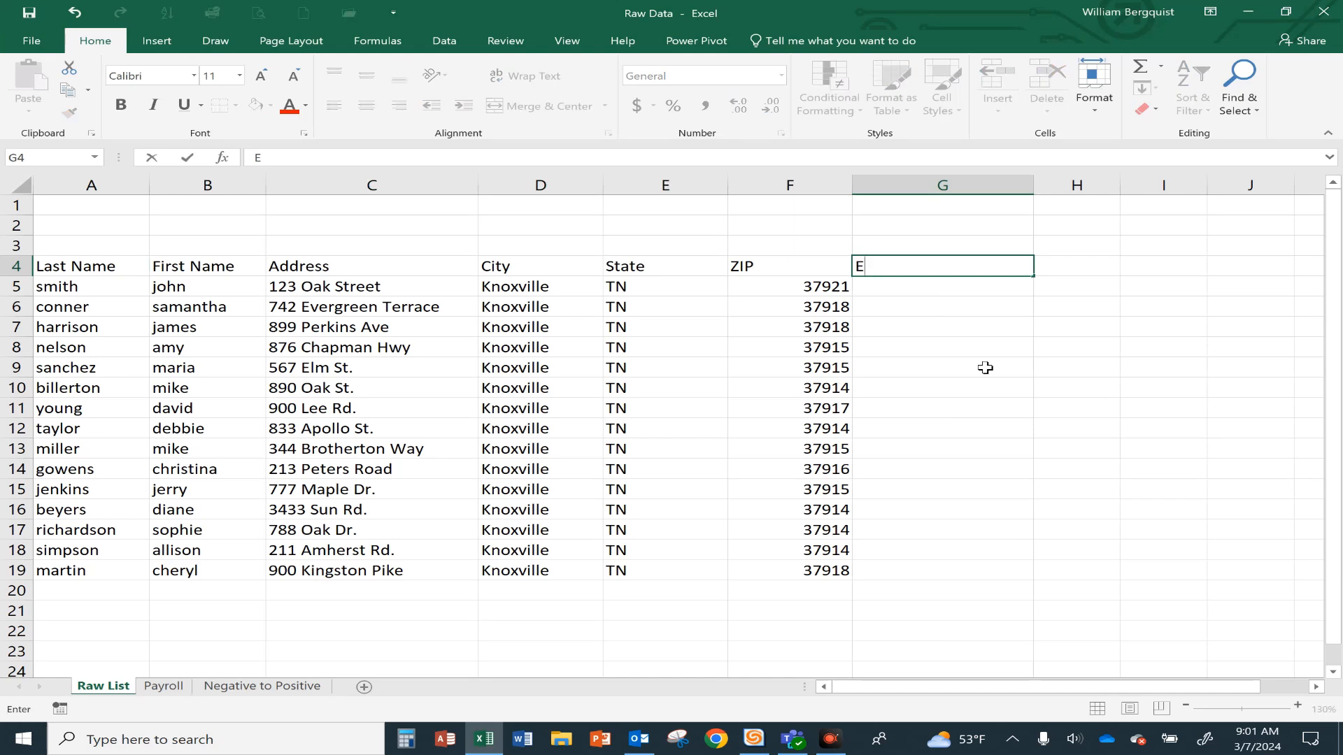
type("-Mail")
key("Return")
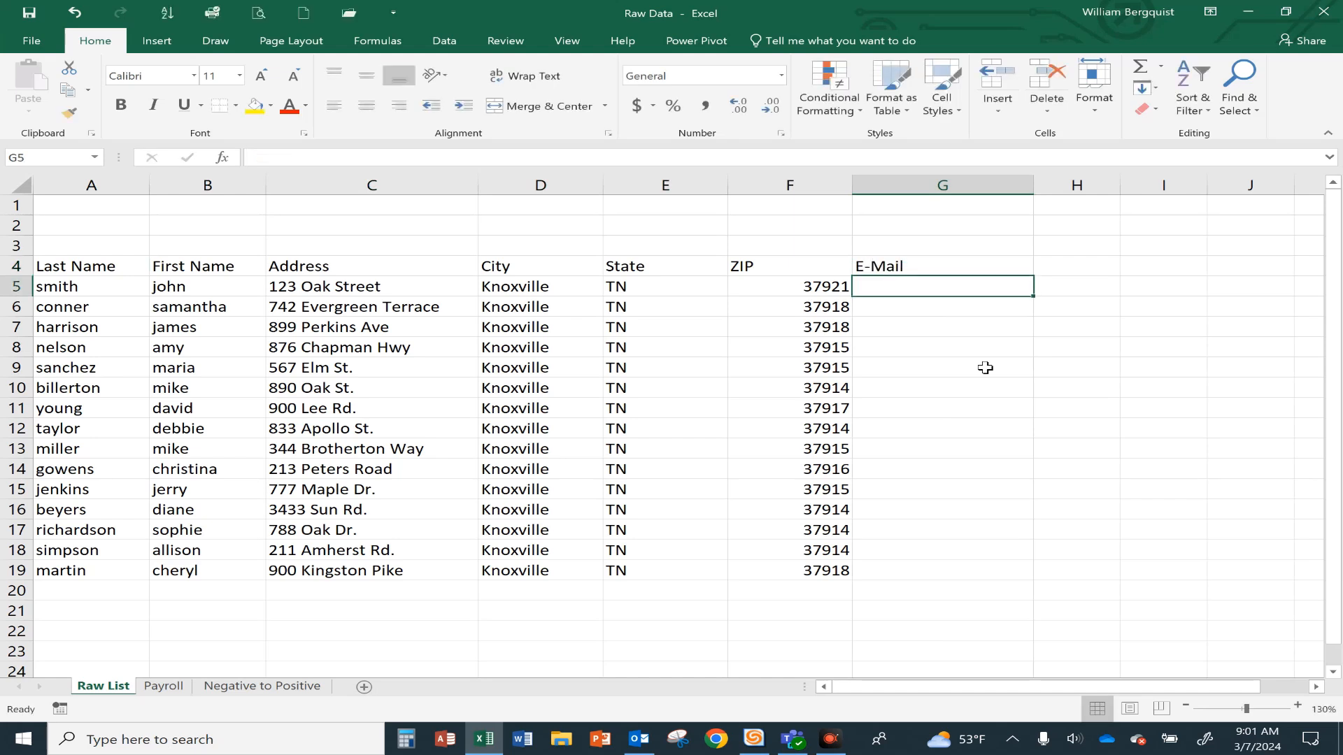
left_click(765, 263)
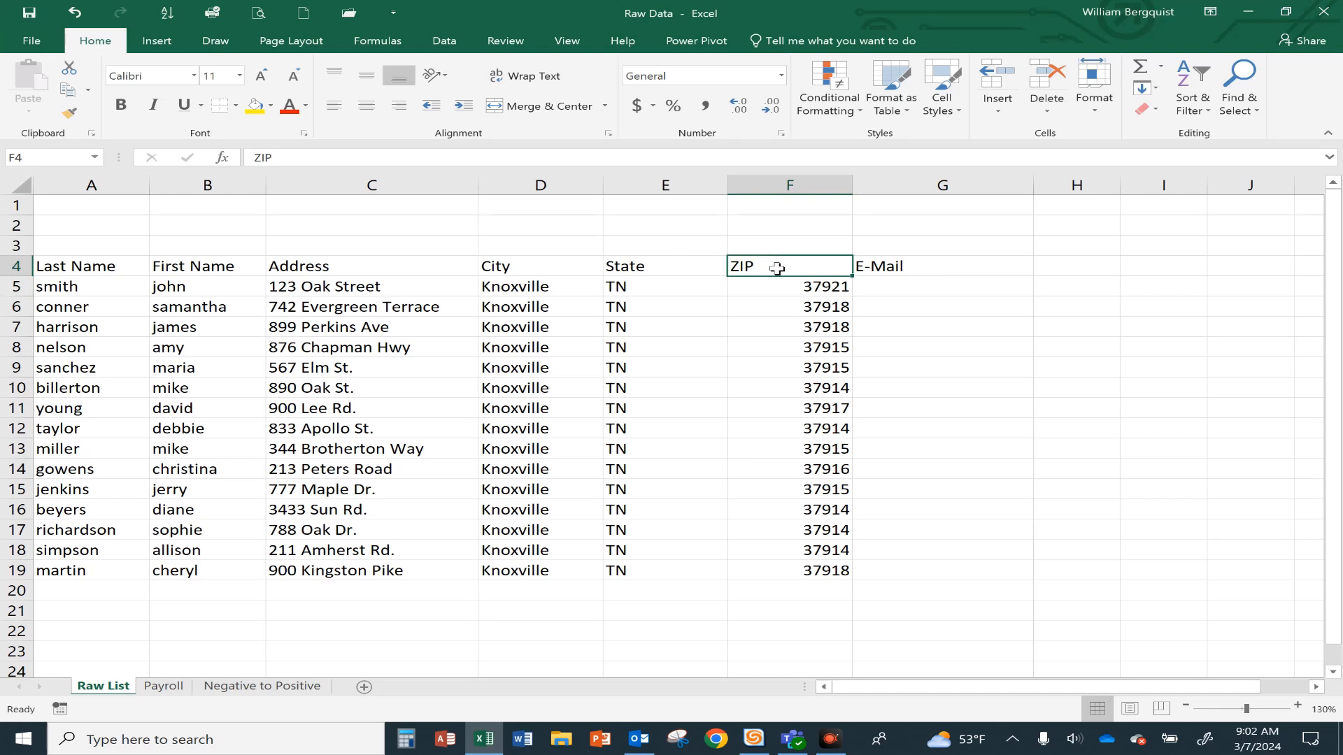
left_click(78, 313)
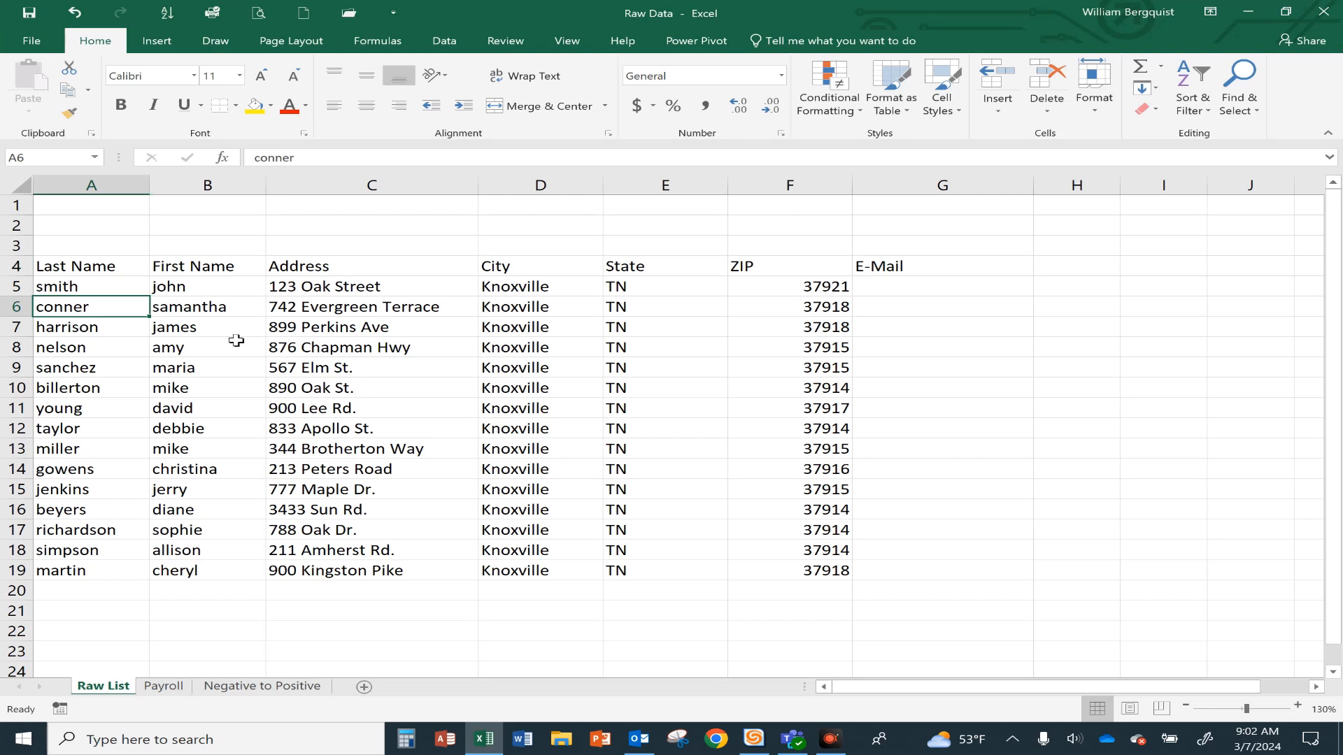
left_click(78, 289)
left_click(171, 290)
left_click(88, 309)
left_click(85, 289)
left_click(181, 288)
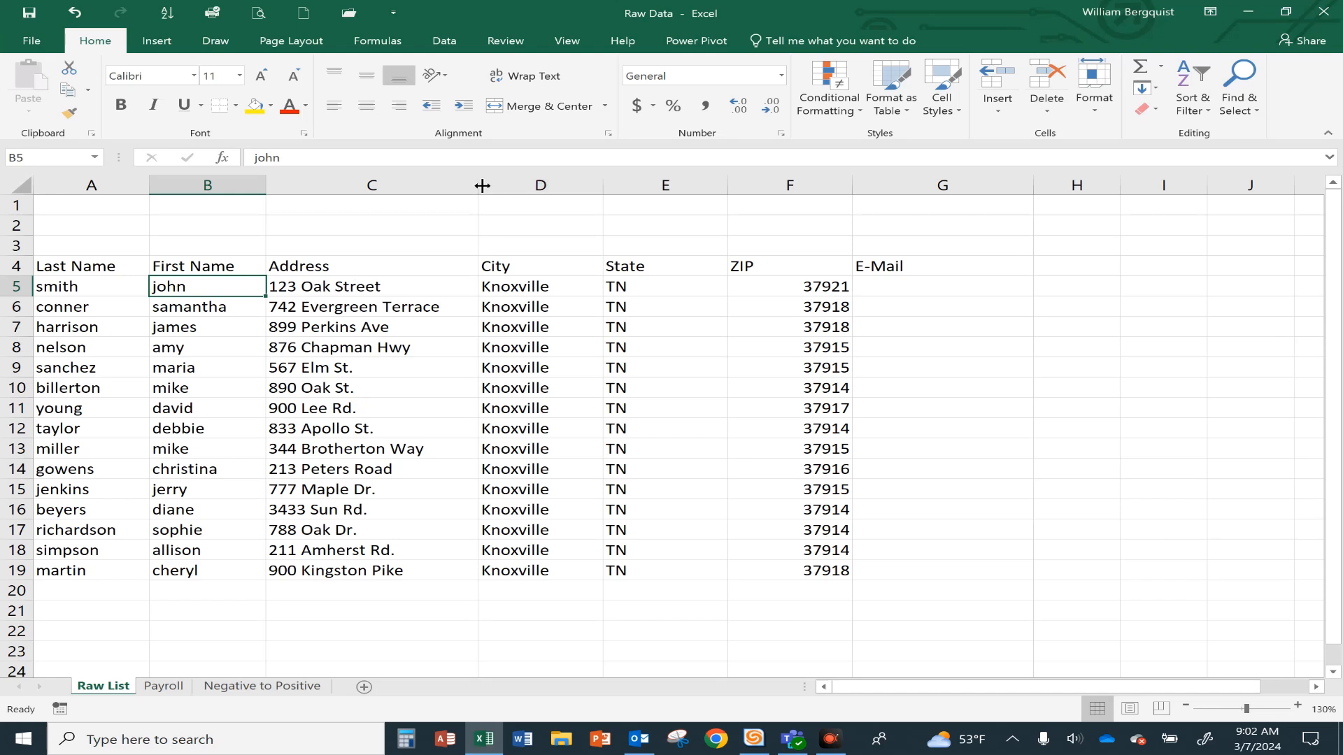
Step: Narrow the Address column and insert two blank sheet columns before it
left_click_drag(481, 185, 393, 186)
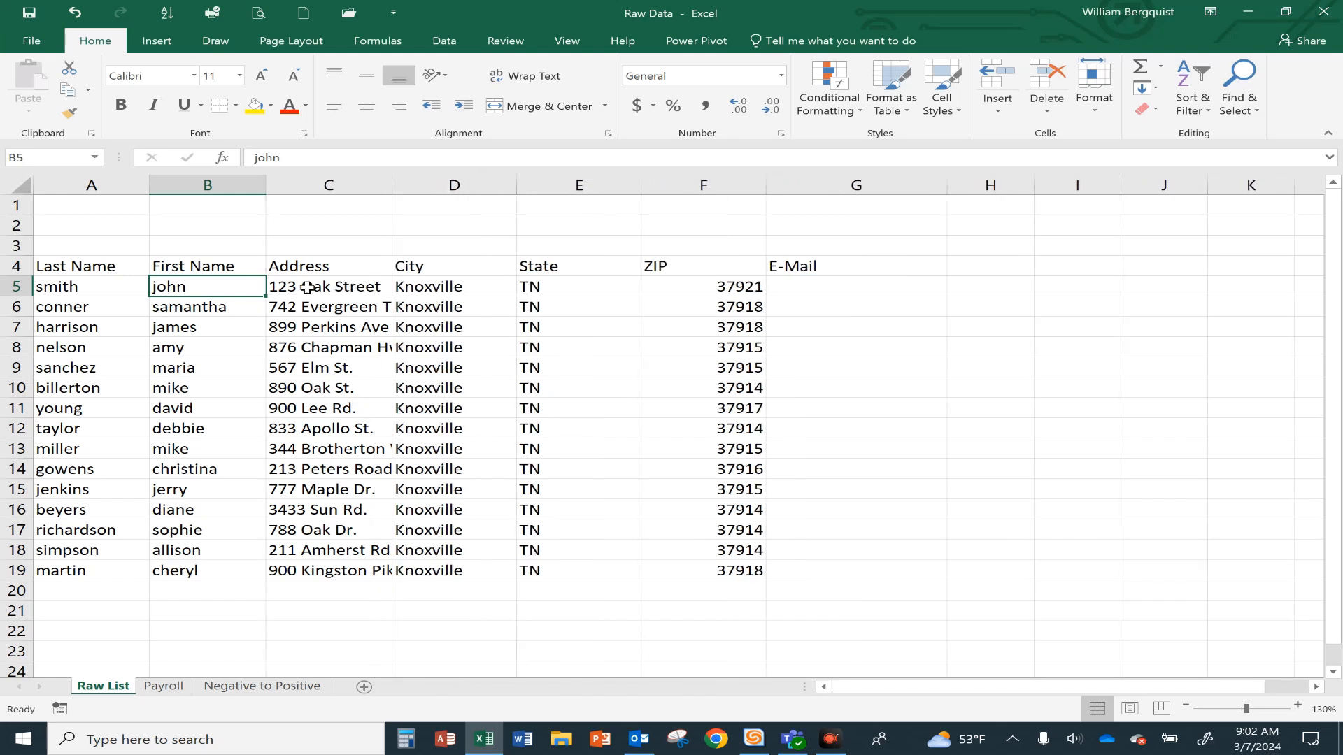
left_click_drag(308, 286, 399, 288)
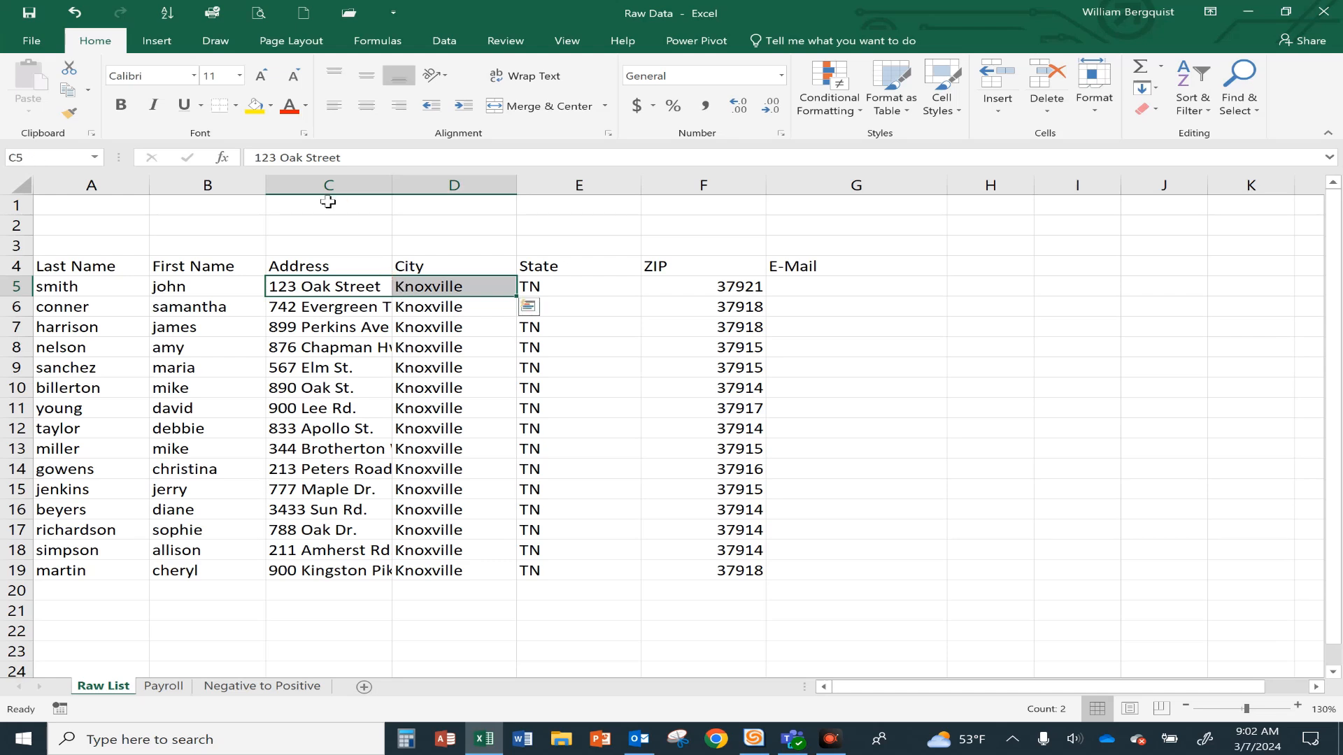
left_click_drag(322, 208, 394, 210)
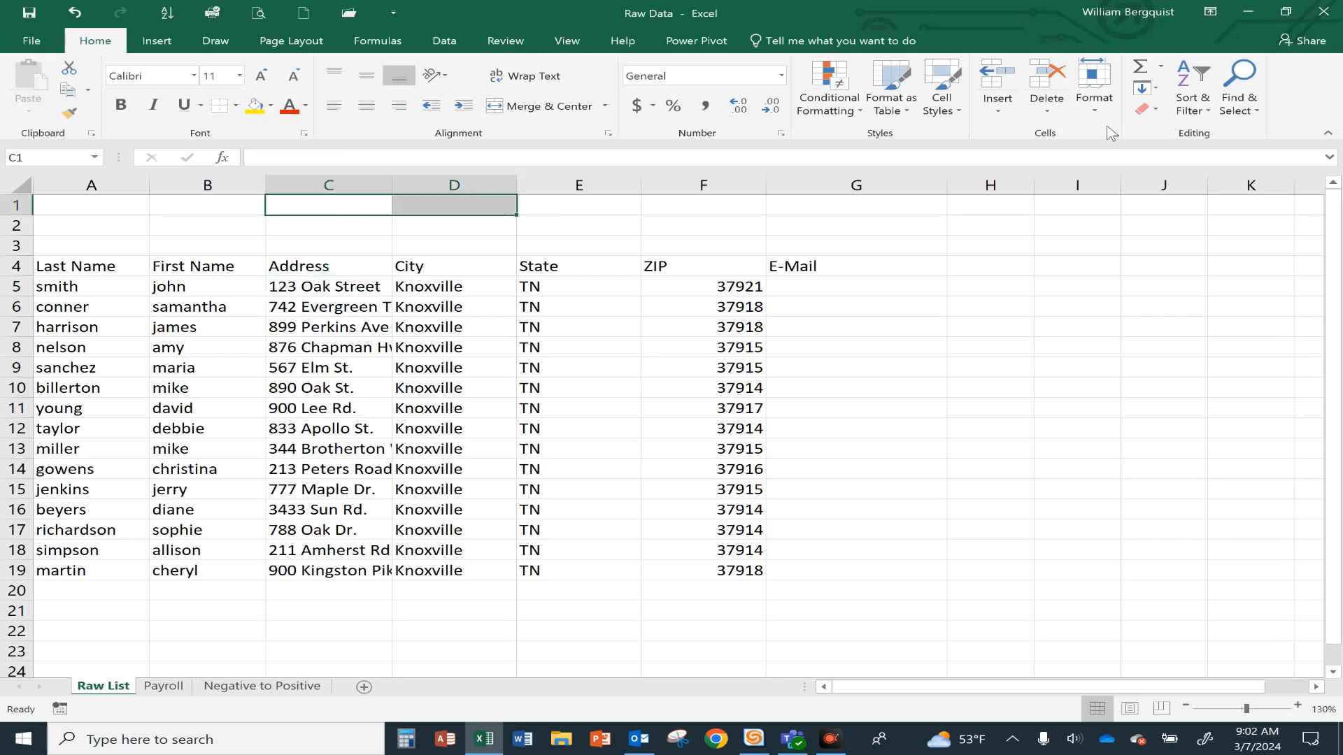
left_click(998, 104)
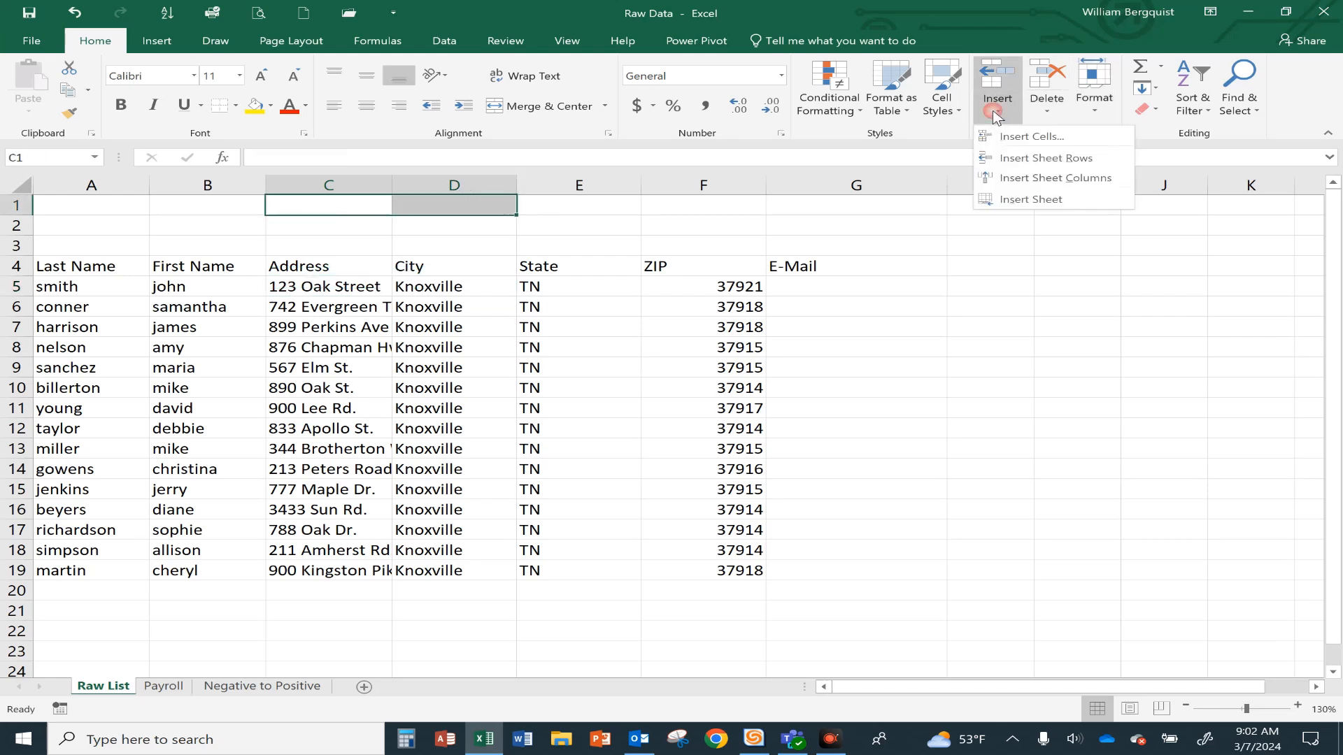
left_click(1033, 179)
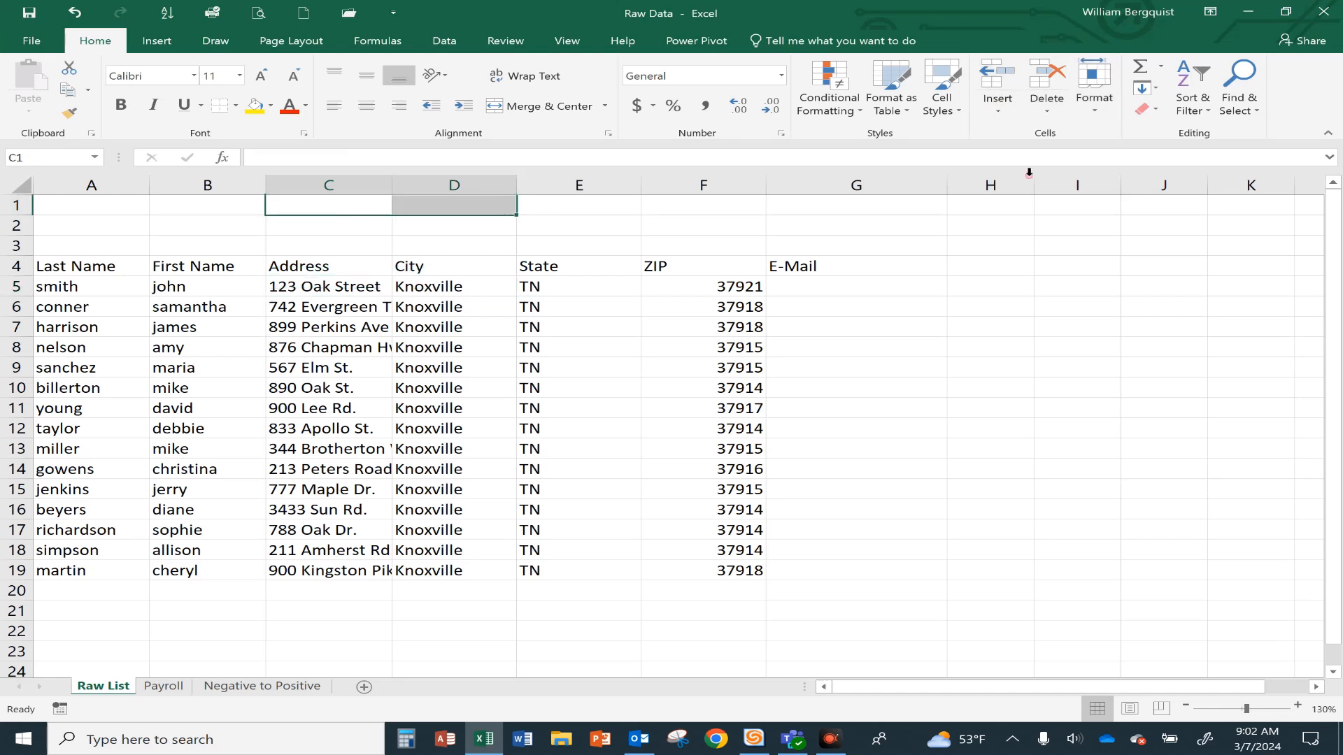
Step: Move the Last Name and First Name headers from A4:B4 into C4:D4
left_click(308, 268)
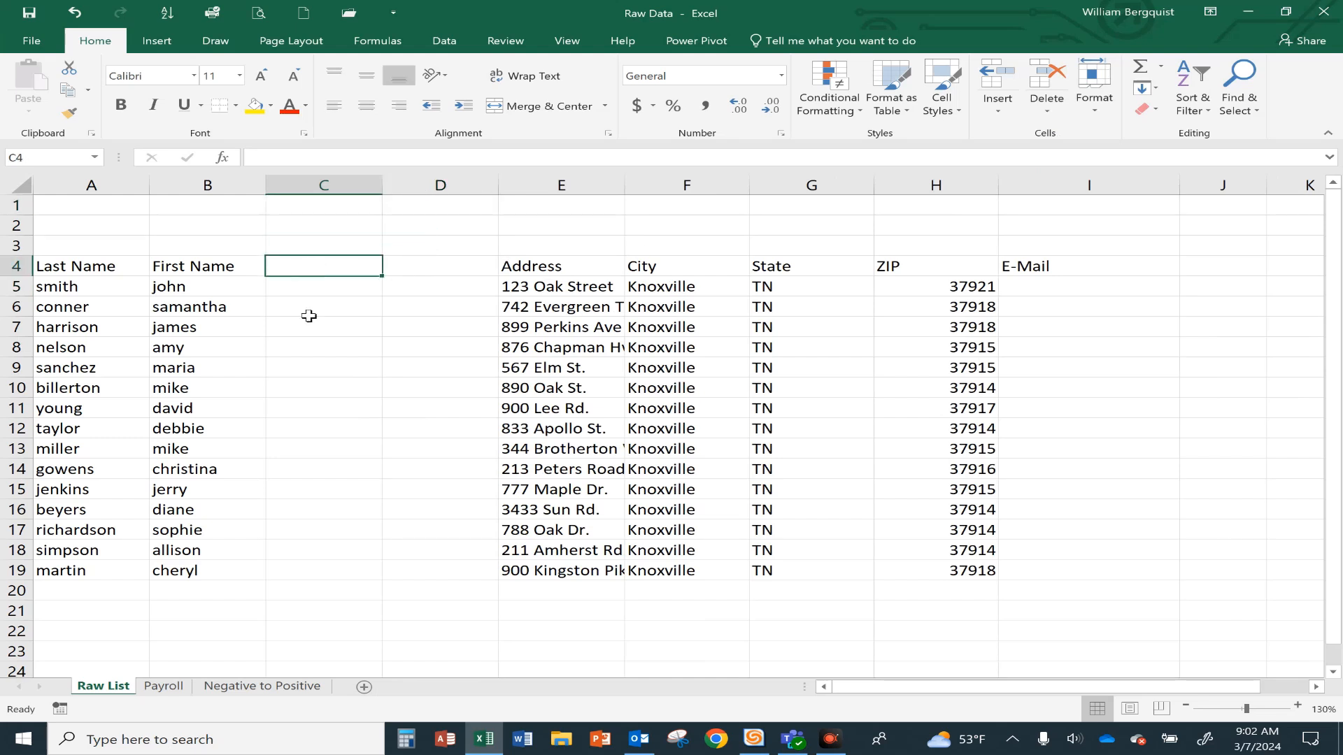
left_click_drag(98, 266, 399, 263)
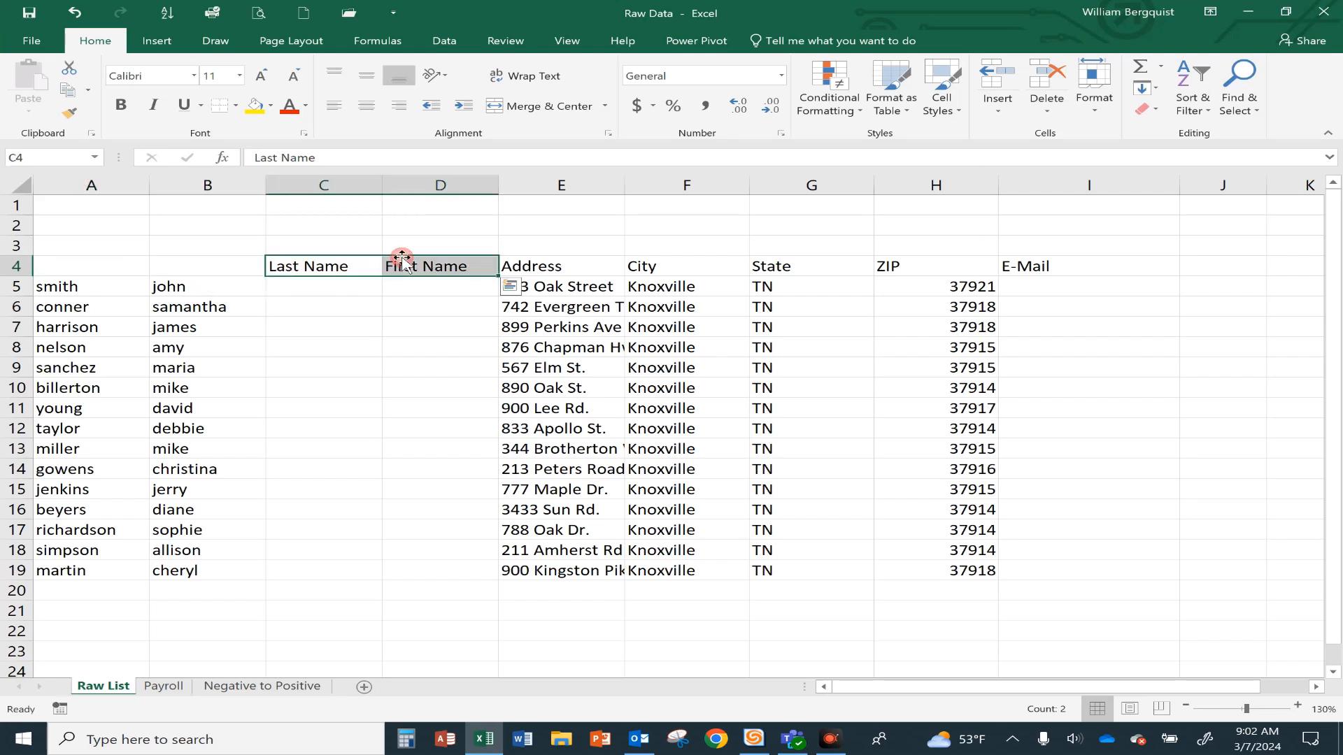
Step: Enter the formula =PROPER(A5) in cell C5 to capitalize the first last name
left_click(328, 290)
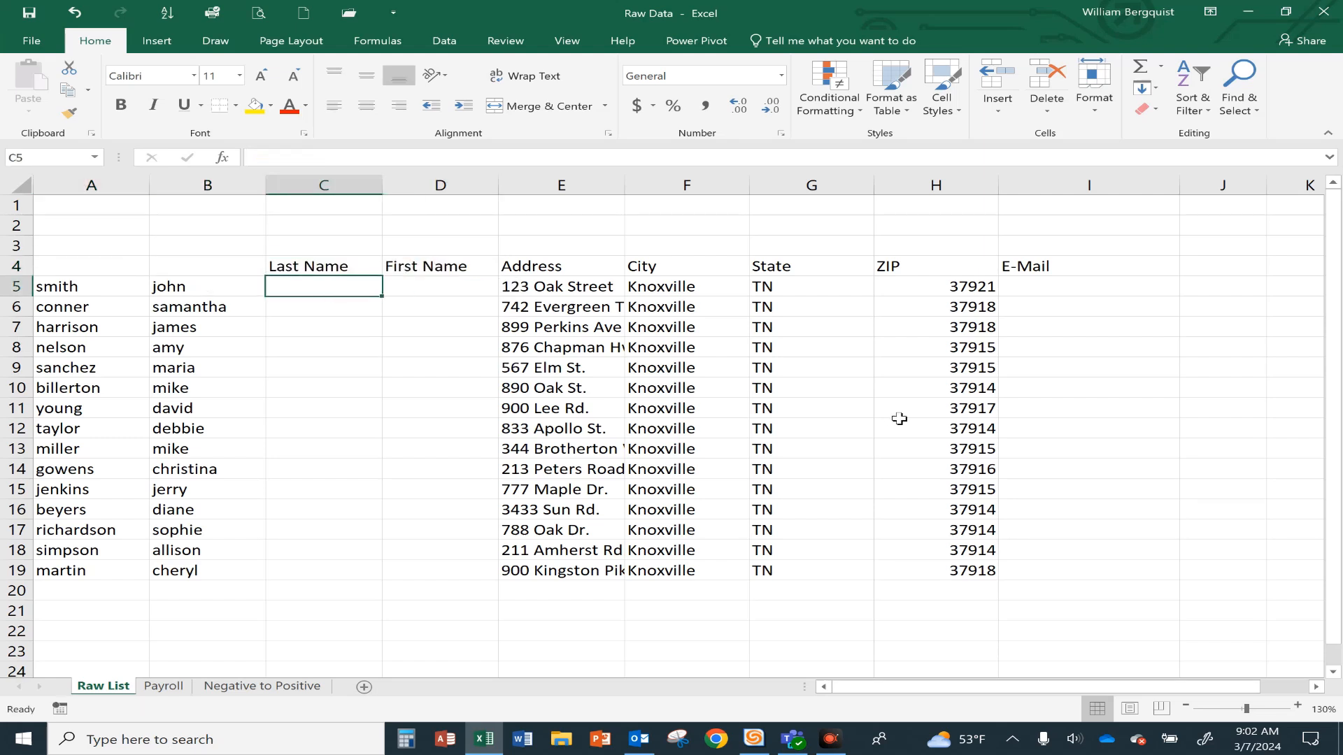
type("=prper")
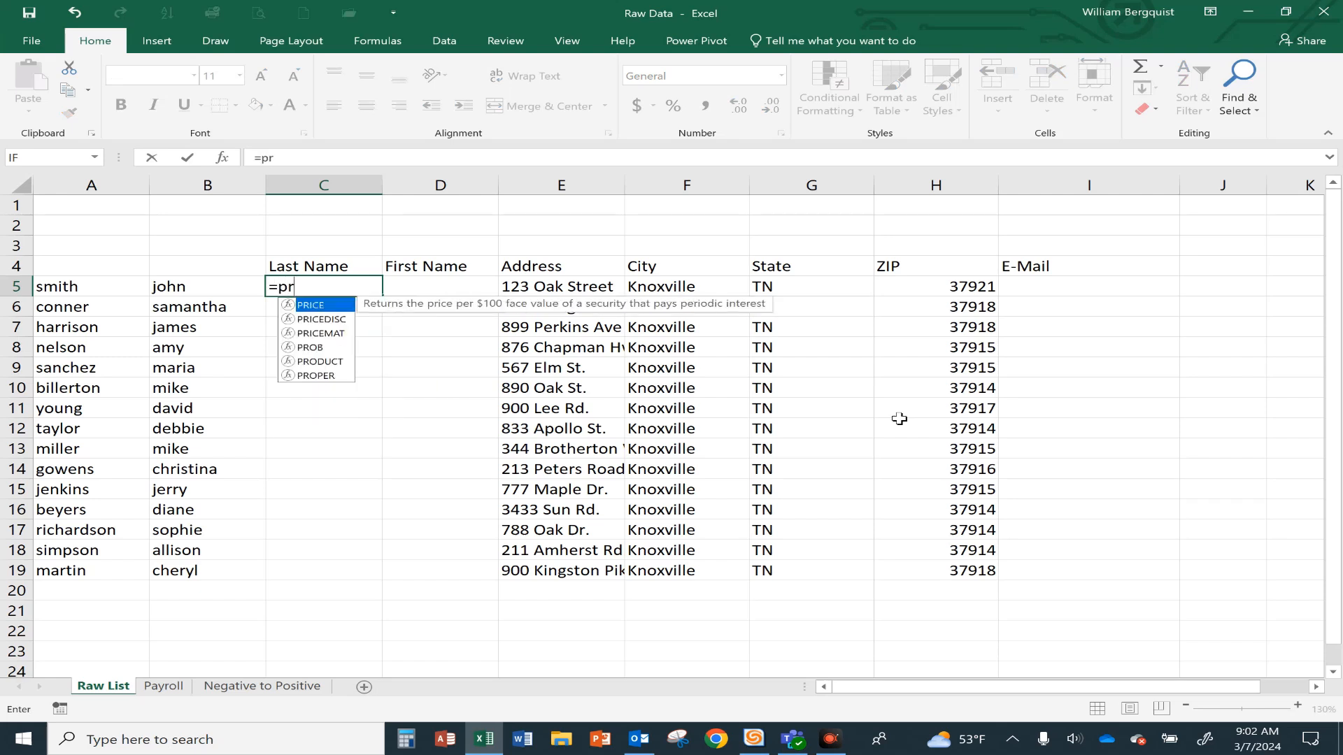
key("BackSpace")
key("BackSpace")
key("BackSpace")
type("ope")
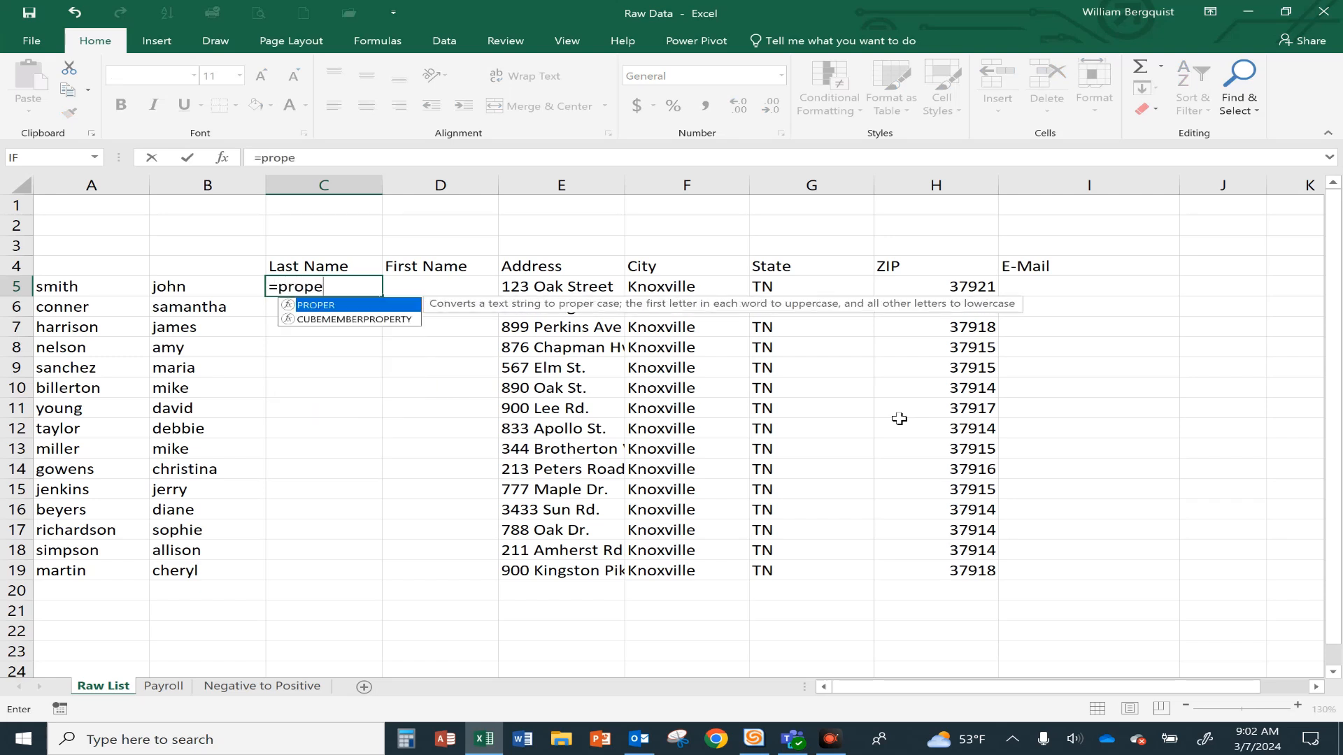
type("r(")
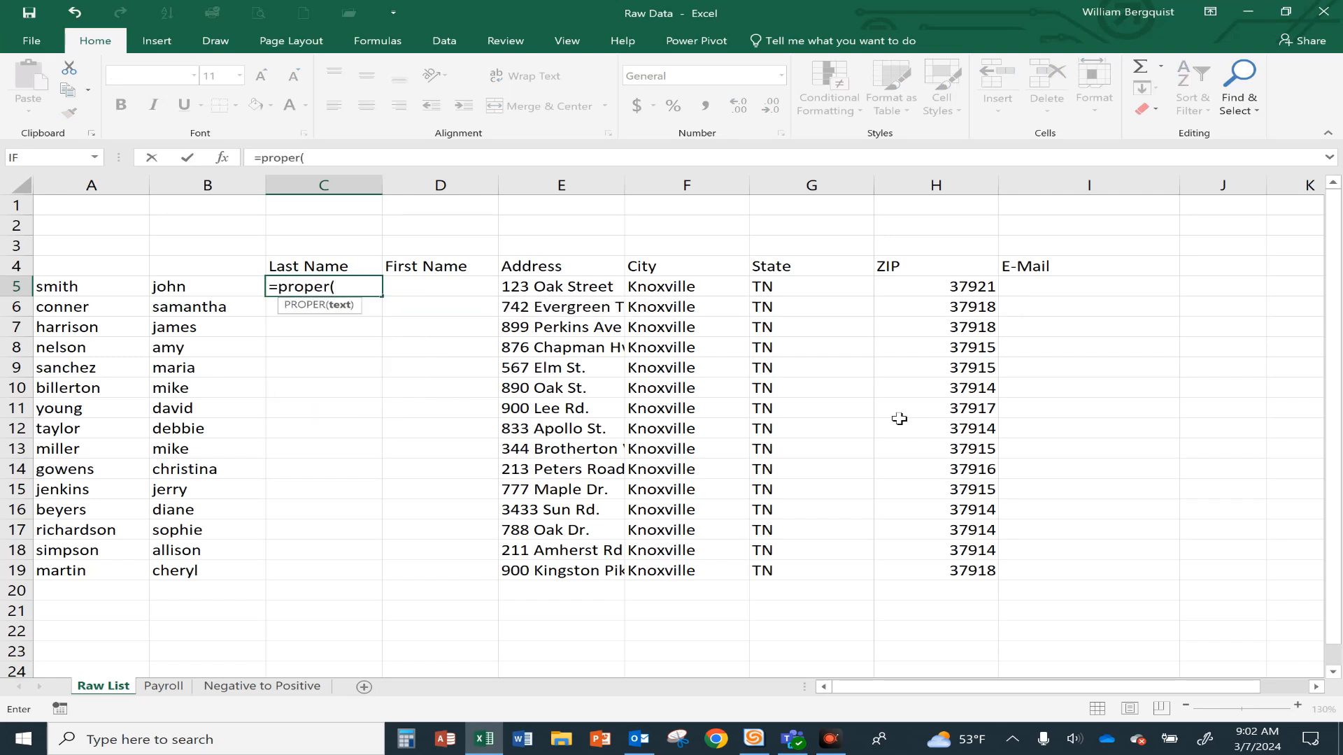
left_click(82, 290)
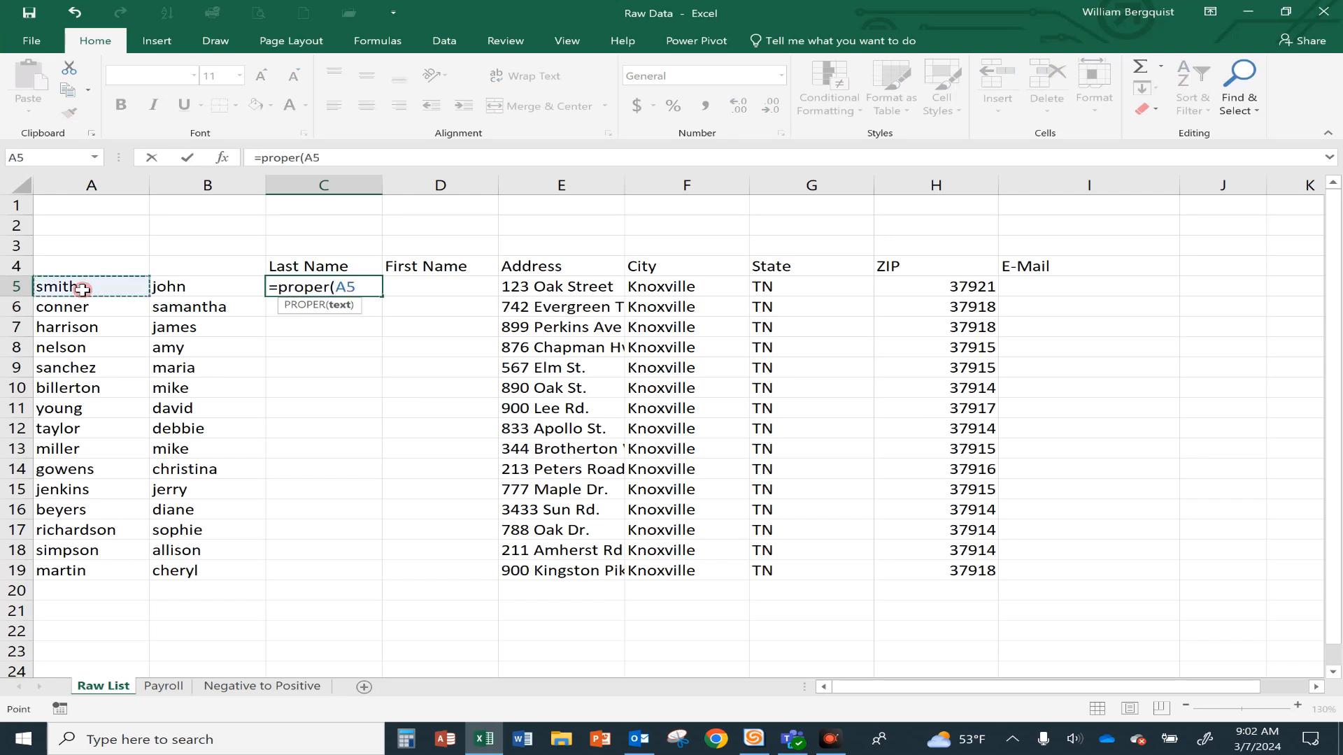
key("Return")
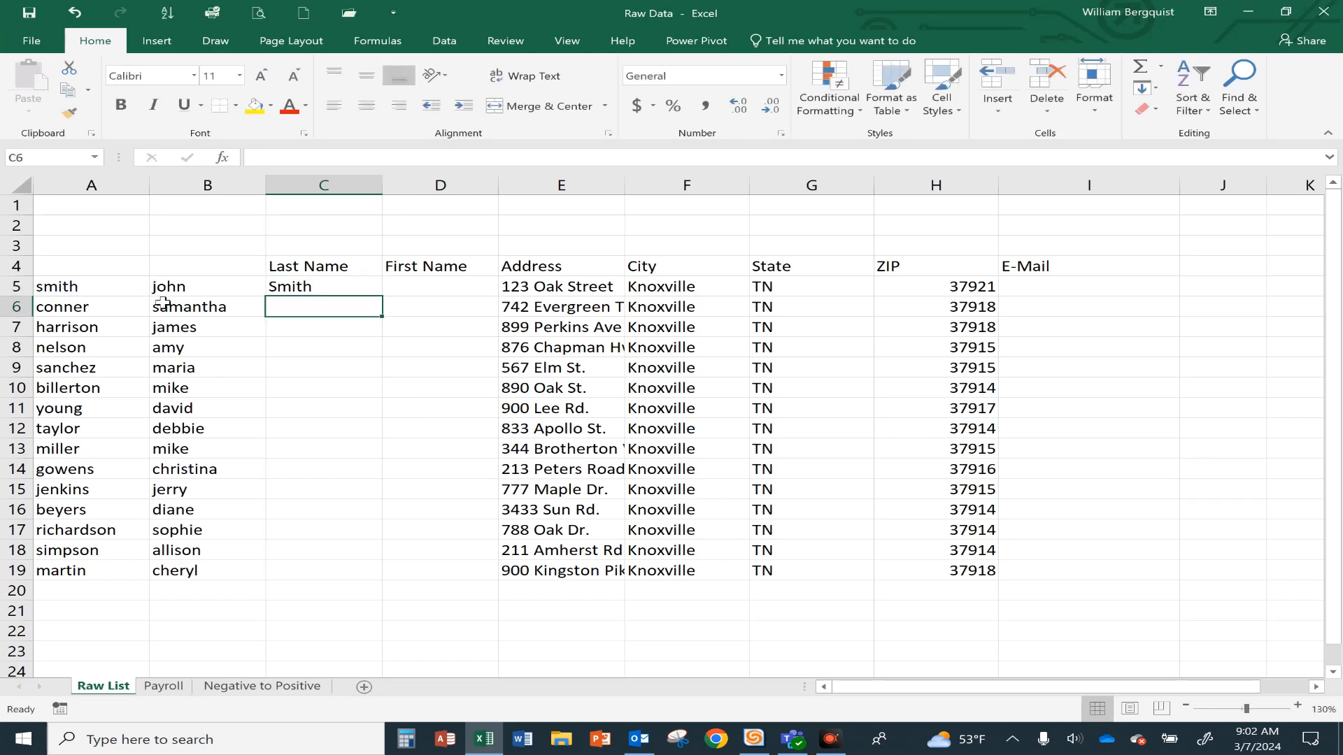
left_click(411, 284)
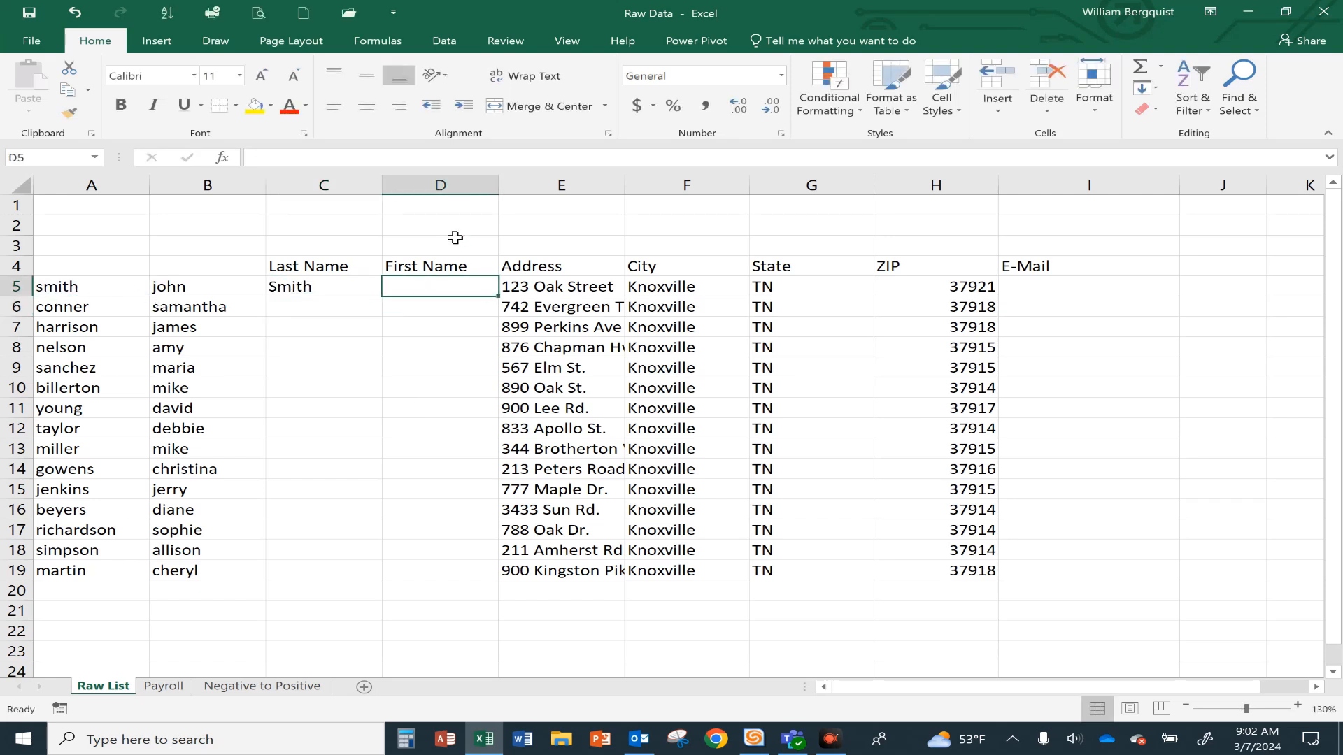
type("=pr")
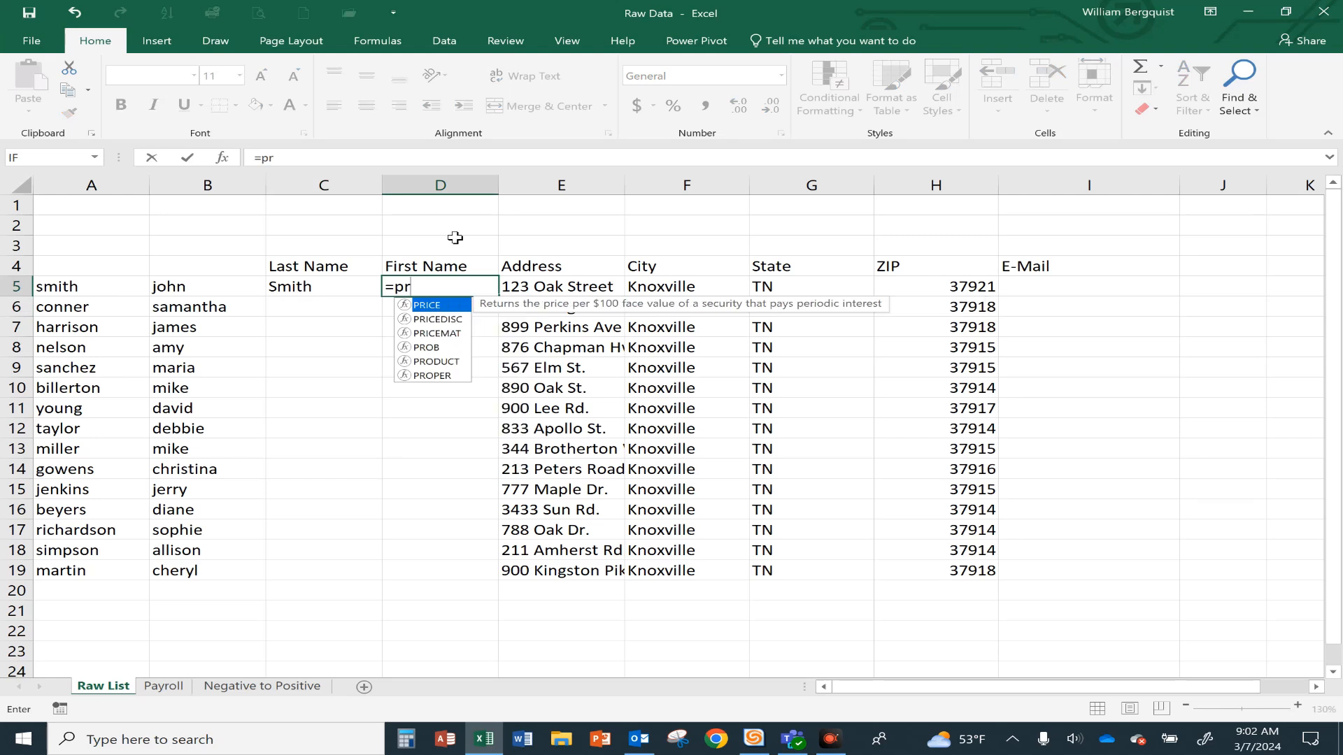
type("oper")
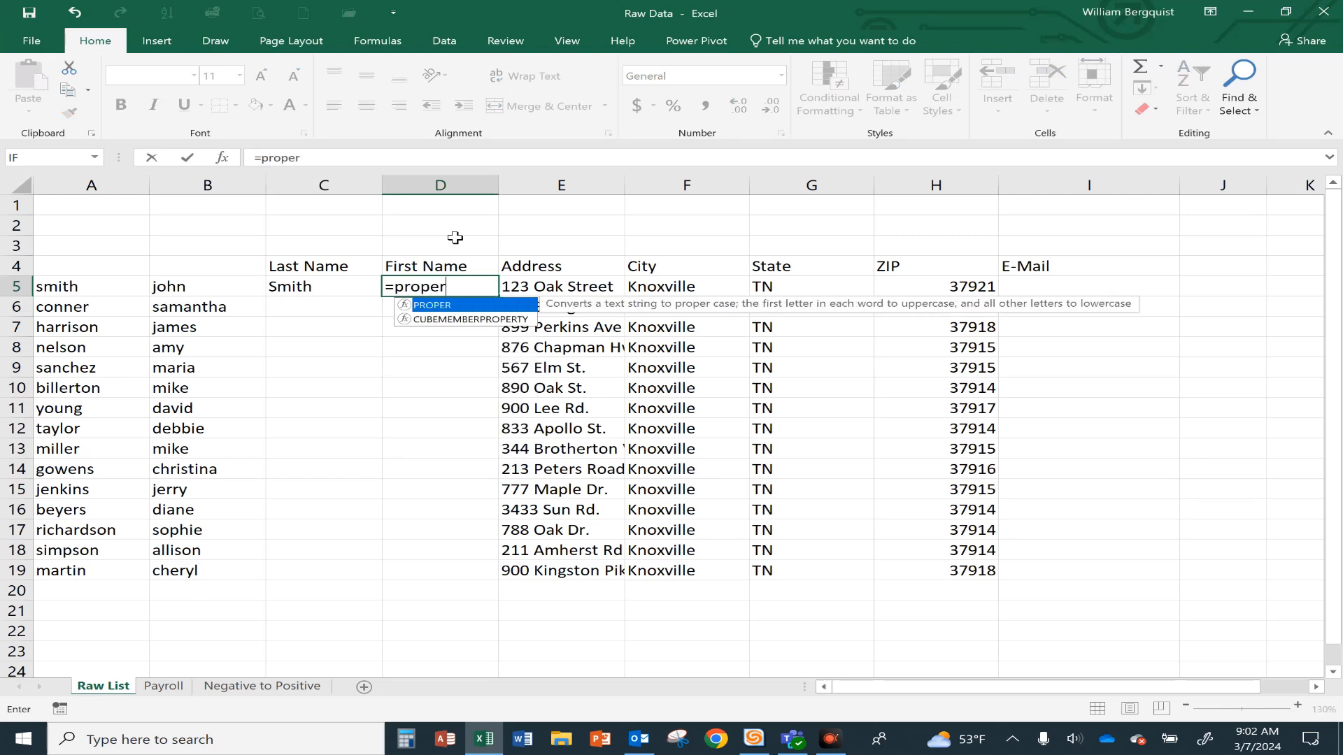
type("(")
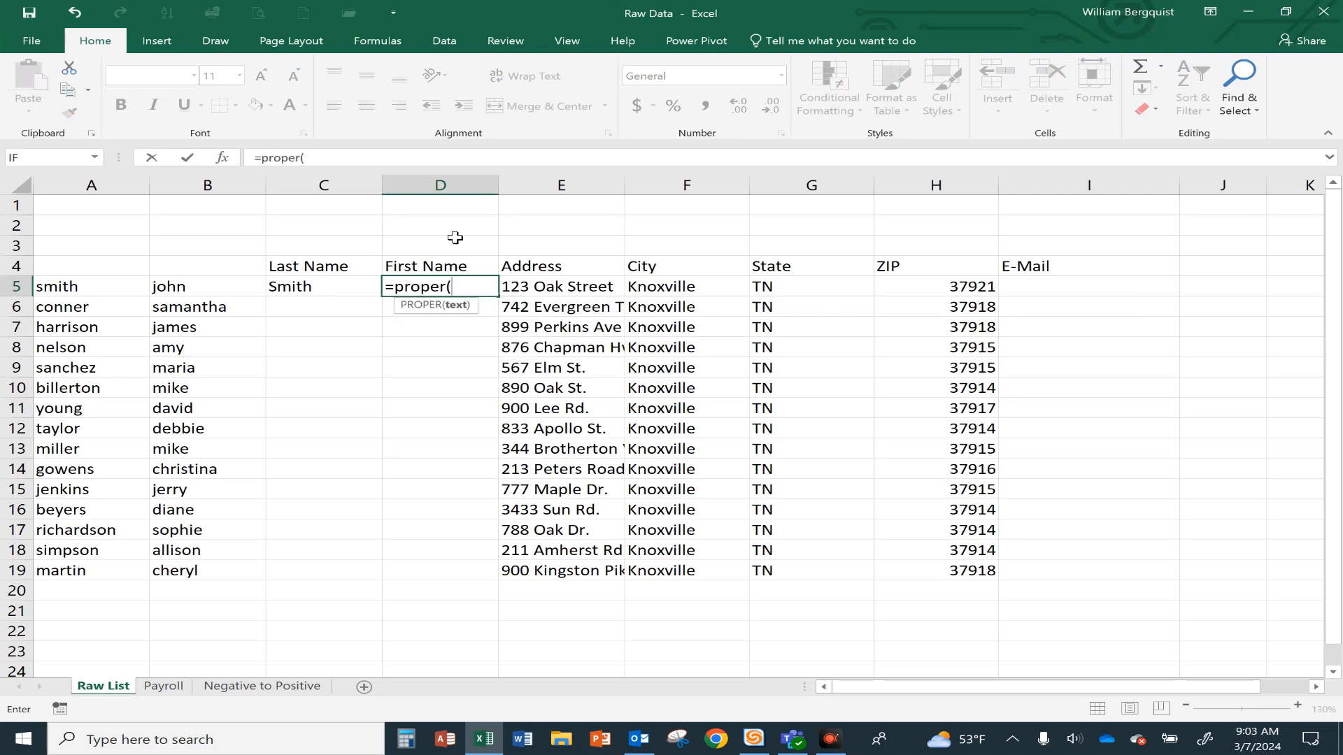
key("Escape")
Step: Fill the PROPER formula from C5 across to D5 and down both columns through row 19
left_click(356, 285)
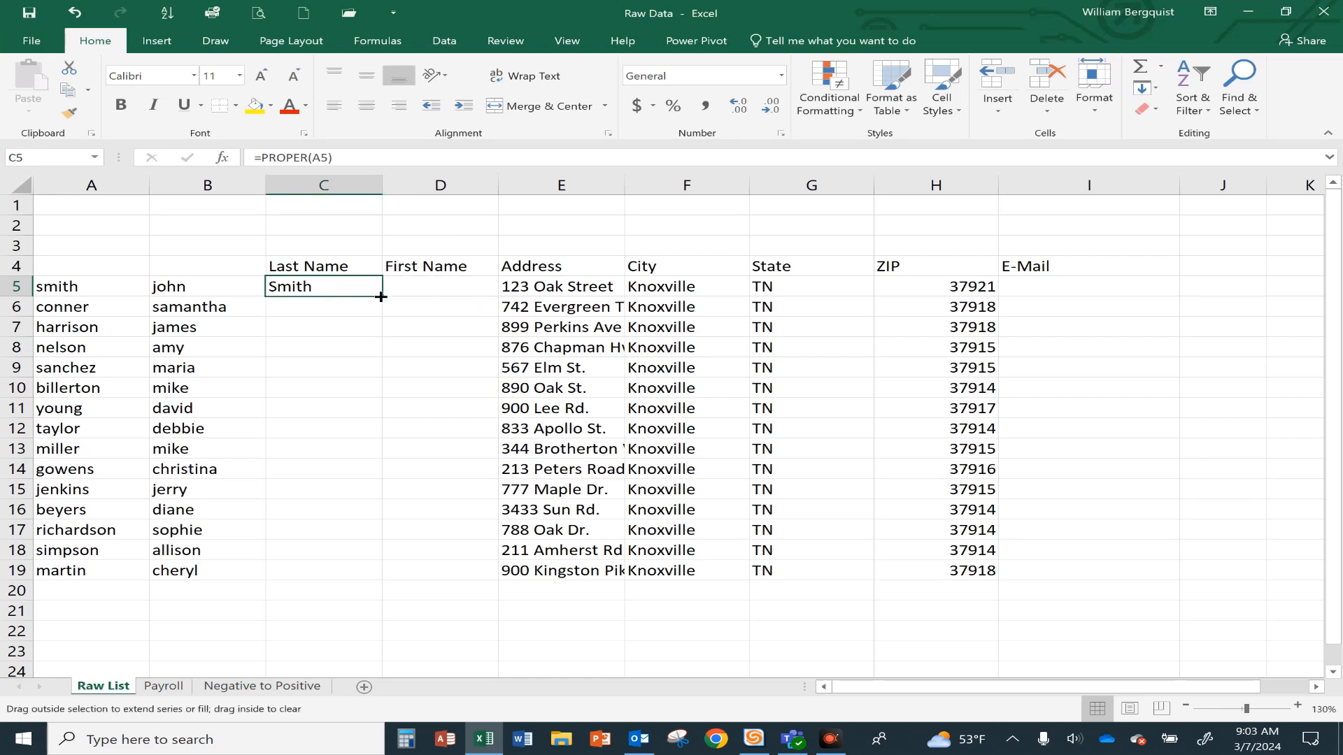
left_click_drag(380, 296, 464, 301)
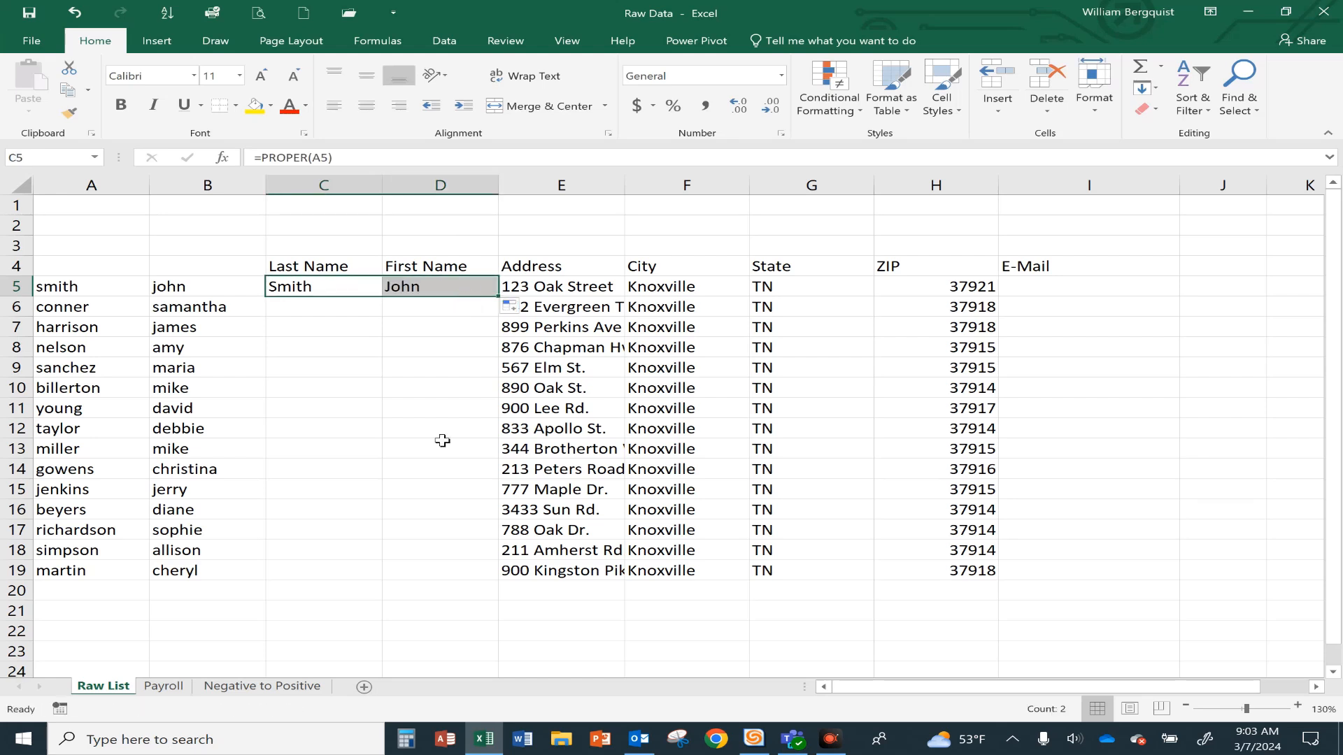
double_click(499, 295)
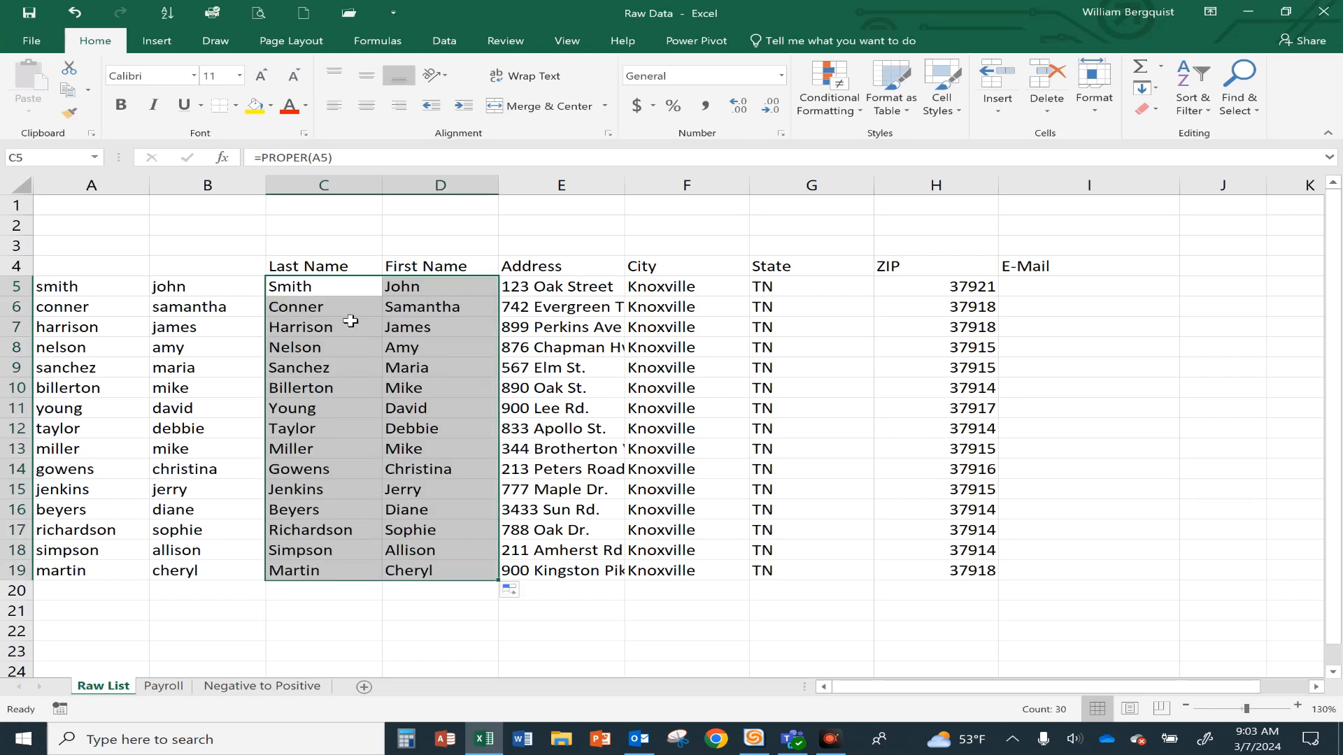
left_click(104, 327)
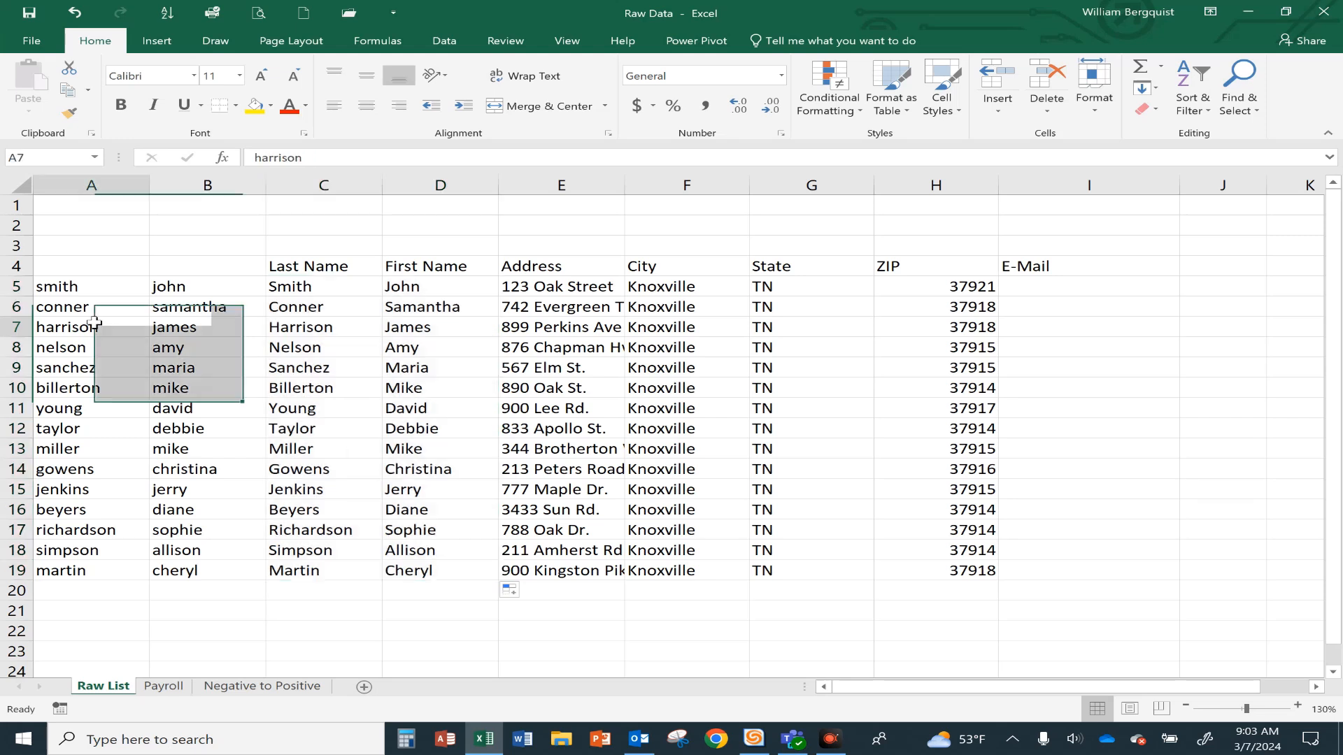
left_click(150, 335)
left_click(210, 303)
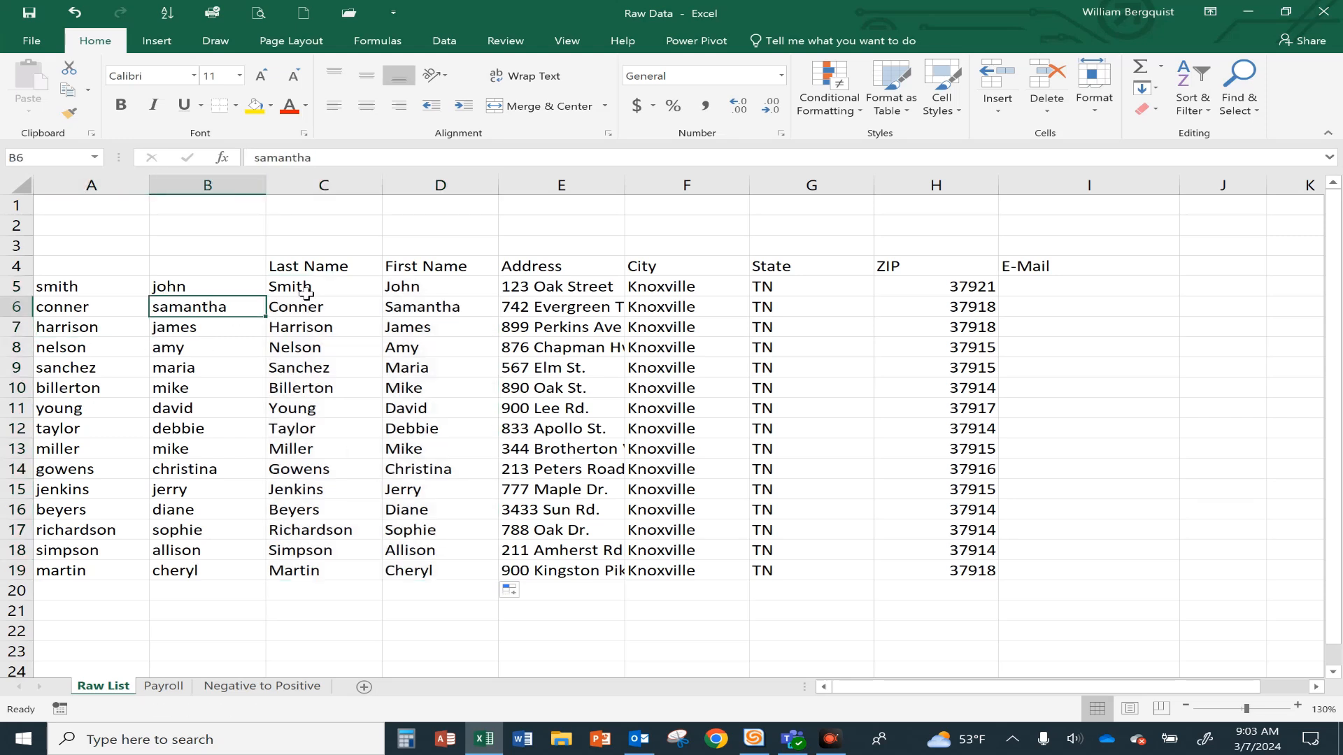
left_click_drag(315, 290, 408, 430)
left_click(392, 388)
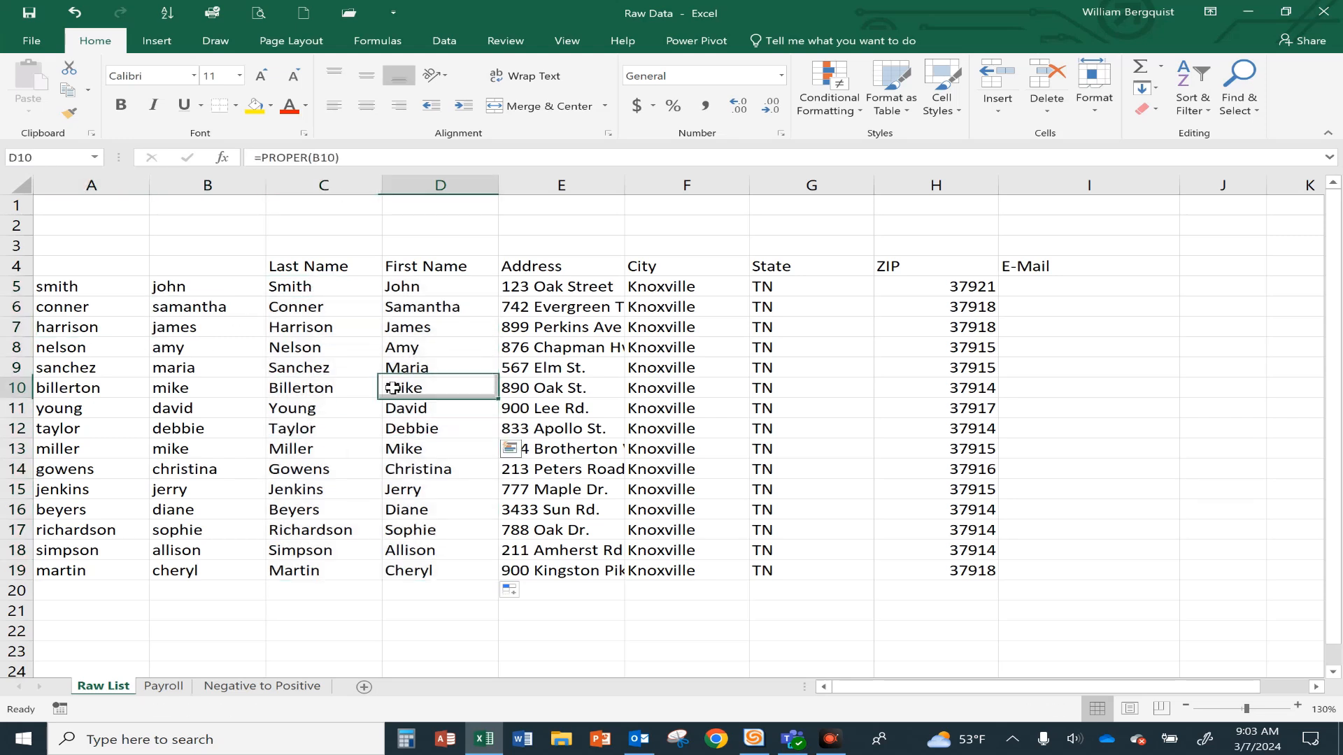
Step: Try deleting the original lowercase name columns A and B, and undo the deletion
left_click_drag(78, 184, 223, 186)
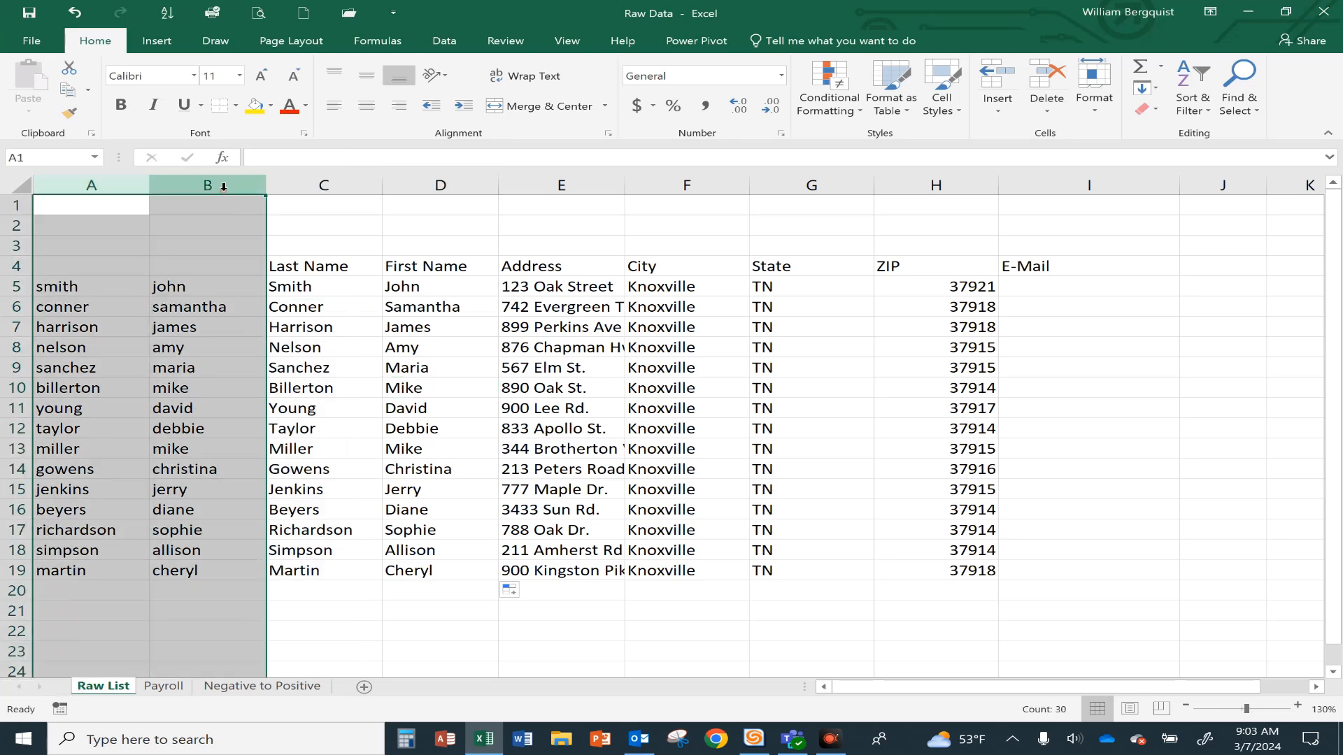
right_click(197, 185)
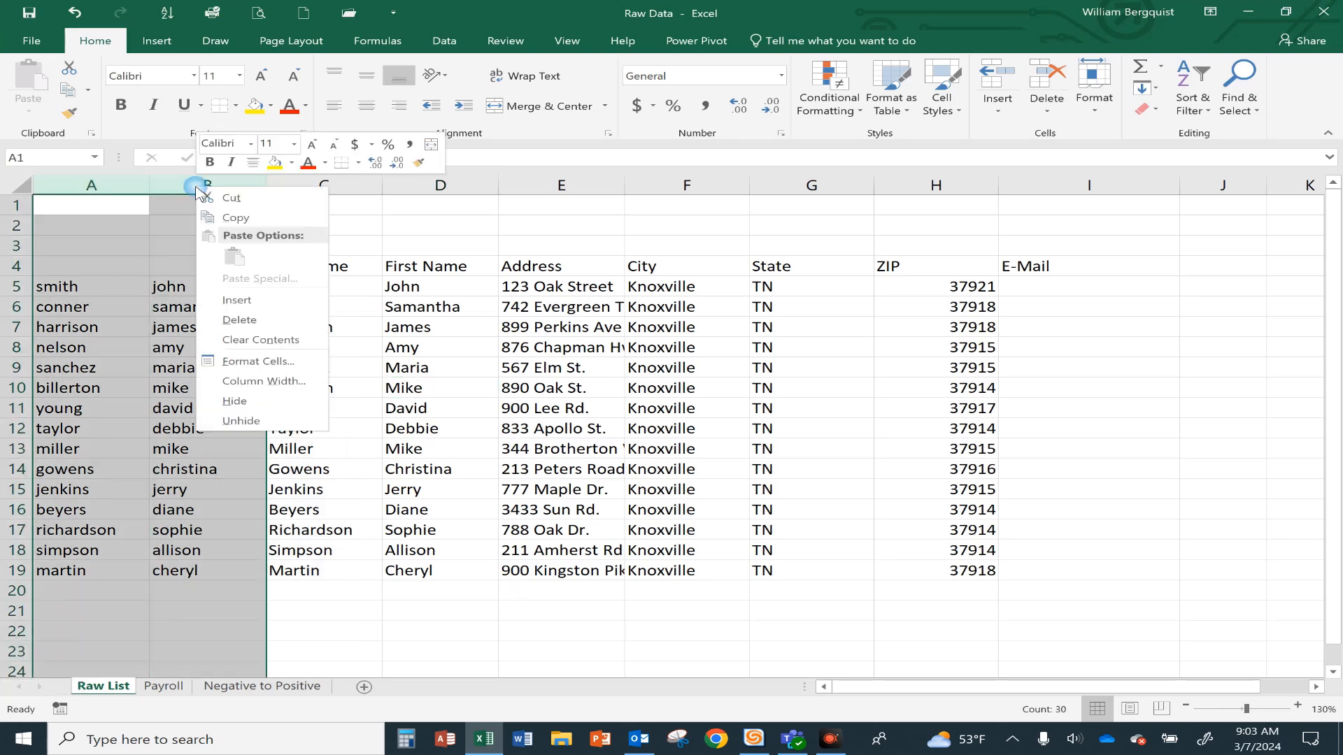
left_click(218, 314)
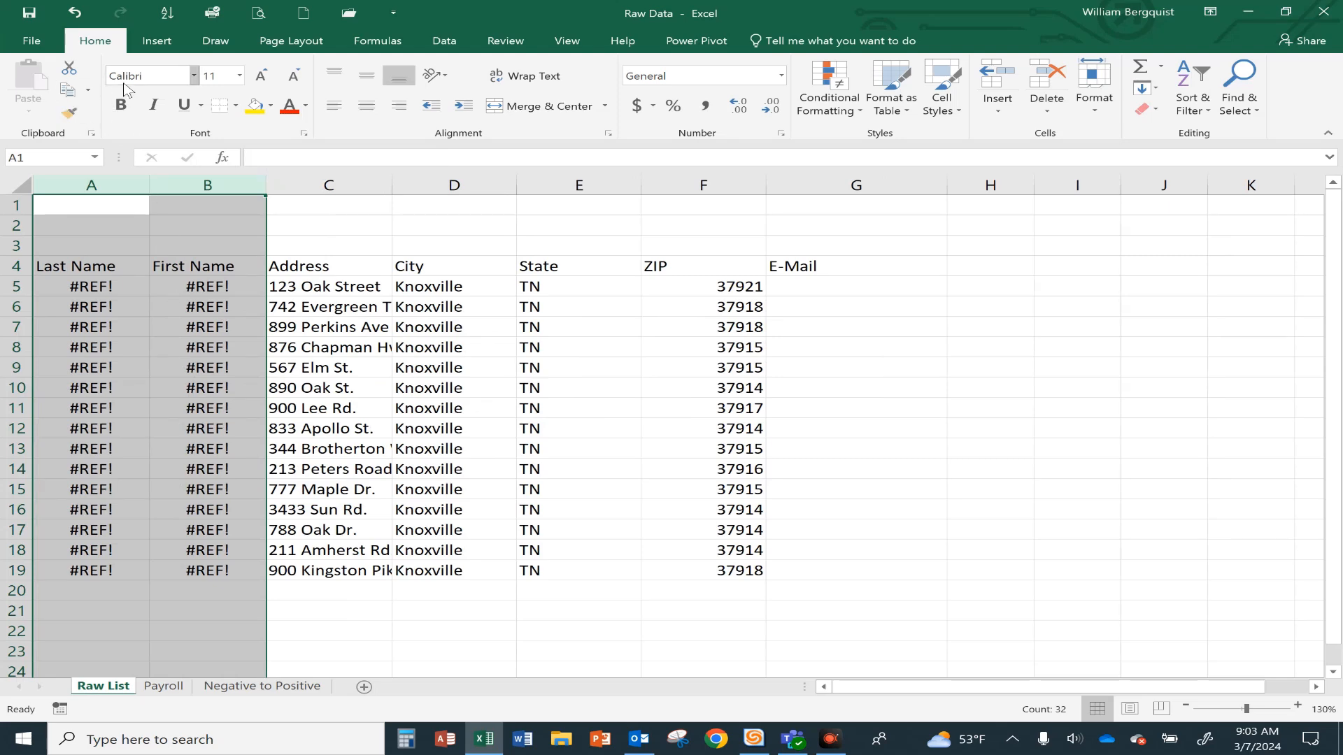
left_click(79, 14)
left_click(78, 14)
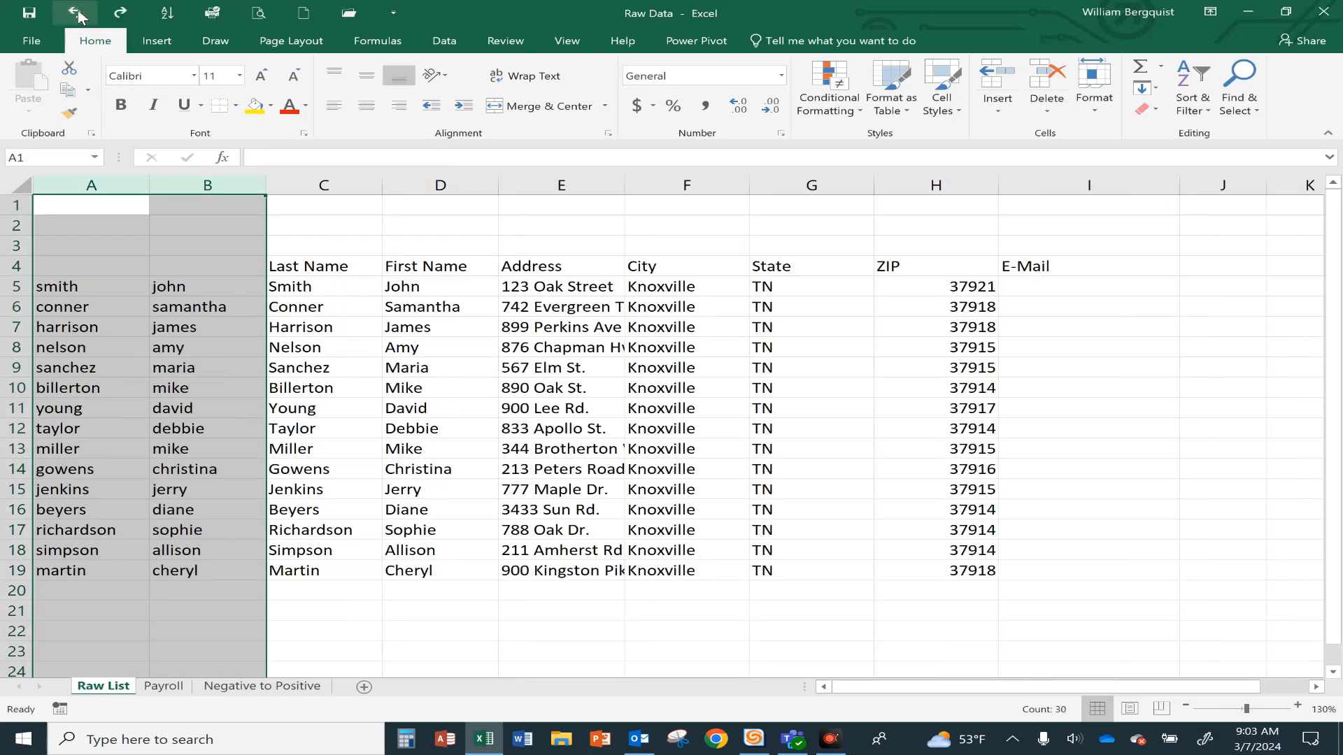
Step: Replace the PROPER formulas in C5:D19 with their plain values by copying the range and pasting values in place
left_click(301, 287)
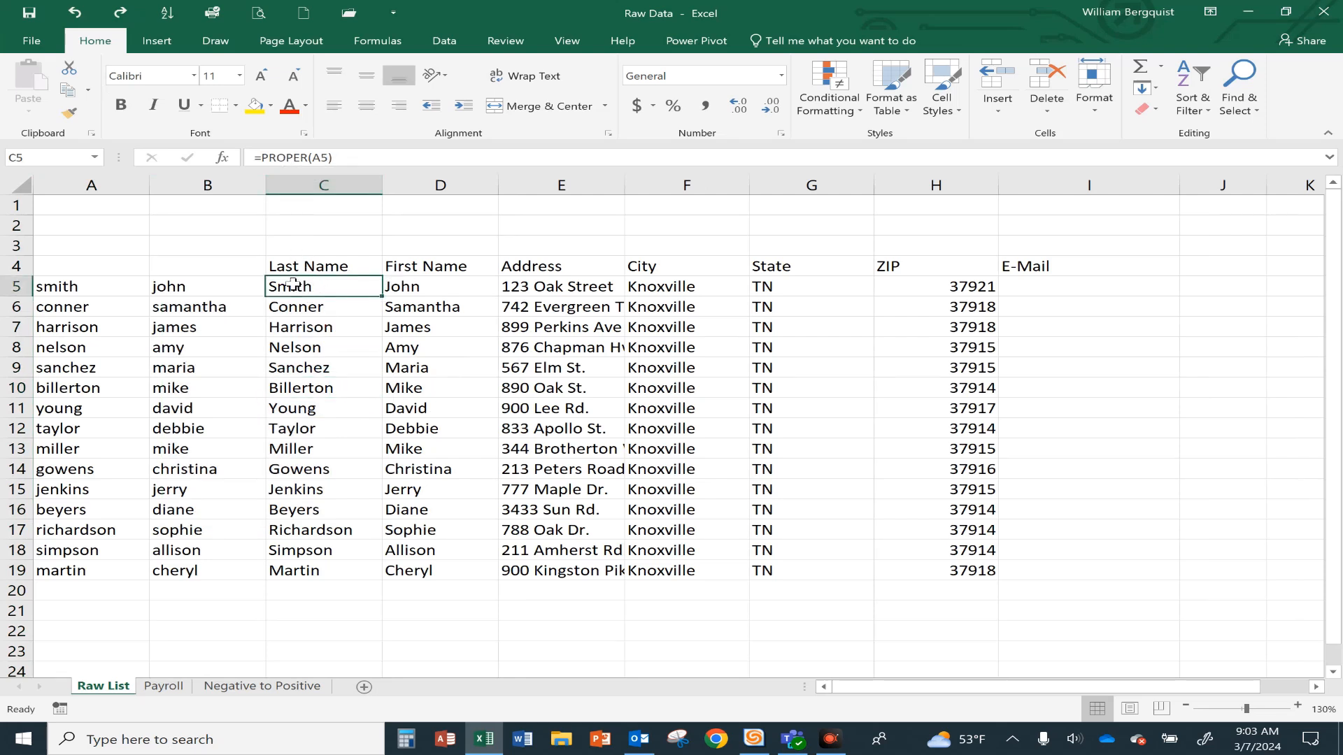
left_click_drag(289, 284, 420, 572)
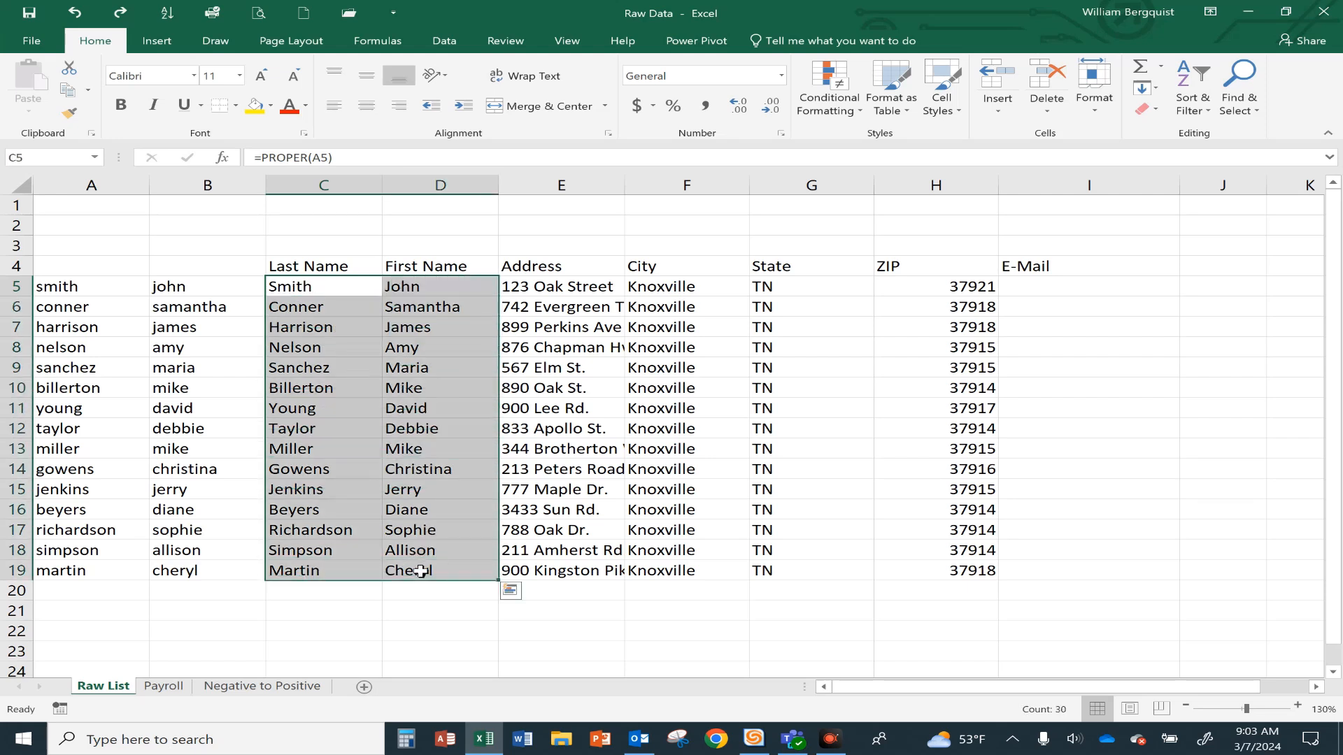
left_click(67, 95)
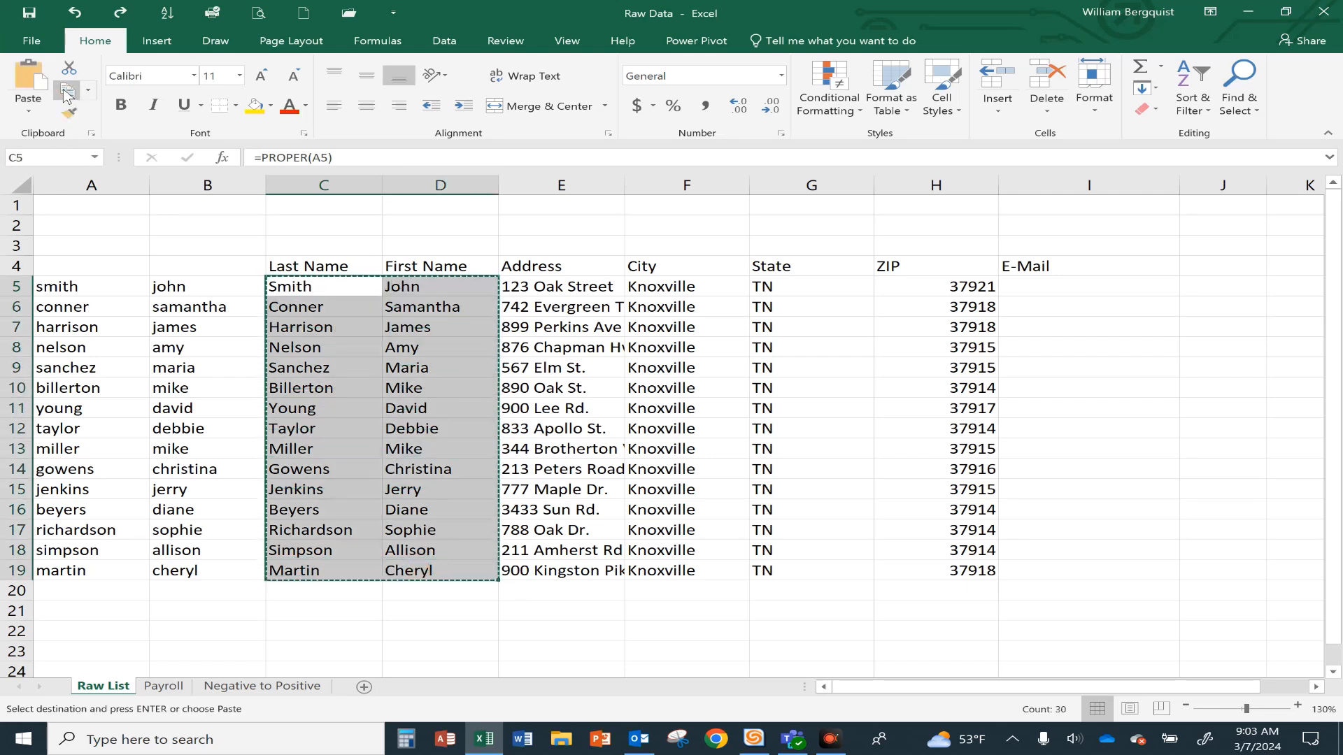
left_click(25, 112)
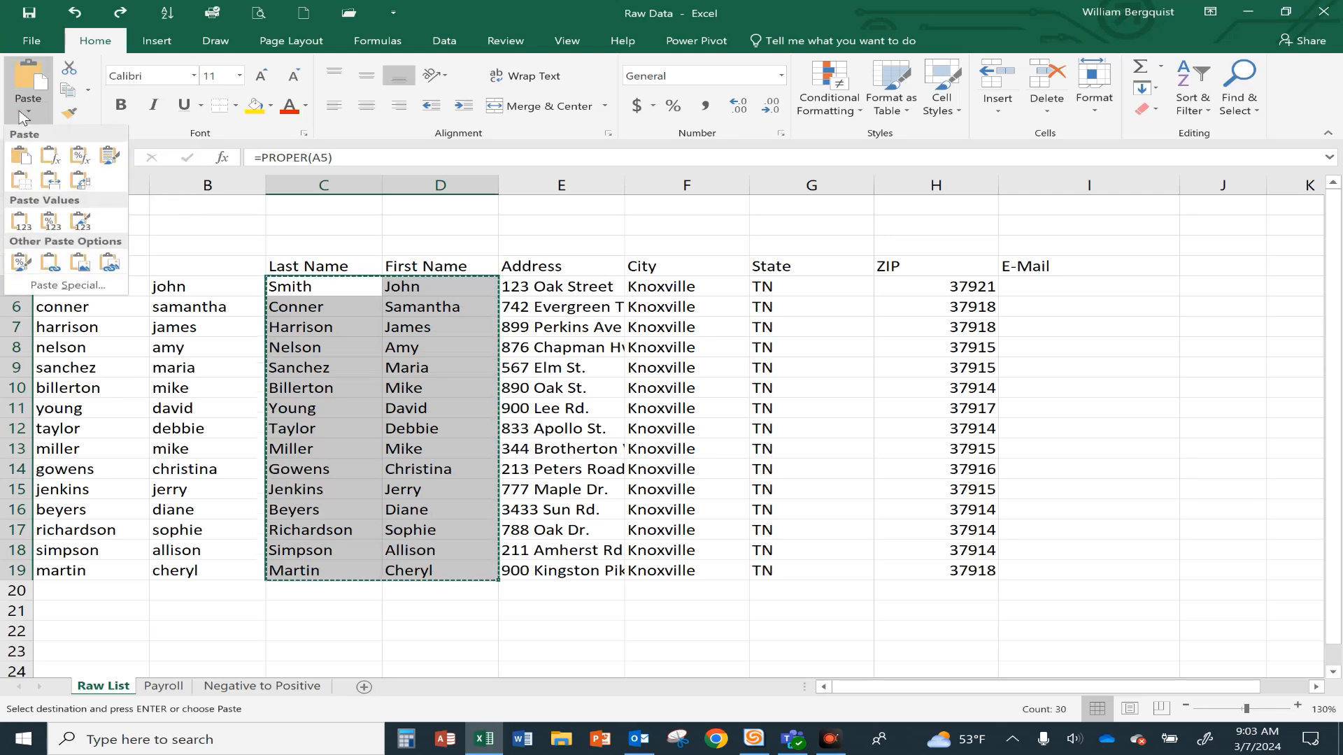
left_click(20, 222)
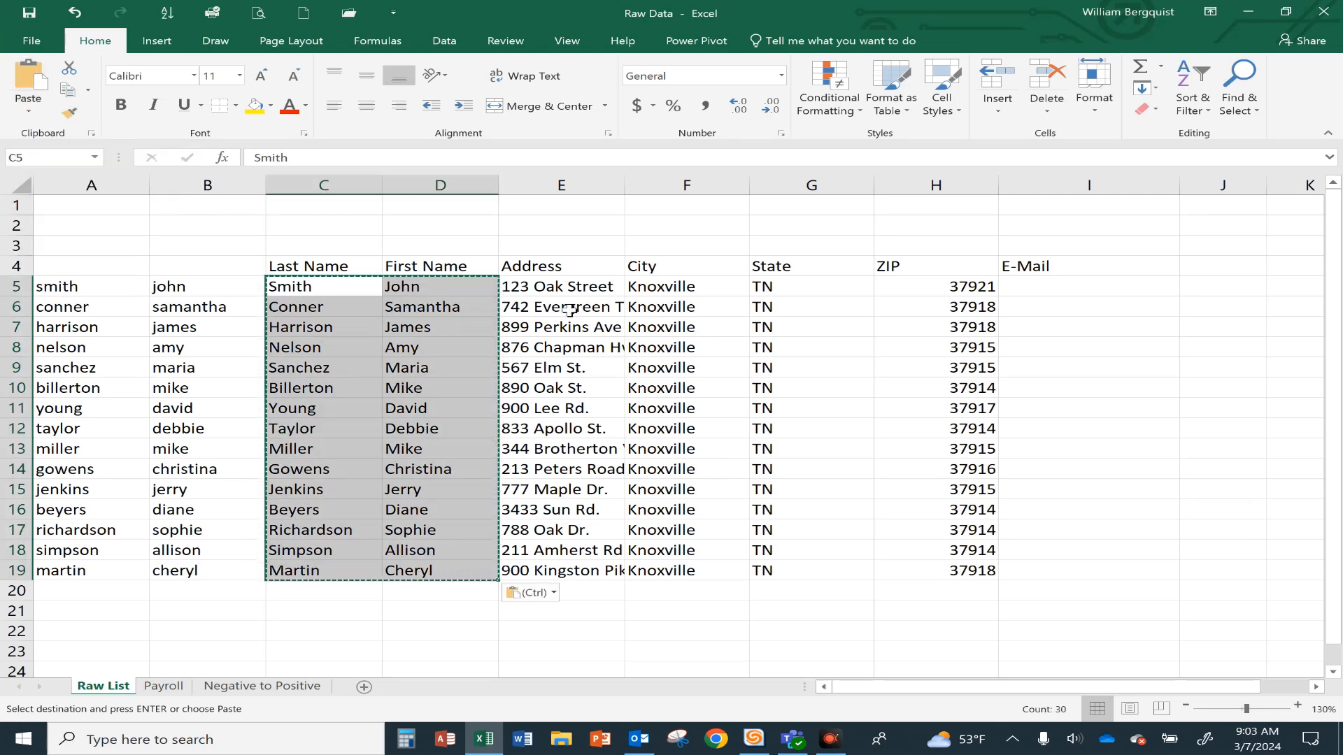
key("Escape")
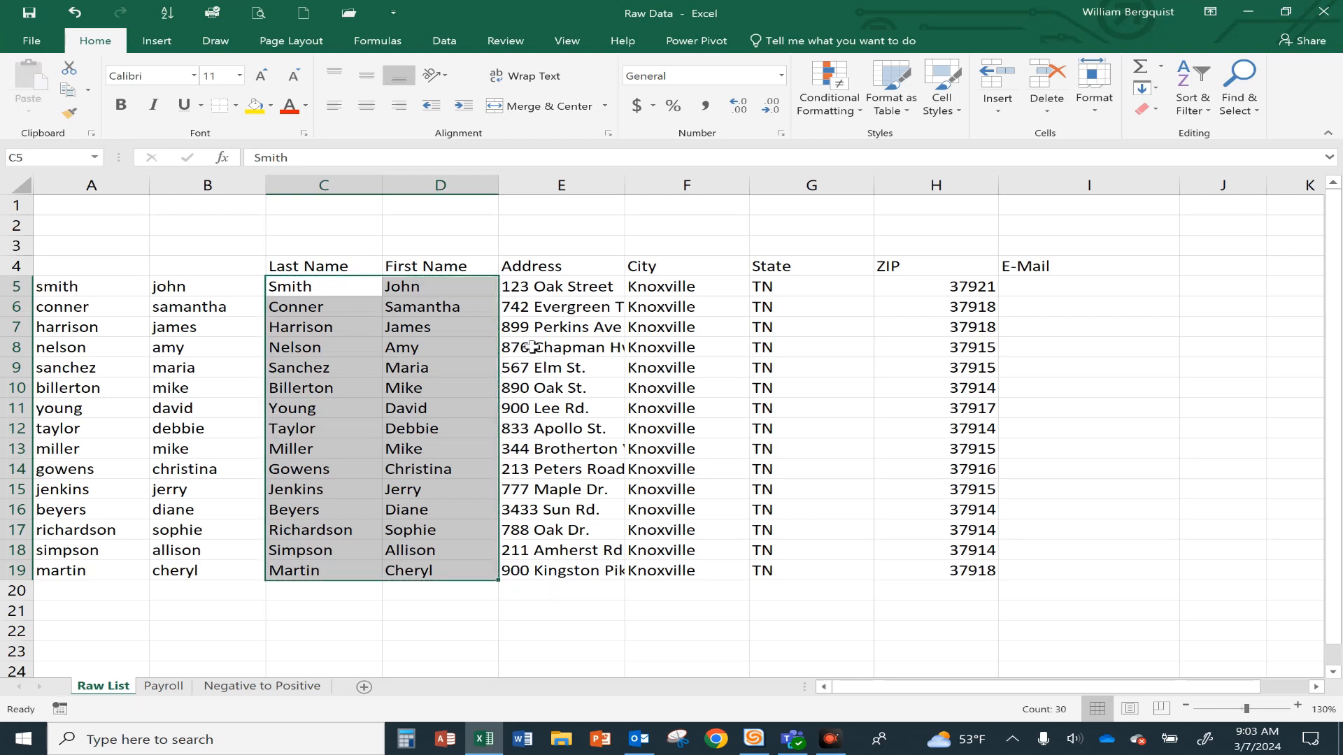
left_click(329, 331)
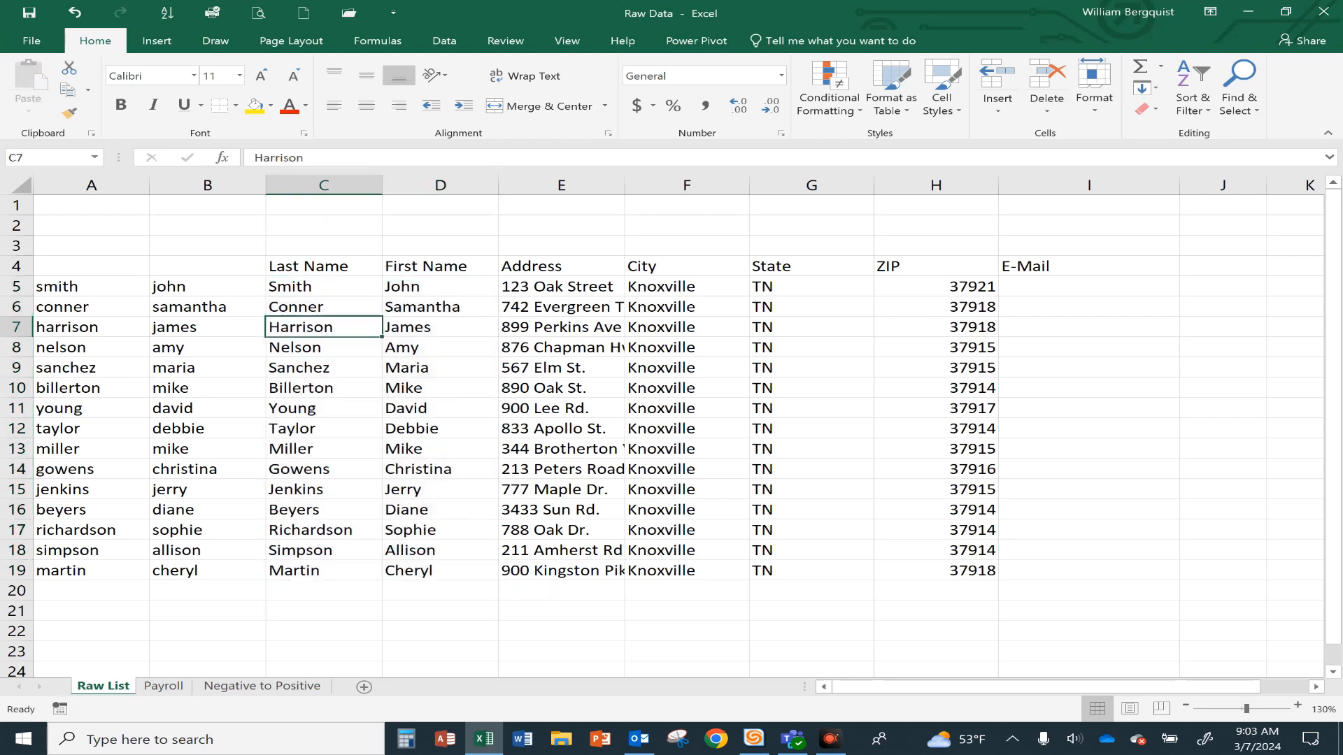
left_click(307, 348)
left_click(318, 408)
Step: Delete columns A and B with the original lowercase names
left_click(84, 277)
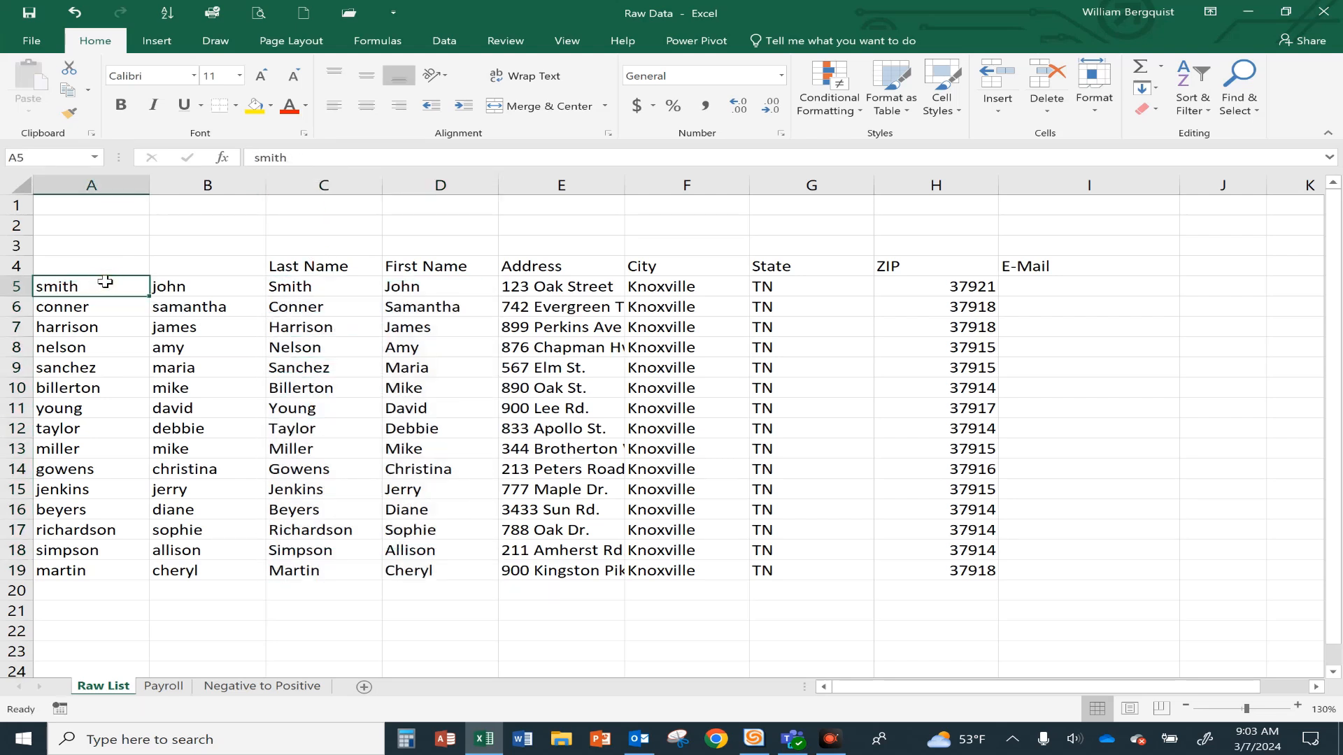
left_click_drag(87, 185, 162, 187)
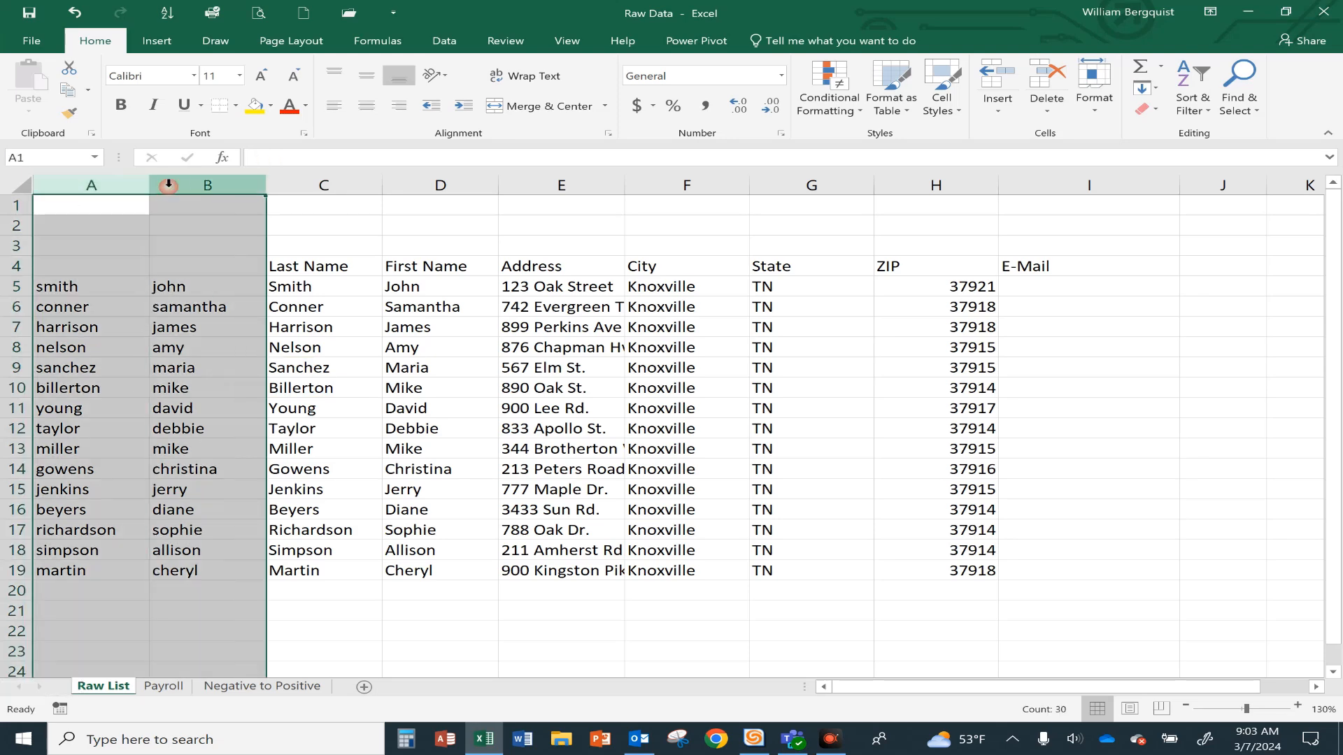
right_click(187, 185)
left_click(224, 316)
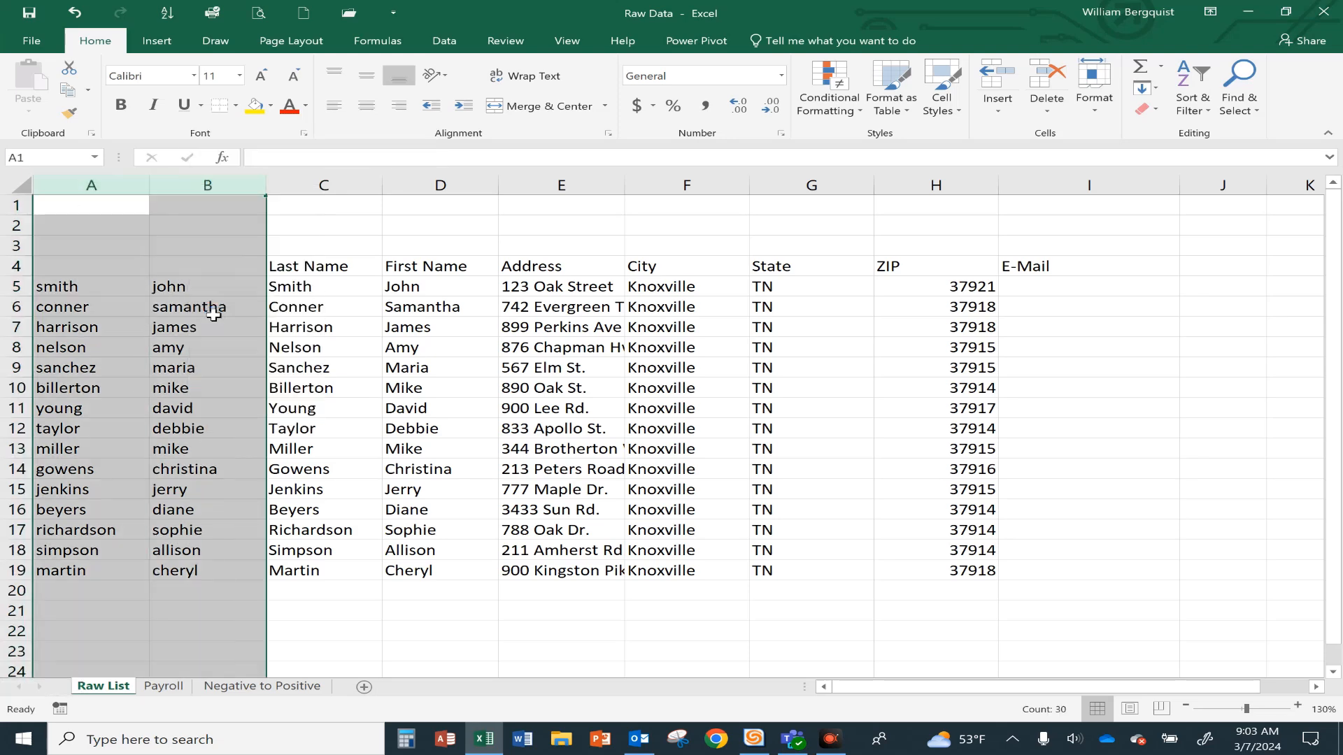
left_click(203, 348)
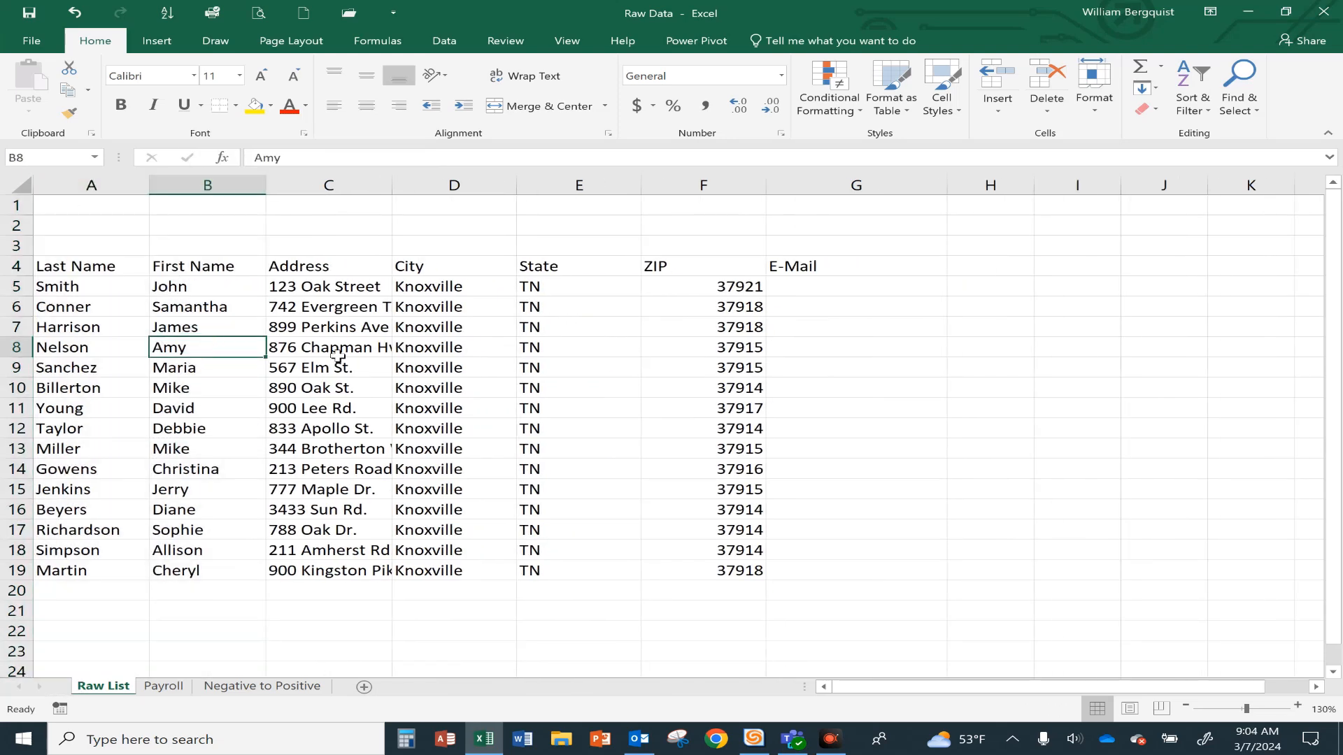
Step: Widen the Address column until the full street addresses fit, and slightly widen the First Name and Last Name columns
left_click_drag(392, 184, 462, 187)
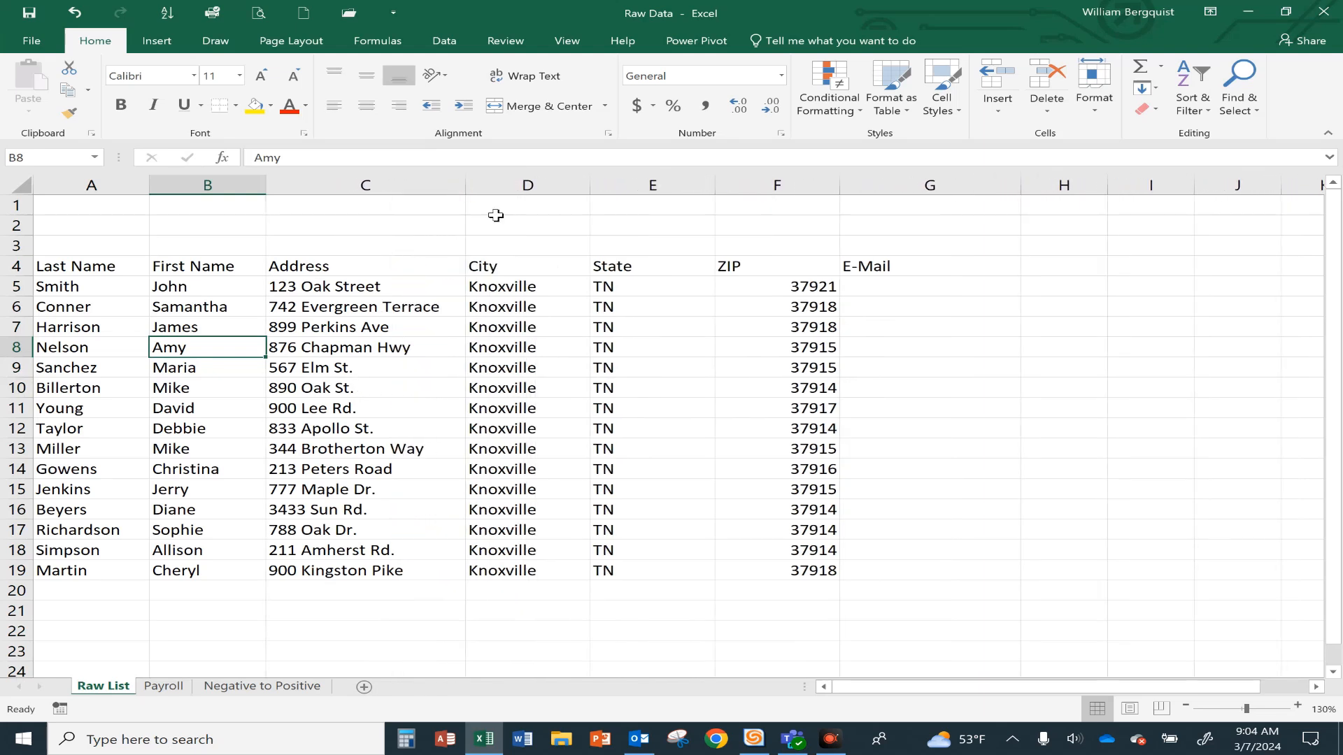
left_click_drag(275, 185, 286, 185)
left_click_drag(140, 185, 163, 184)
left_click(280, 370)
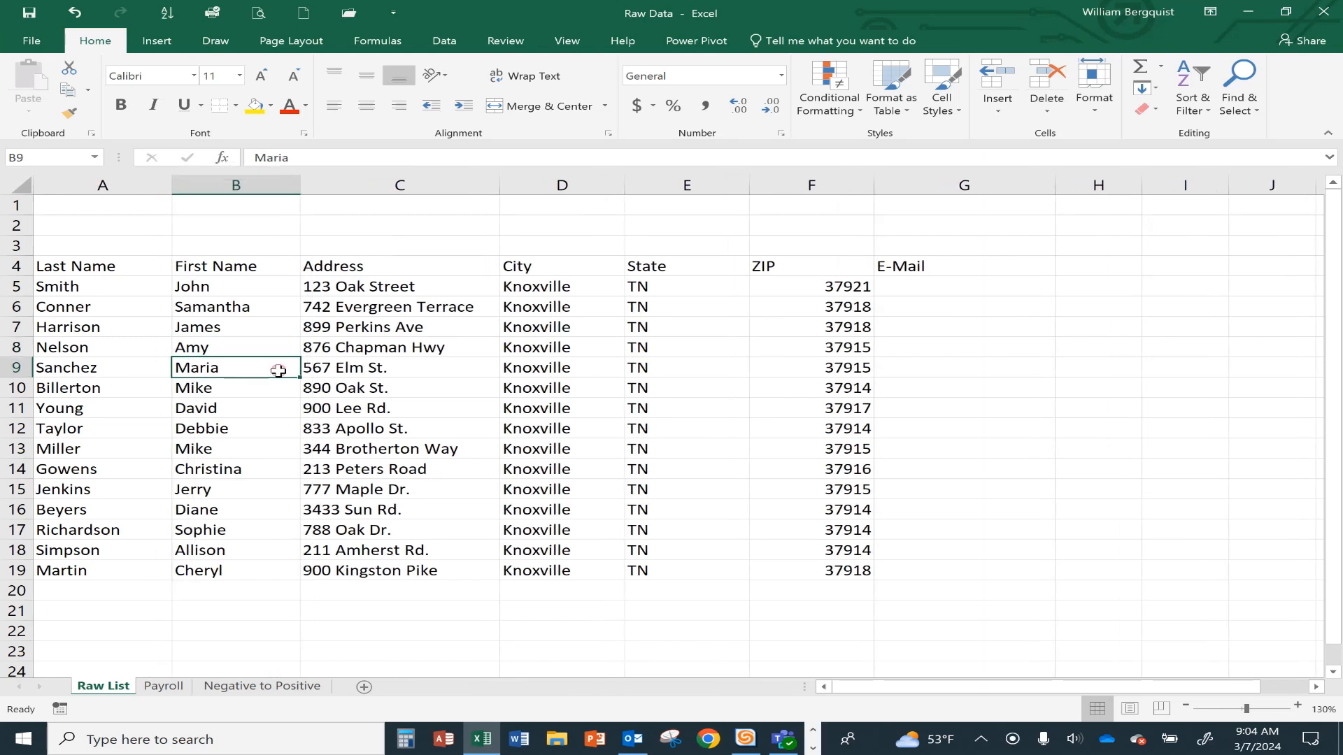
Step: Center the ZIP codes in F5:F19 and the state abbreviations in E5:E19
left_click(814, 288)
left_click_drag(811, 288, 805, 570)
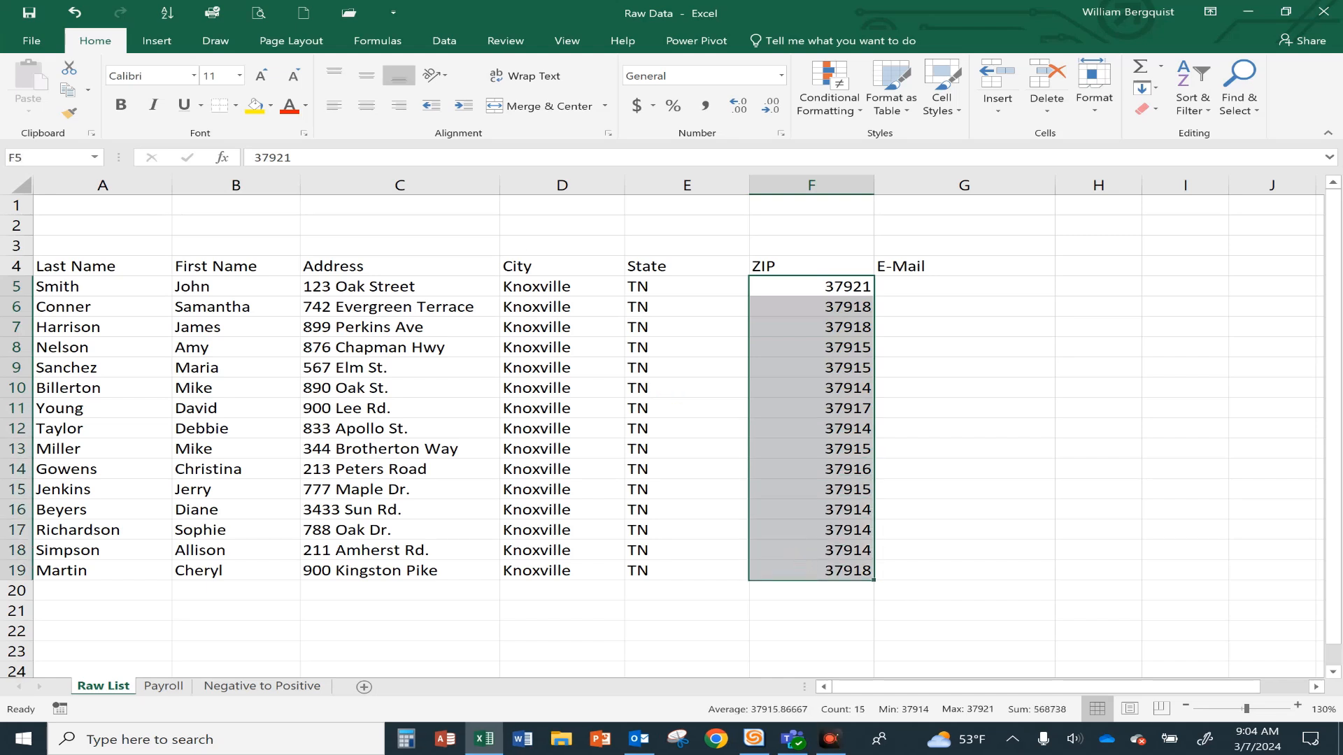
left_click(365, 107)
left_click_drag(696, 283, 700, 571)
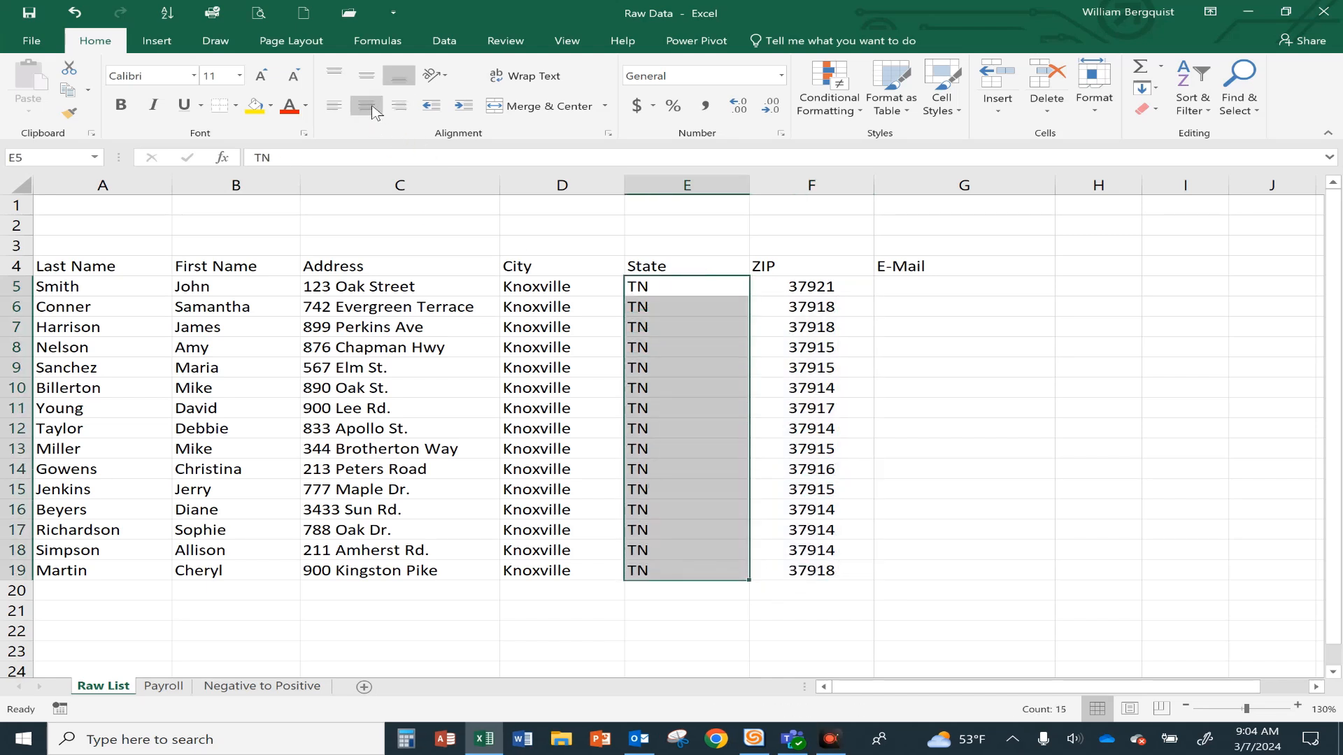
left_click(370, 107)
left_click(419, 428)
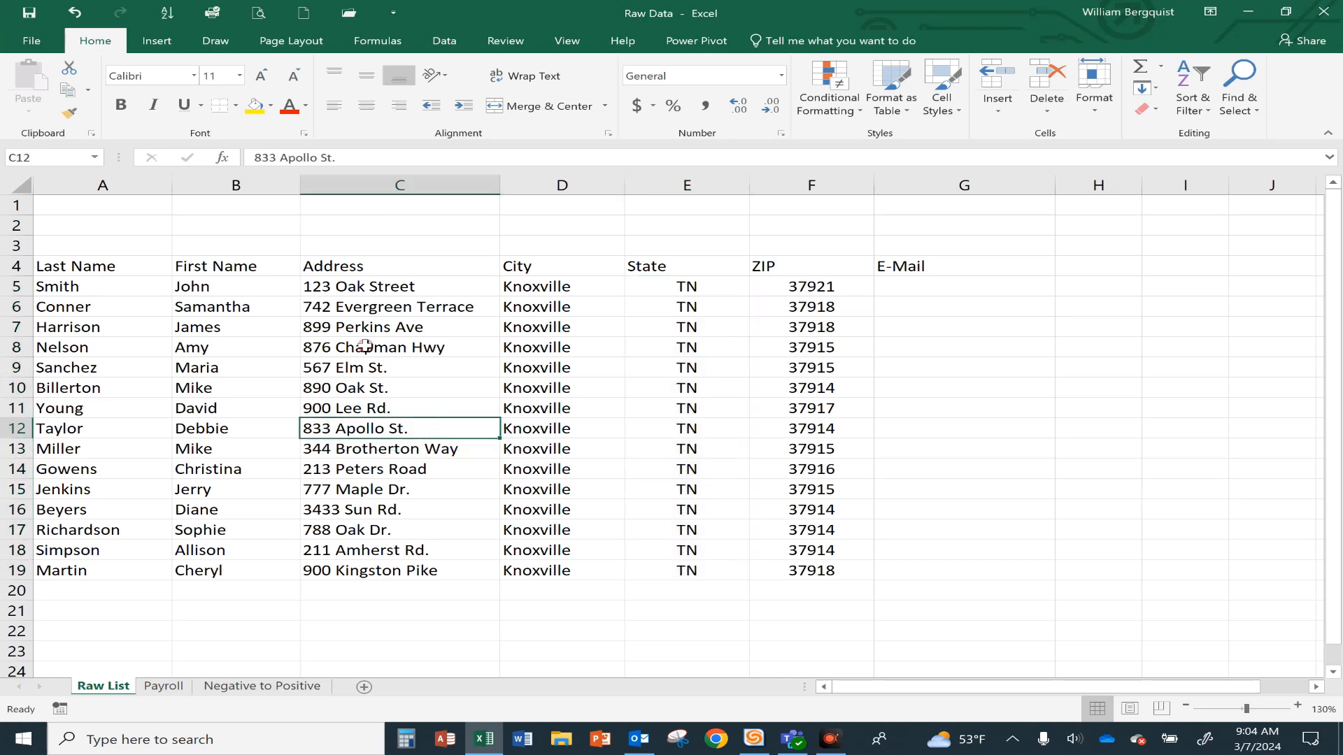
Step: Enter the title Atlantic Computer Warehouse in A1 and the subtitle Employee List in A2
left_click(87, 203)
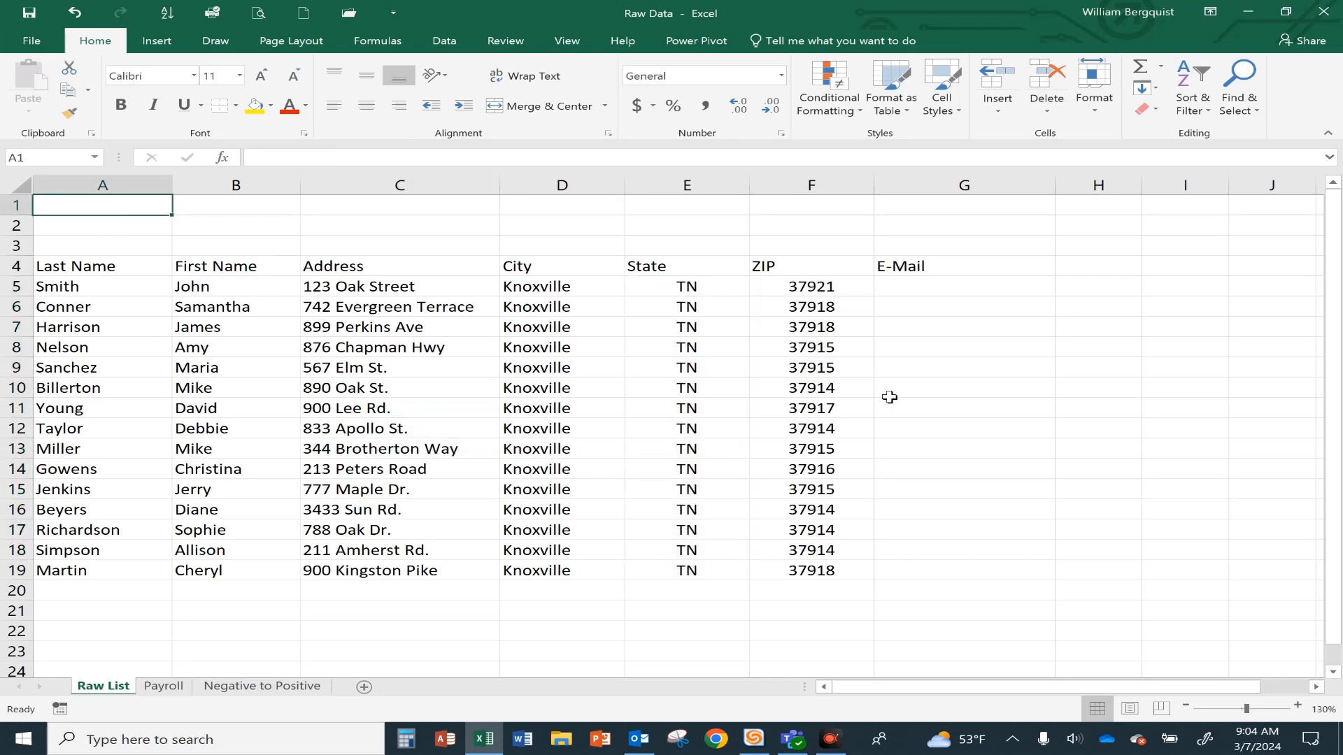
type("Pac")
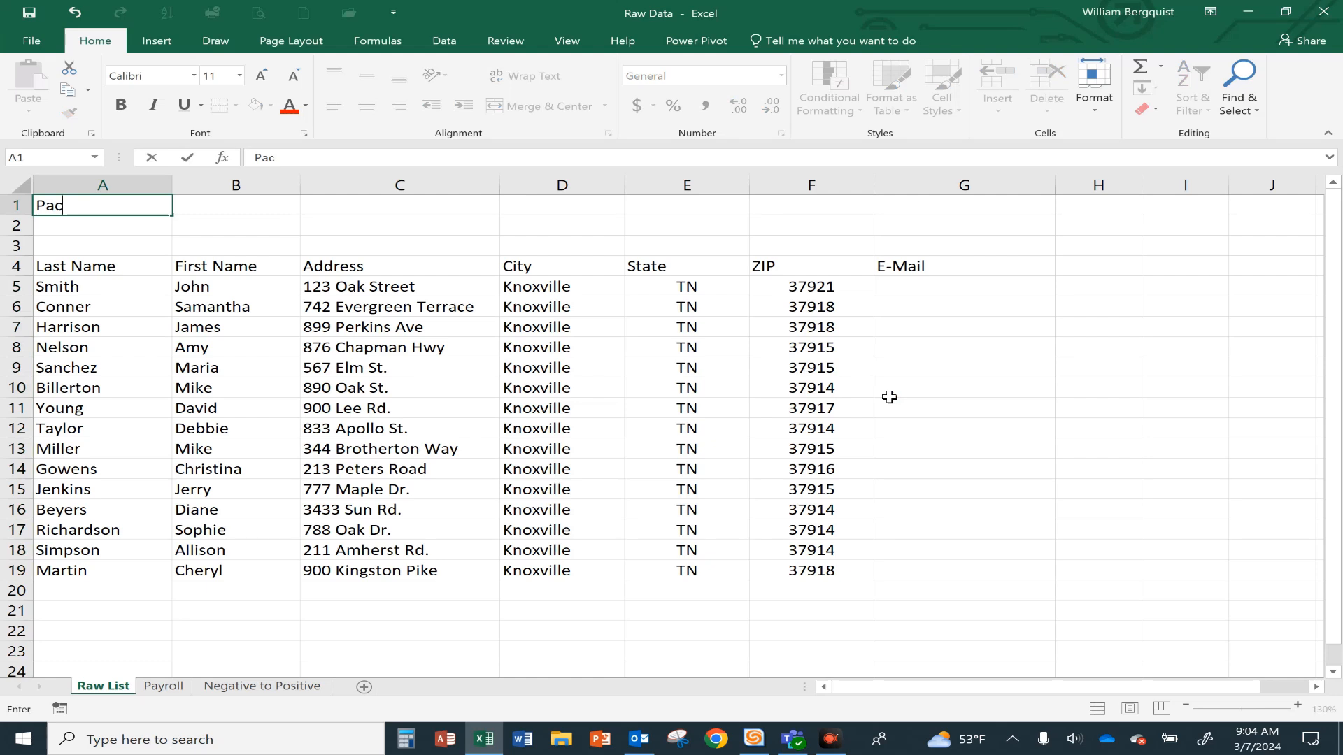
key("BackSpace")
key("BackSpace")
key("BackSpace")
type("Atlantic Computer ")
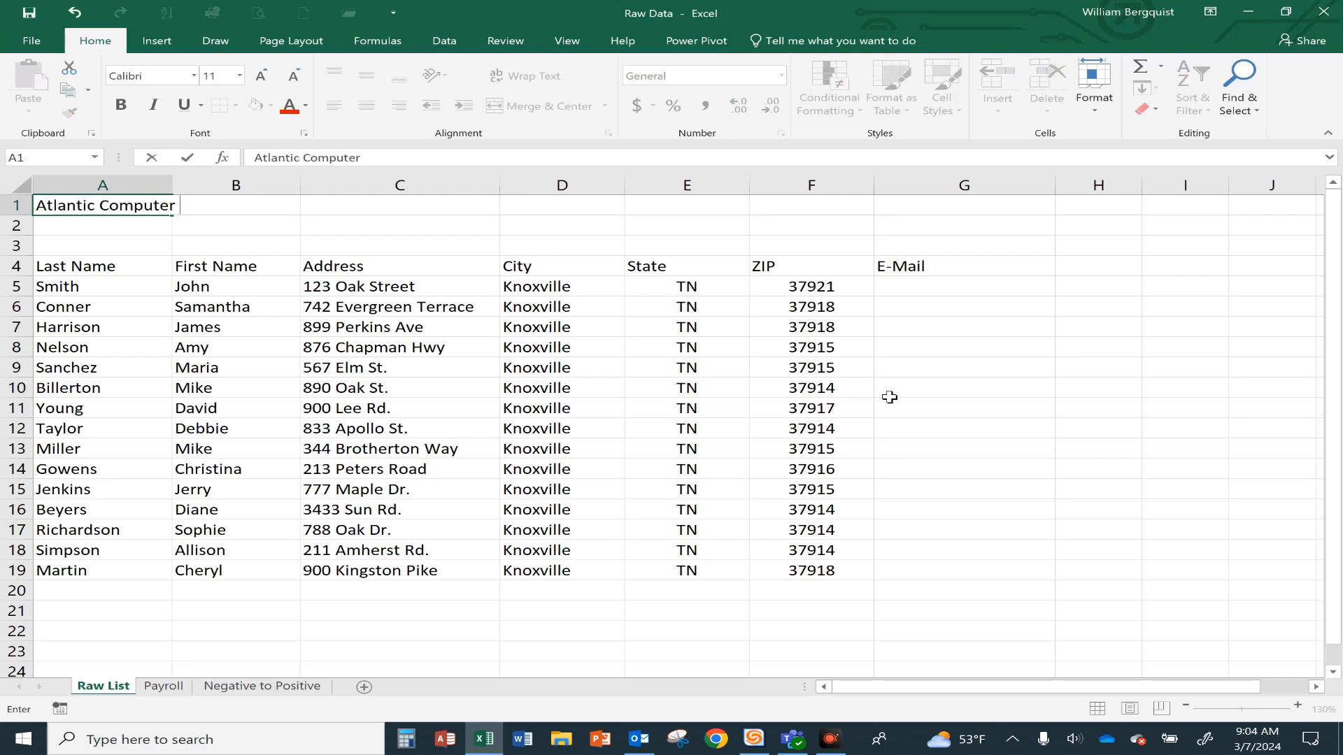
type("Warehouse")
key("Return")
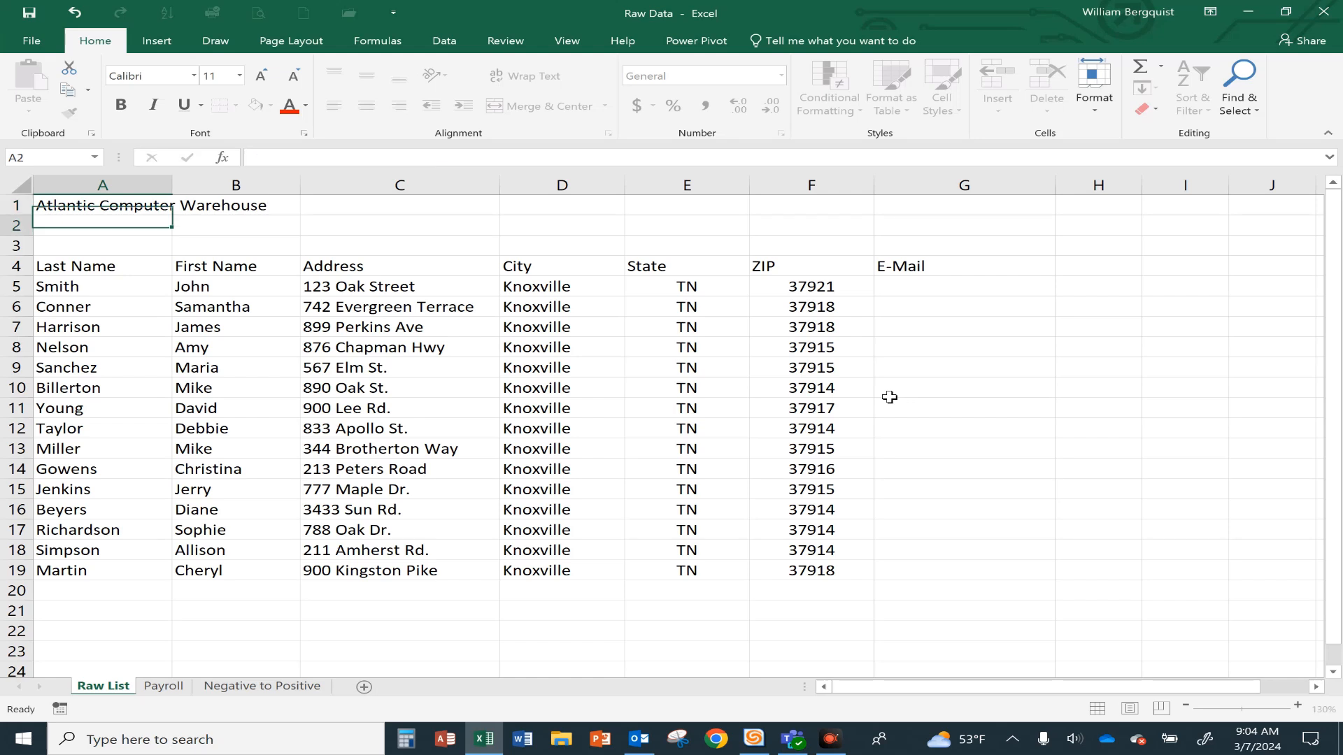
type("Employee List")
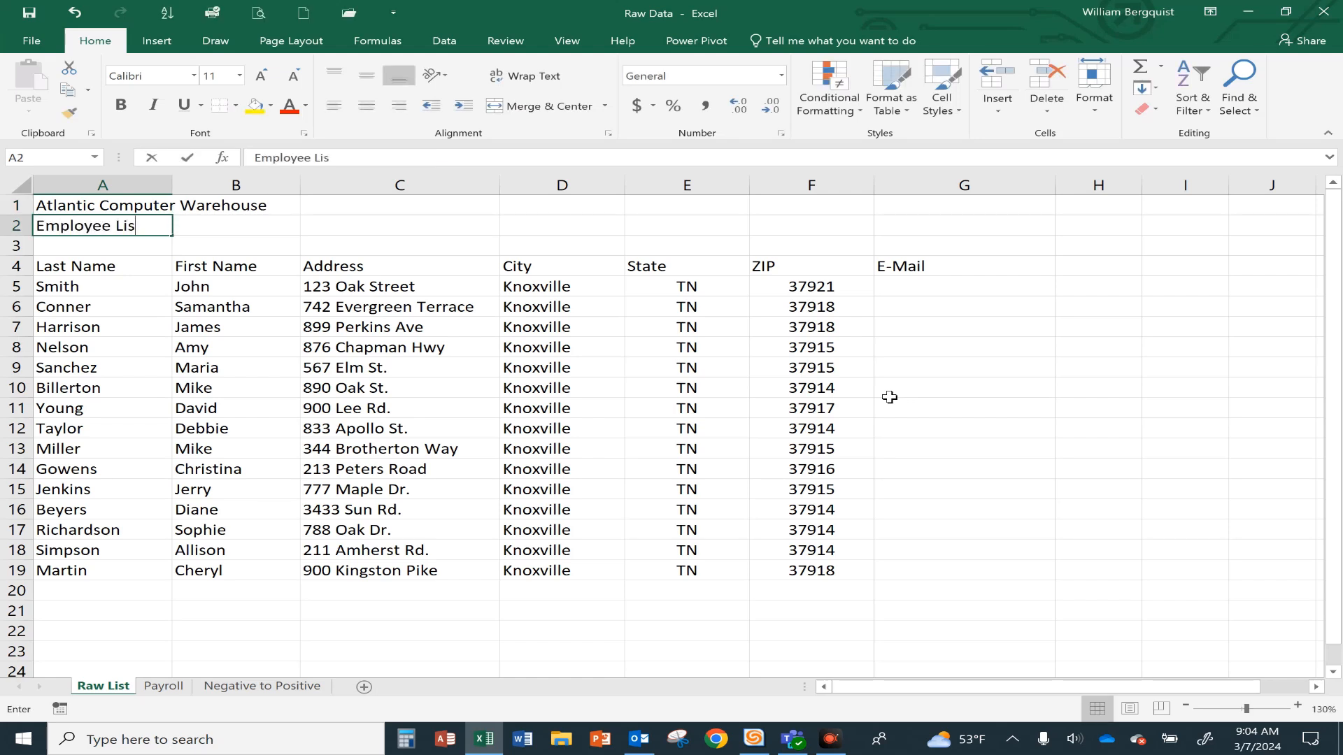
key("Return")
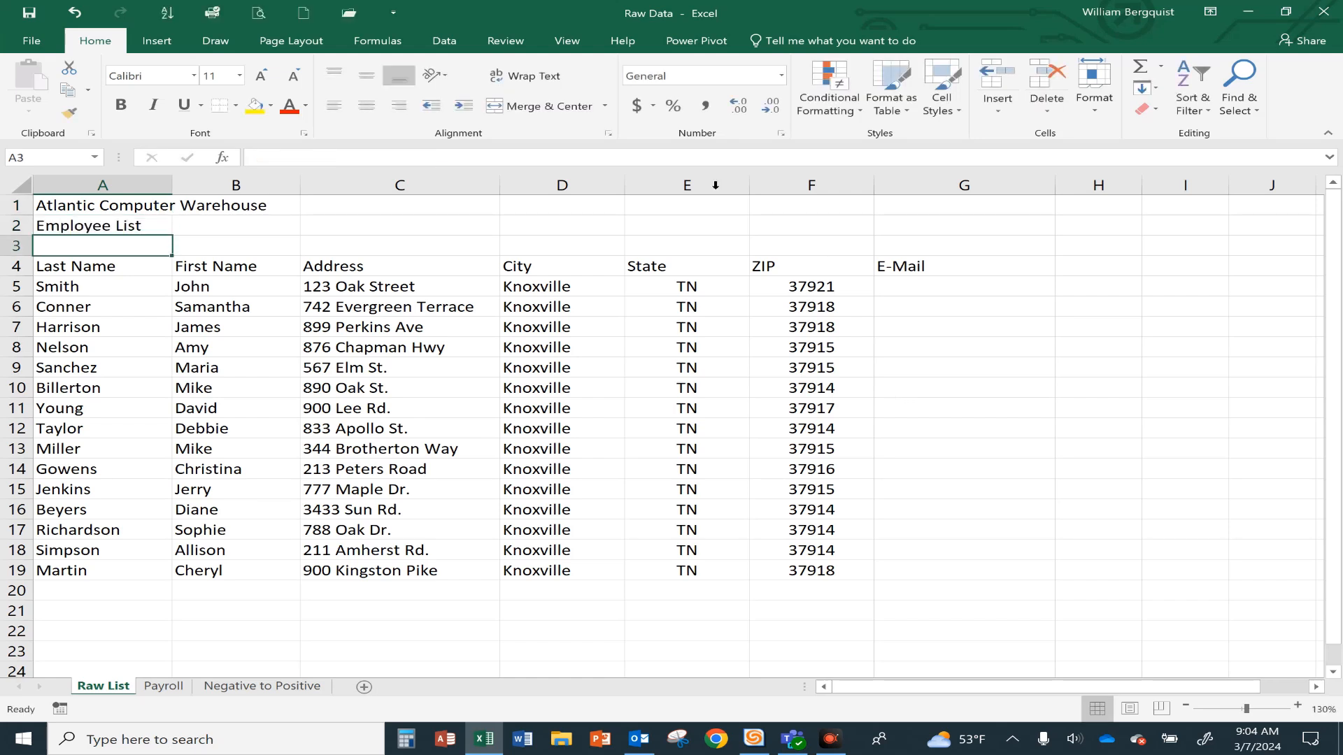
left_click(419, 370)
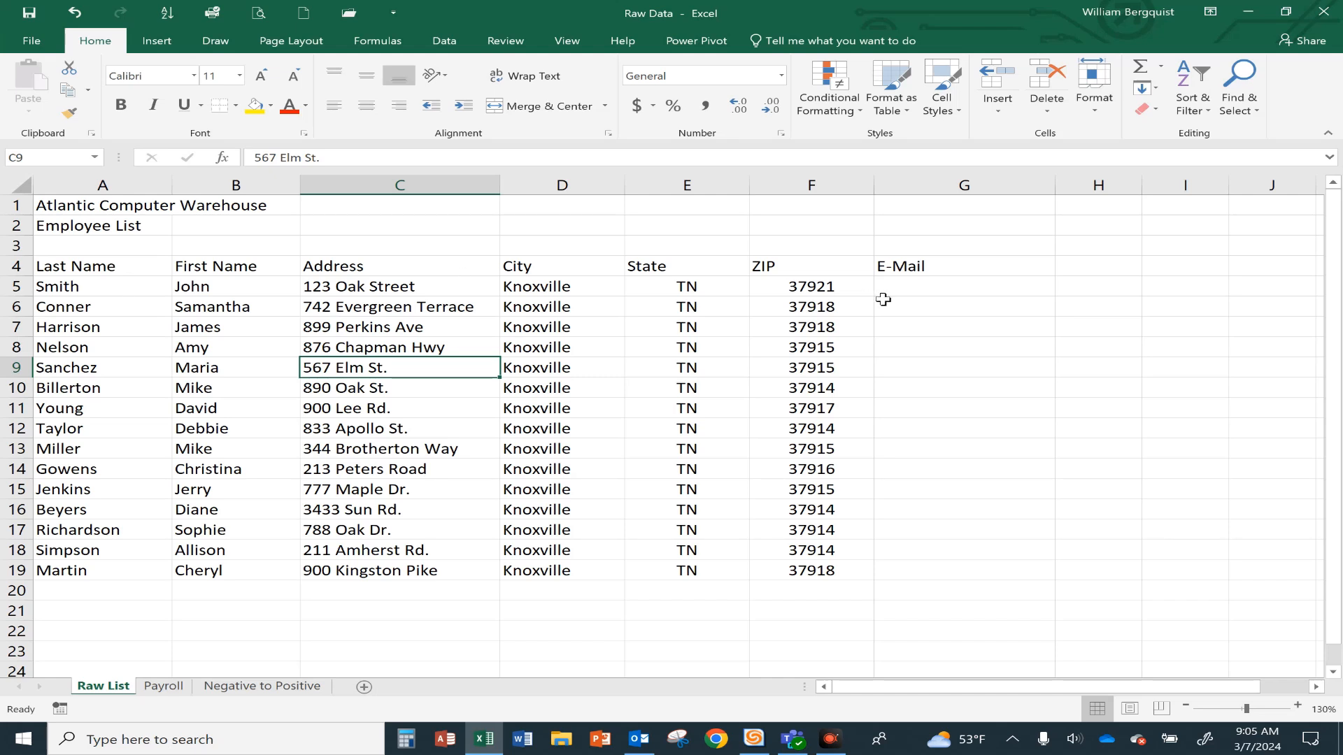
Step: Enter =LEFT(B5,1) in G5 to extract the first-name initial and fill it down the E-Mail column through row 19
left_click(908, 285)
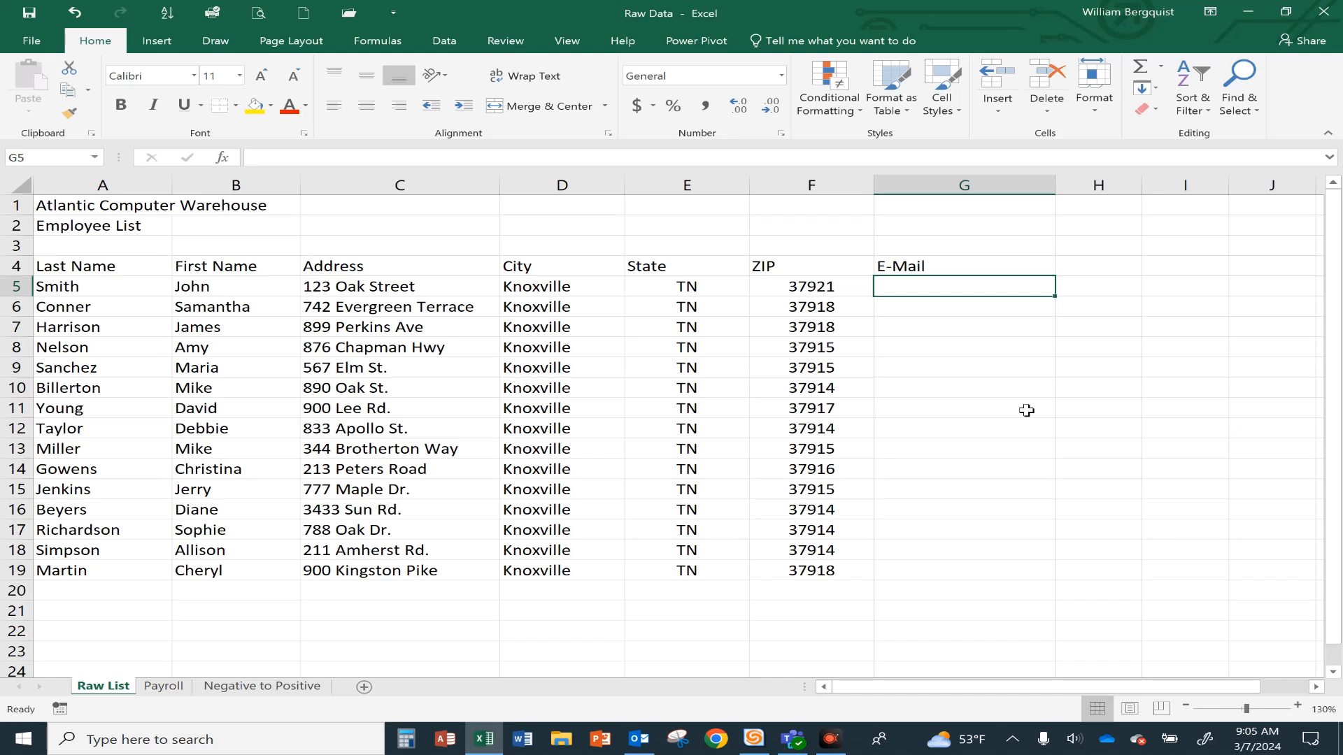
type("=left")
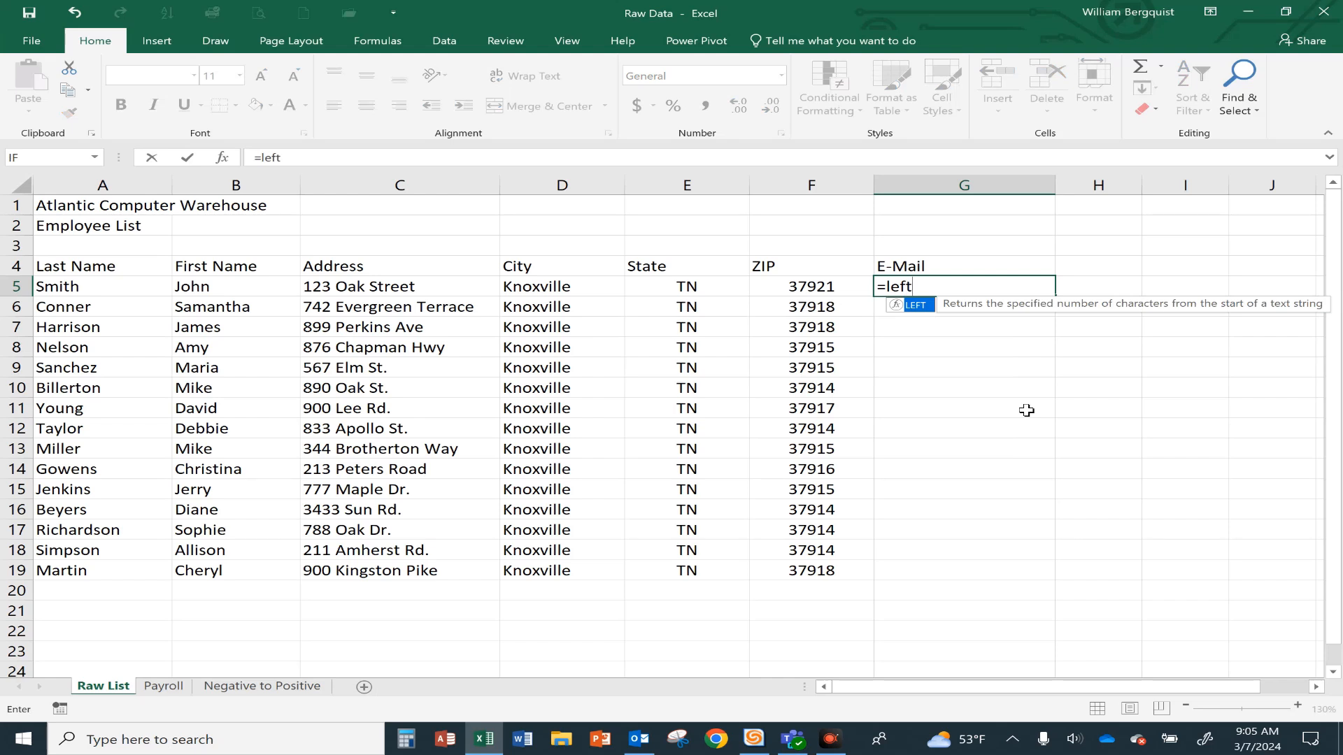
type("(")
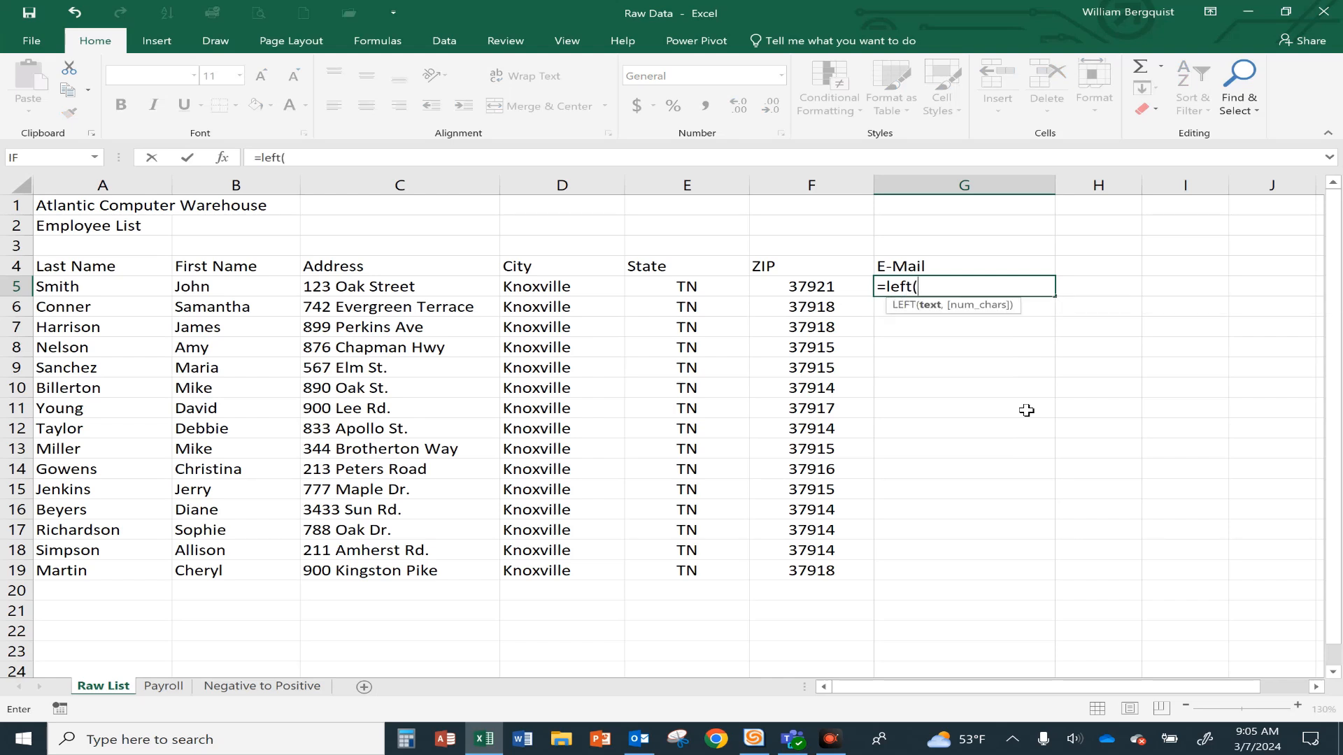
left_click(234, 285)
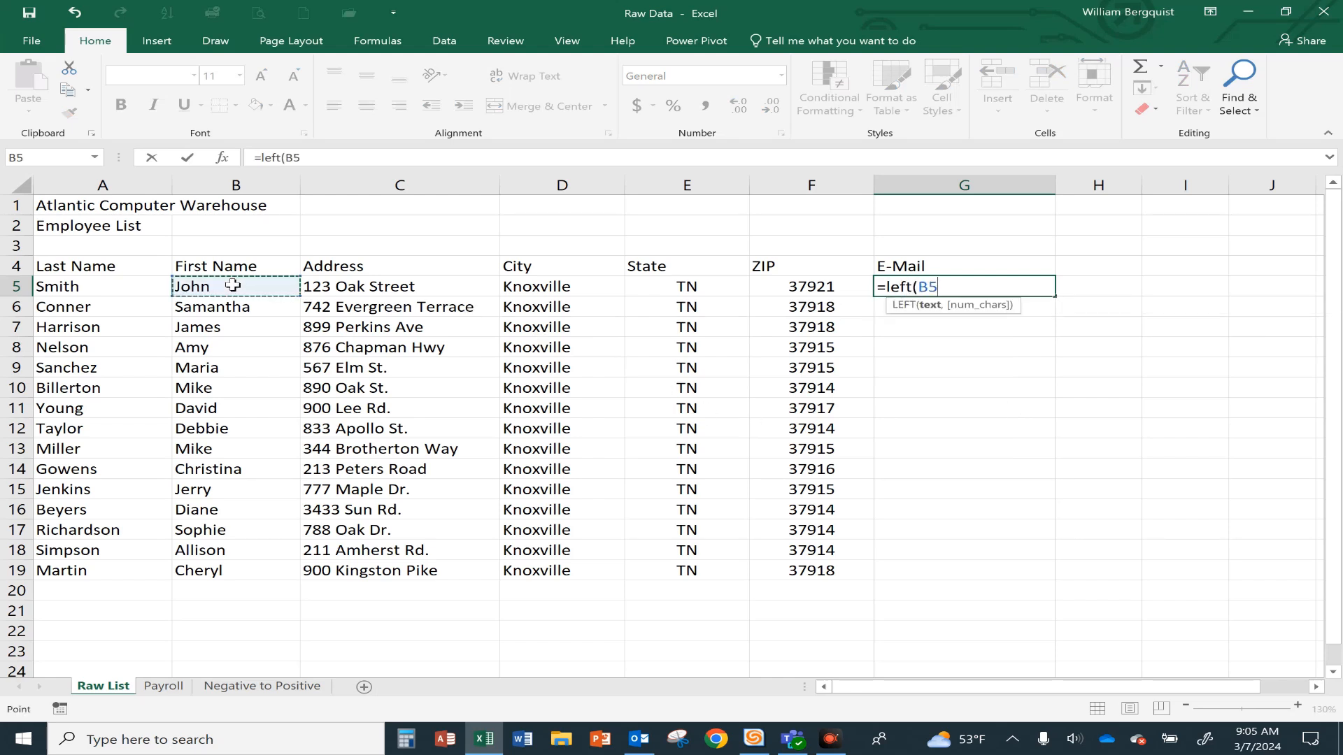
type(",1")
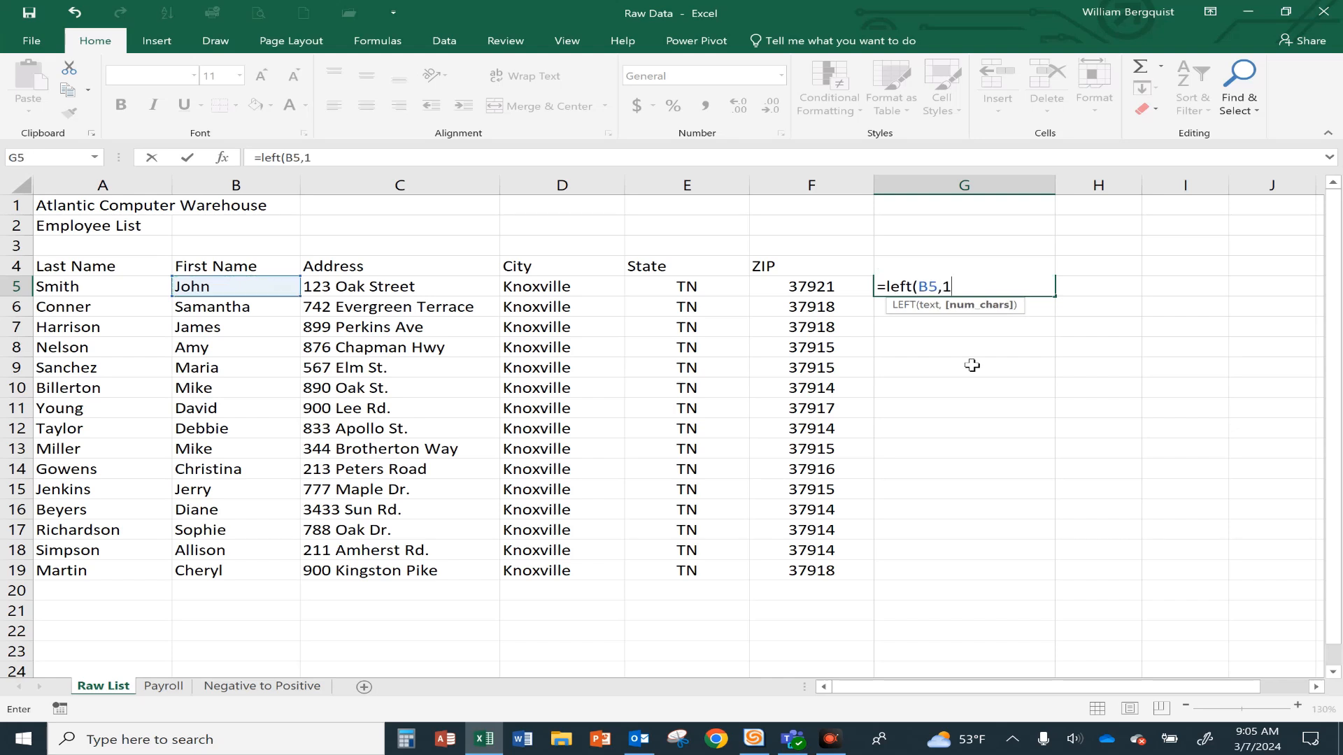
type(")")
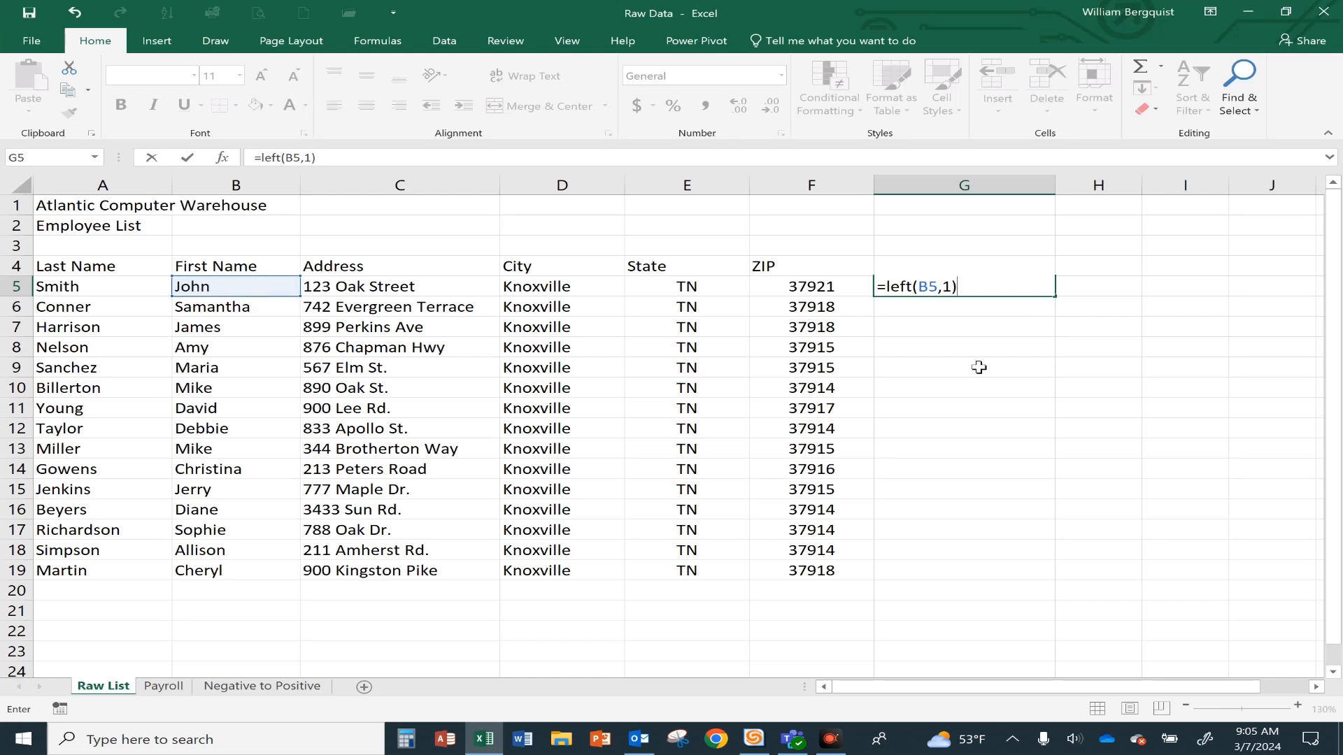
key("Return")
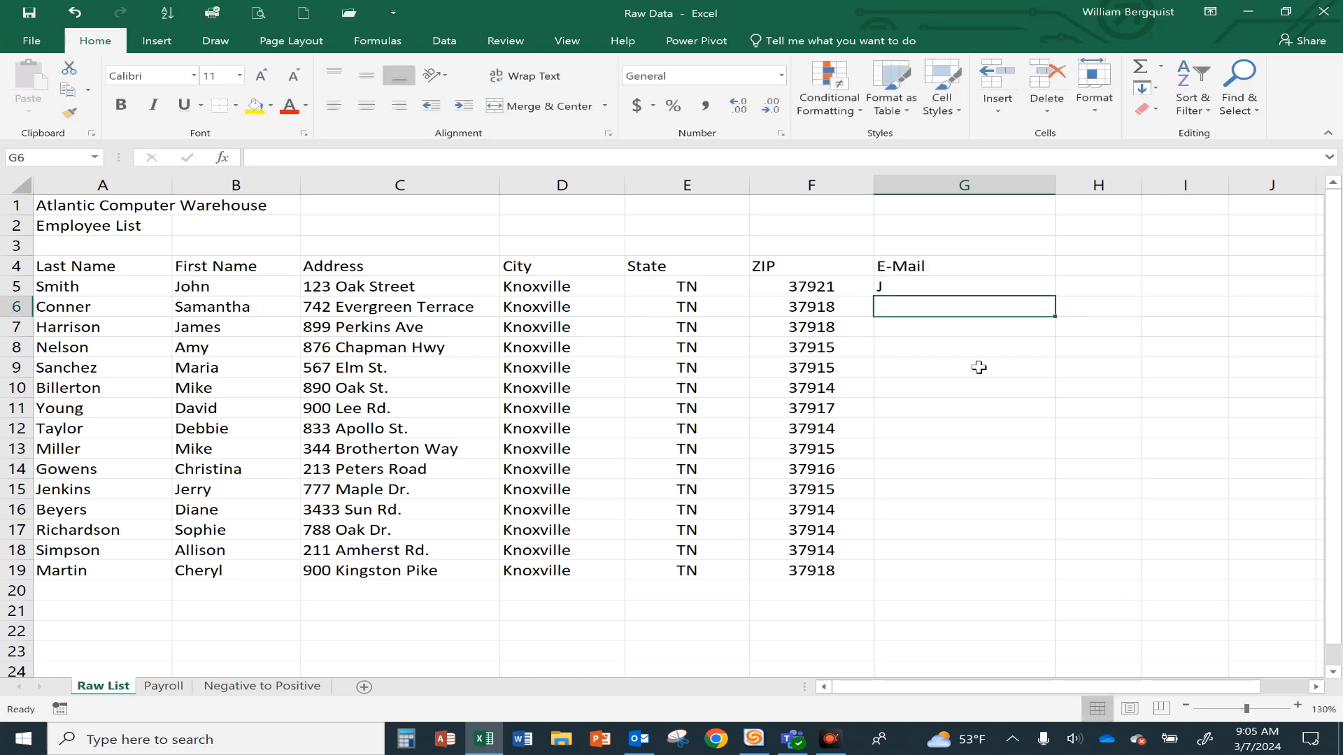
left_click(920, 288)
double_click(1054, 296)
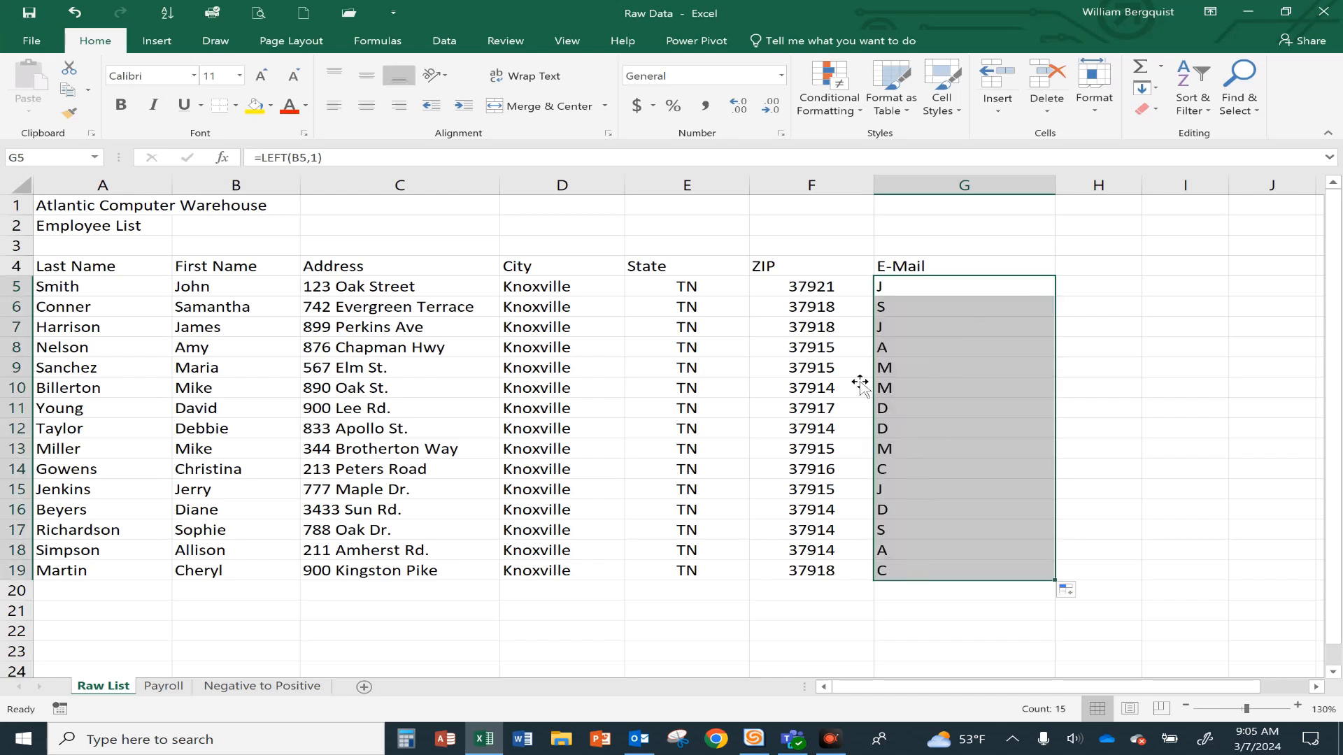
Step: Extend the formula in G5 to =LEFT(B5,1)&A5 so the initial is joined with the last name
double_click(919, 287)
left_click(991, 282)
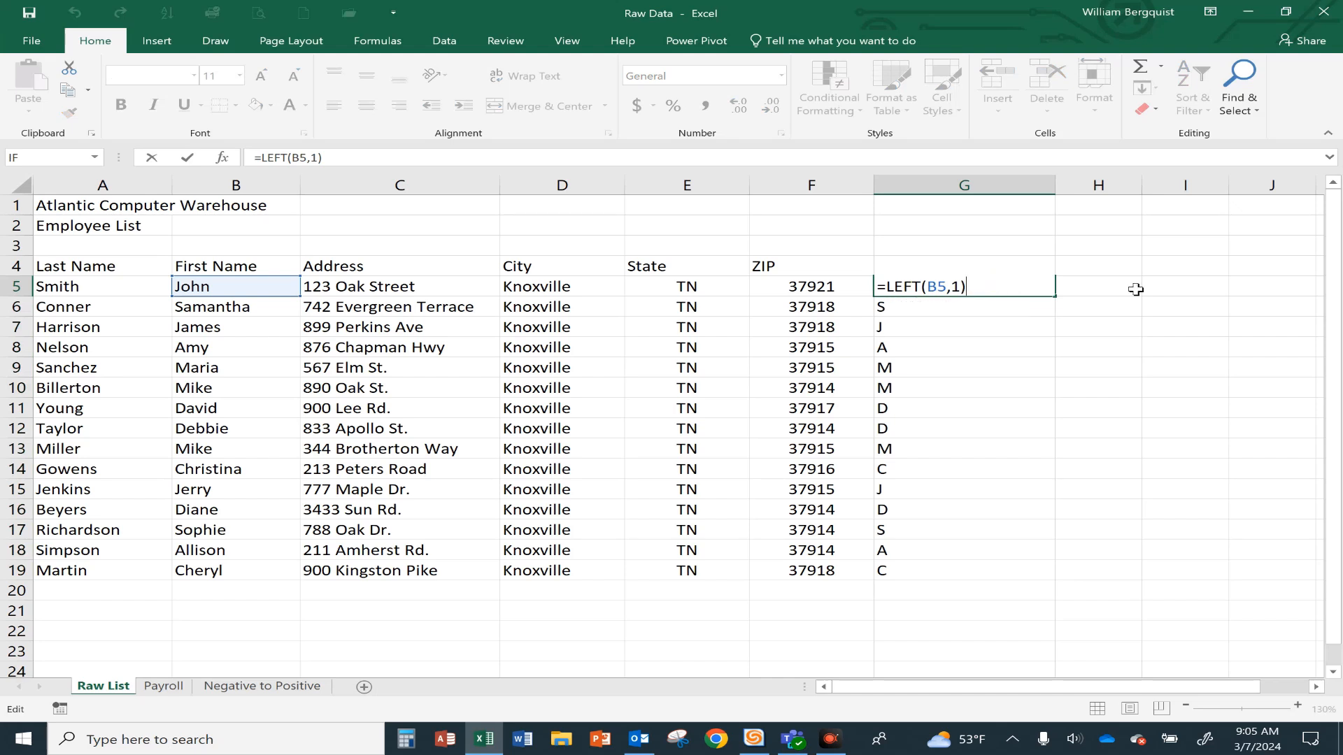
type("&")
left_click(108, 287)
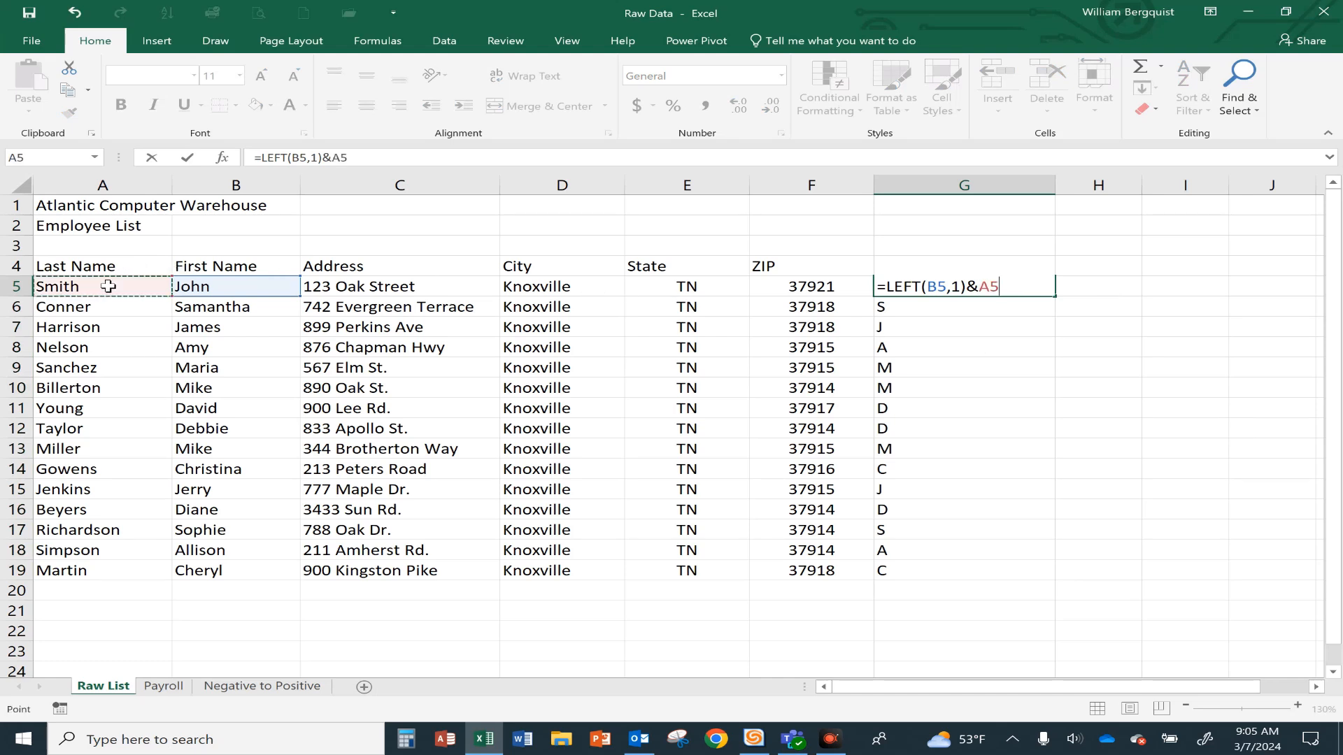
key("Return")
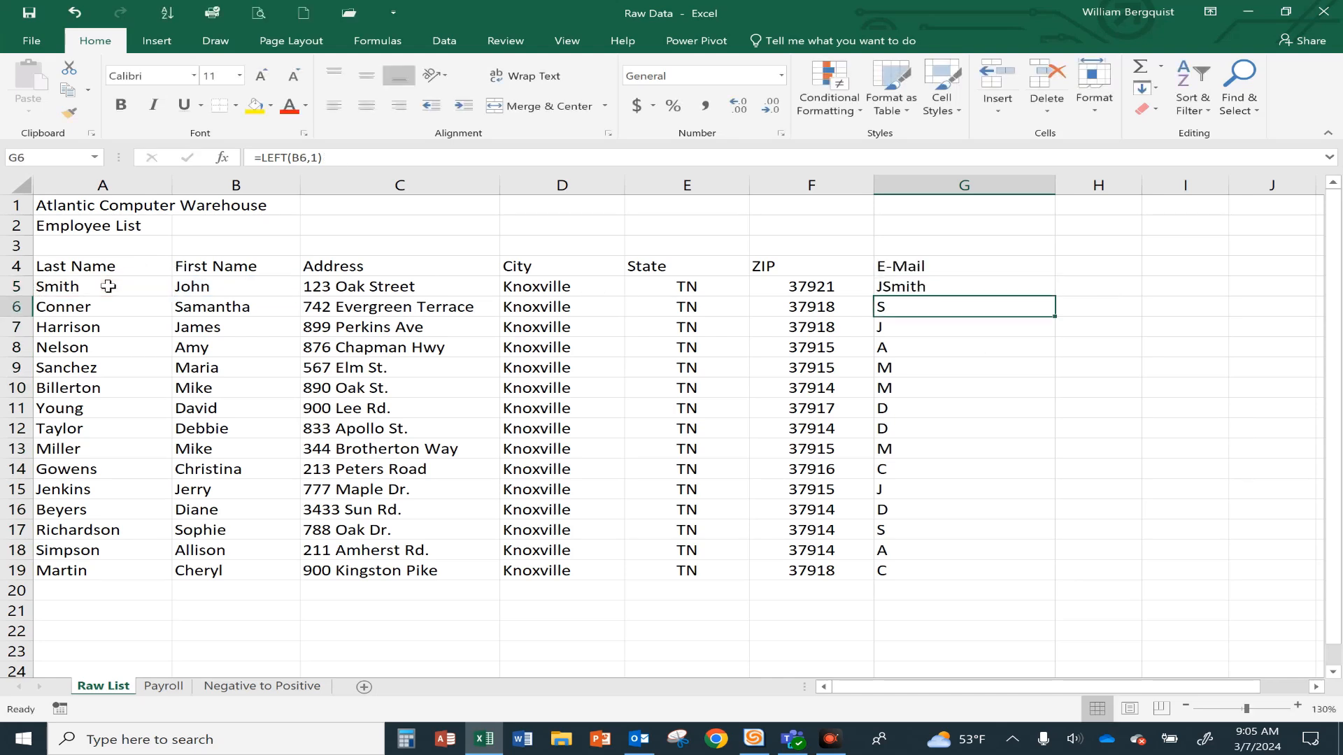
left_click(906, 285)
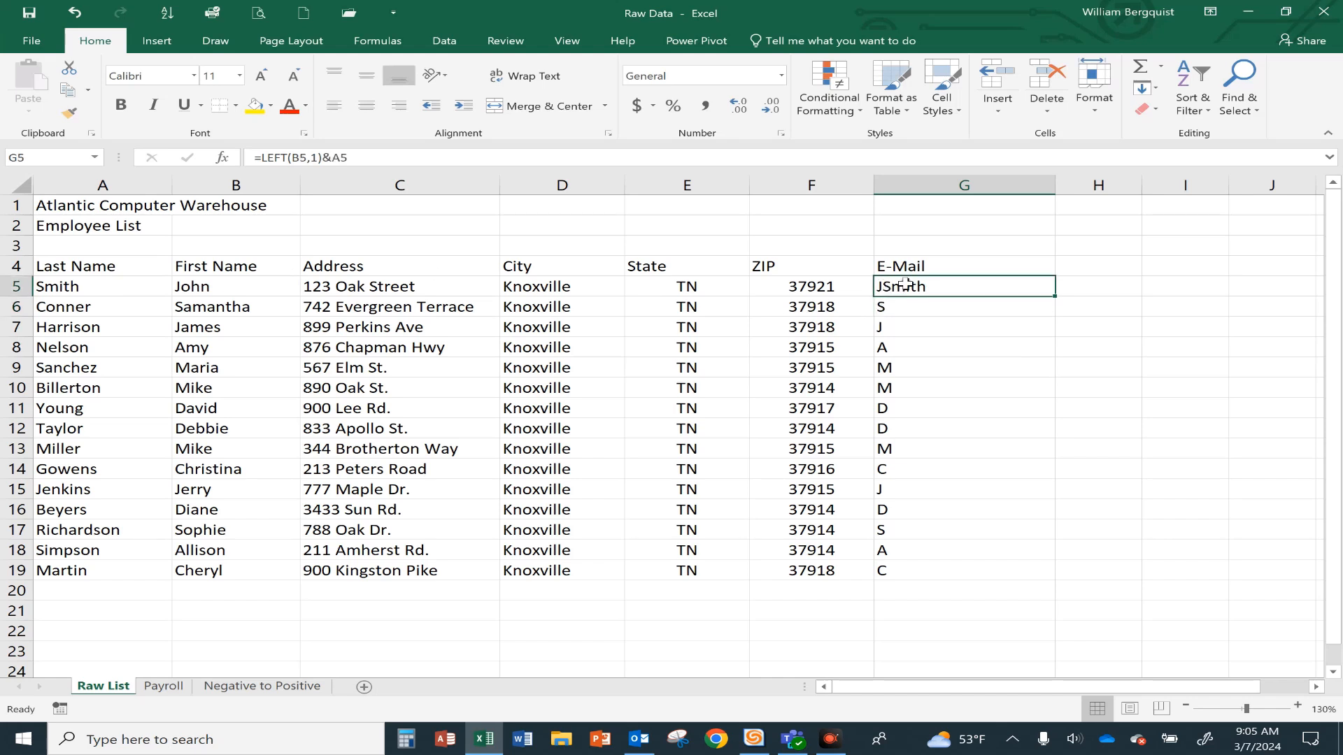
double_click(1055, 298)
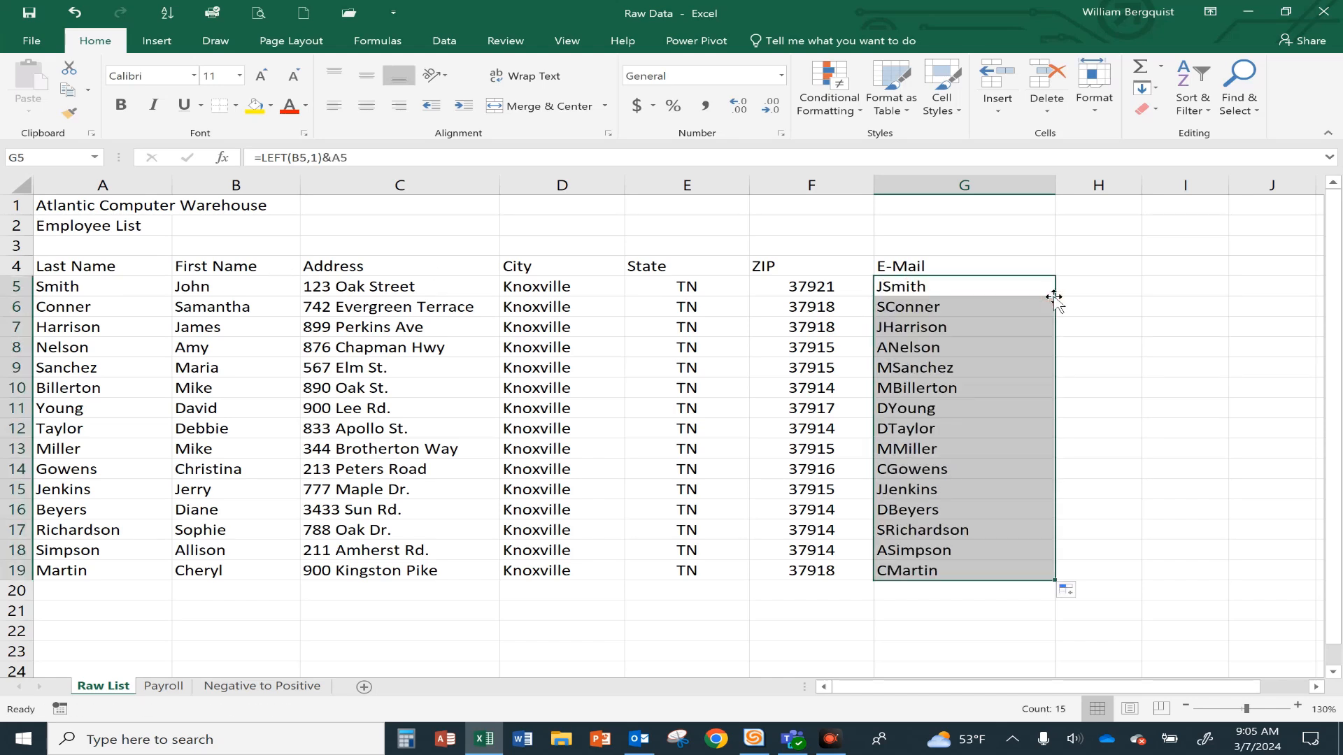
double_click(977, 288)
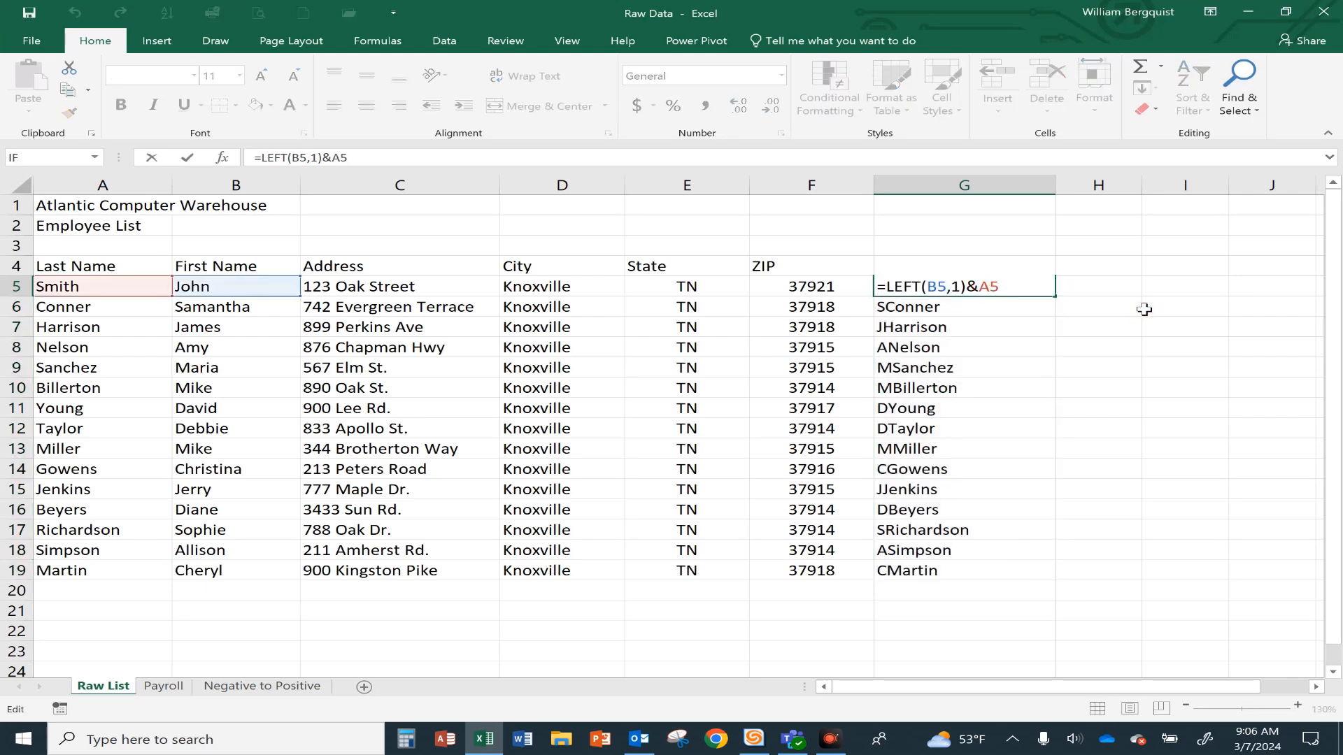
type("&\"@ACW")
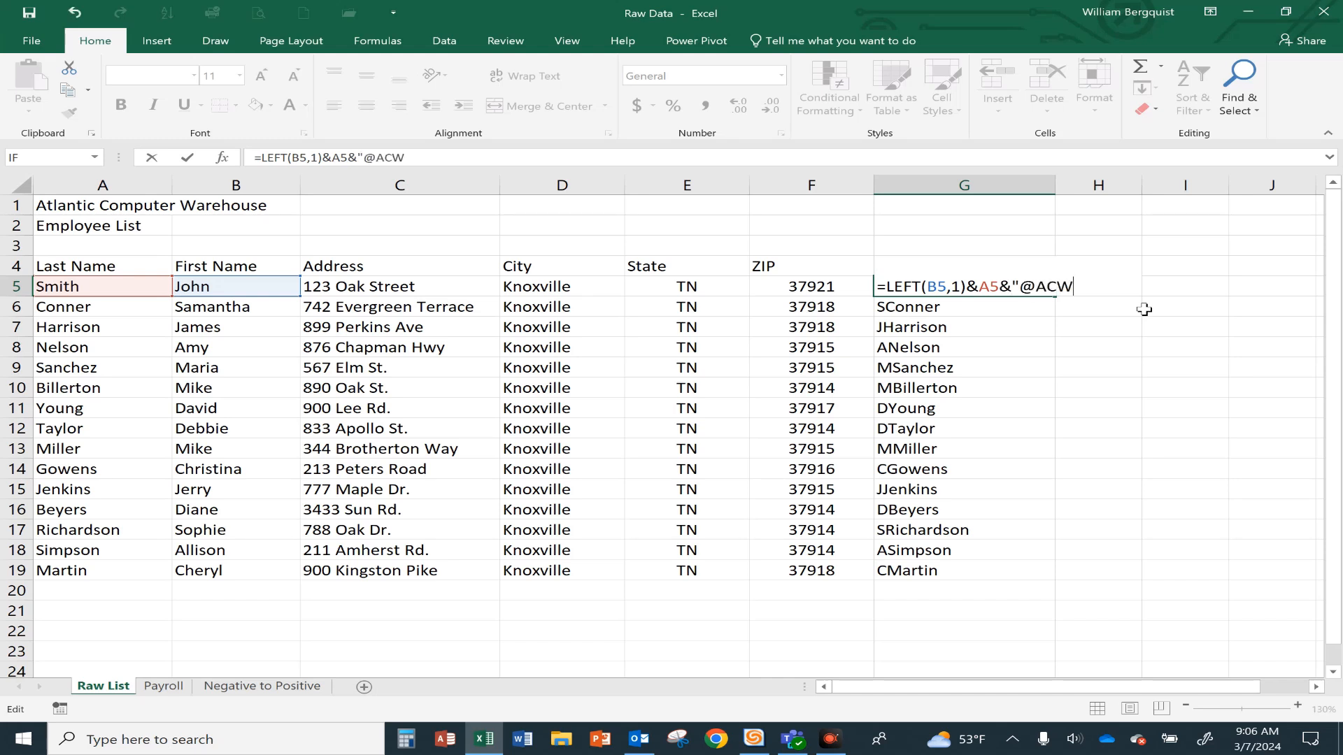
type(".COM")
key("BackSpace")
key("BackSpace")
key("BackSpace")
type("com")
key("BackSpace")
key("BackSpace")
key("BackSpace")
key("BackSpace")
key("BackSpace")
key("BackSpace")
key("BackSpace")
type("acw.com\"")
key("Return")
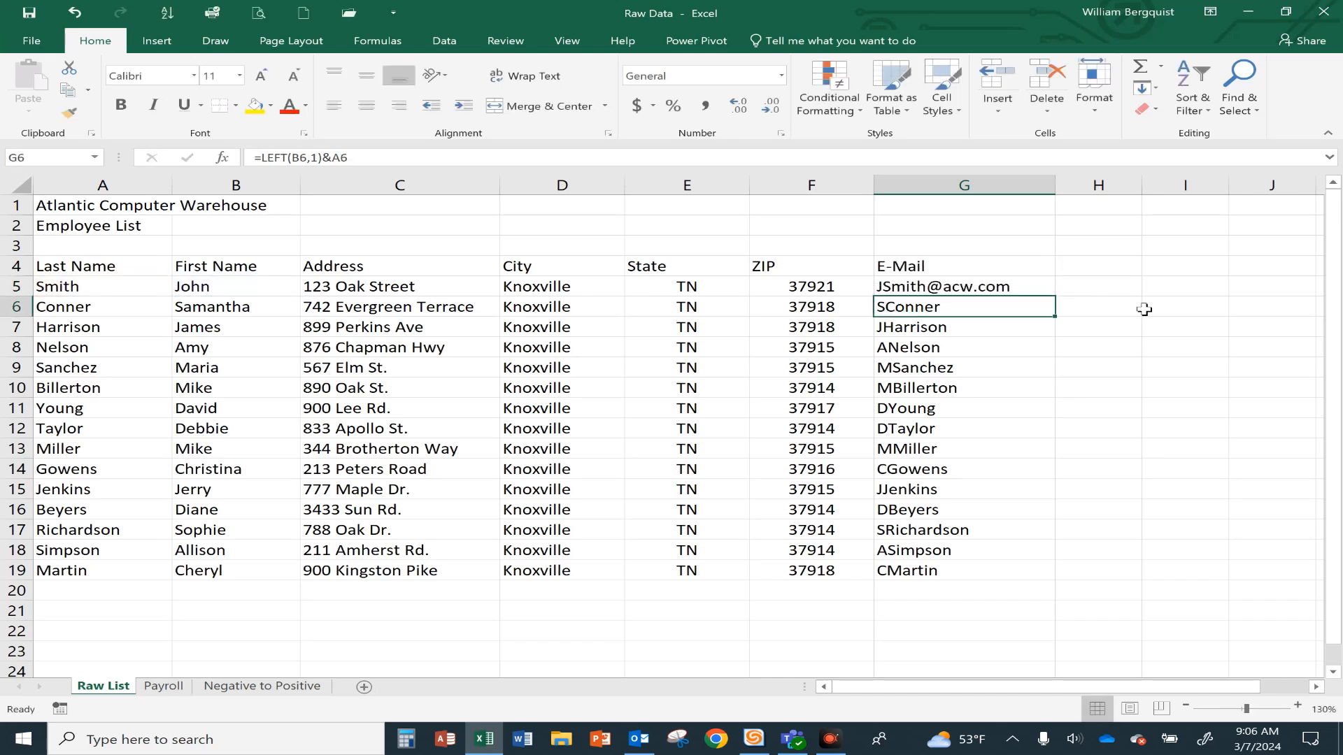
Step: Fill the G5 e-mail formula down through G19 and widen column G slightly to fit the longest address
key("Up")
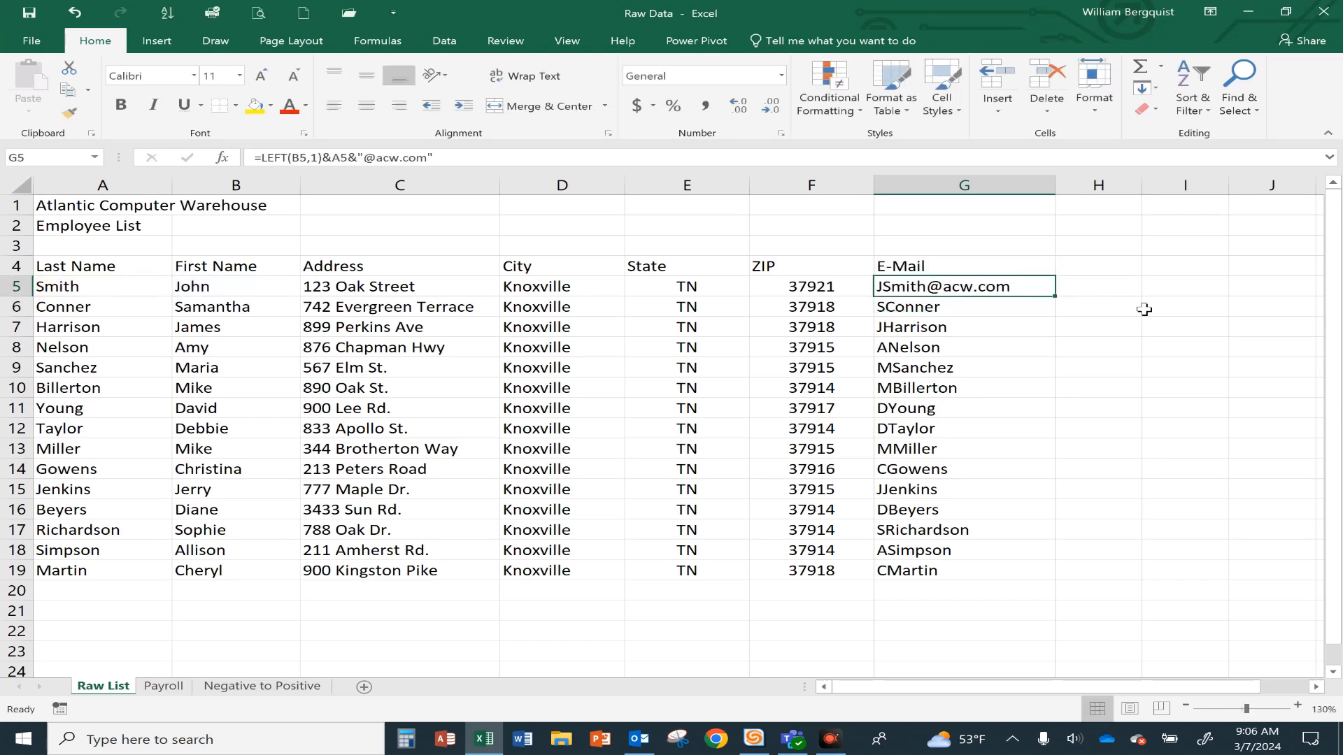
double_click(1055, 297)
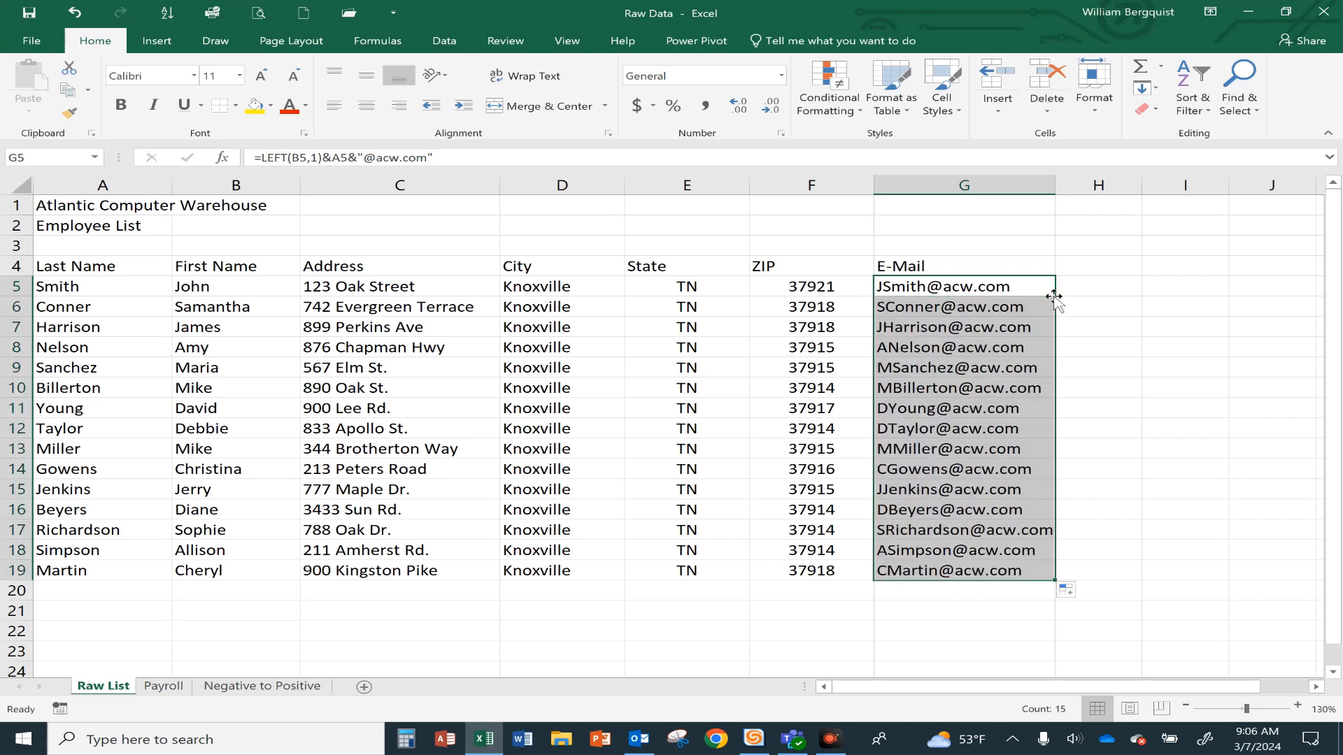
left_click_drag(1055, 191, 1073, 190)
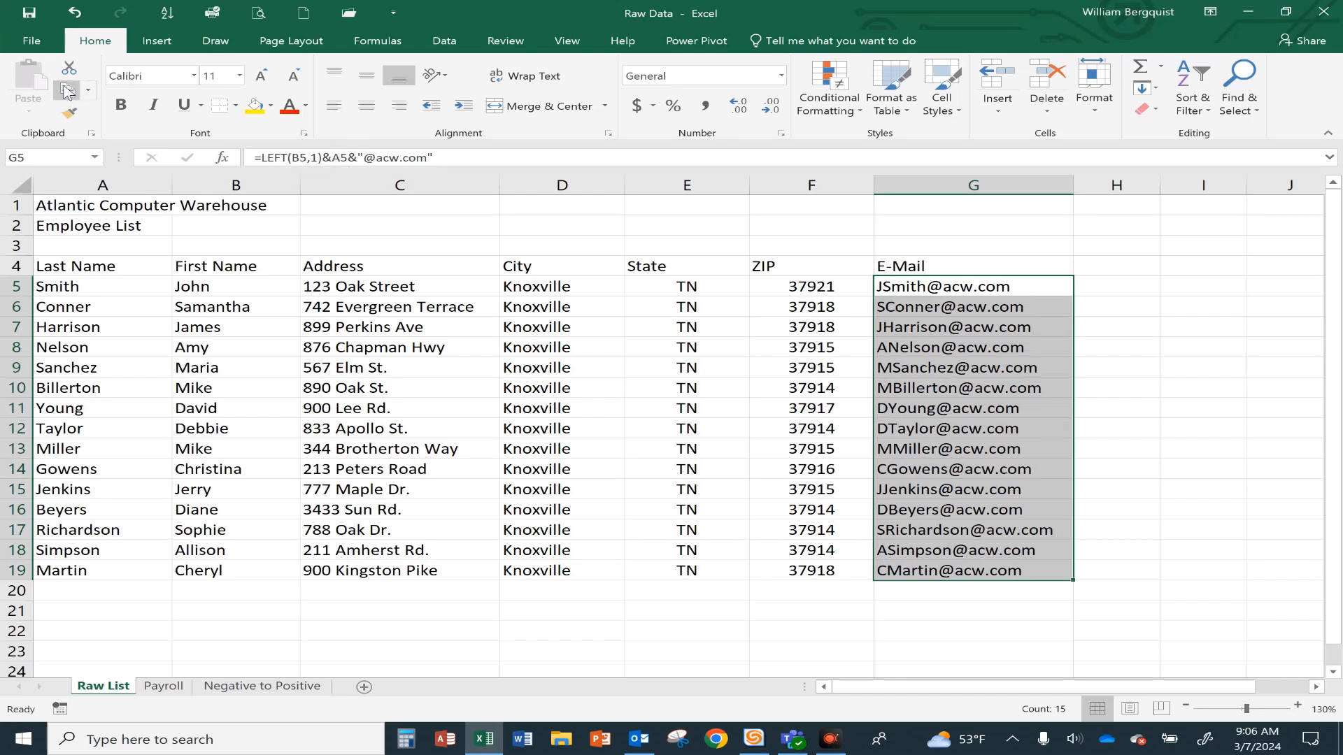
Step: Replace the e-mail formulas in G5:G19 with their values by copying the range and pasting values over it
left_click(68, 89)
left_click(27, 113)
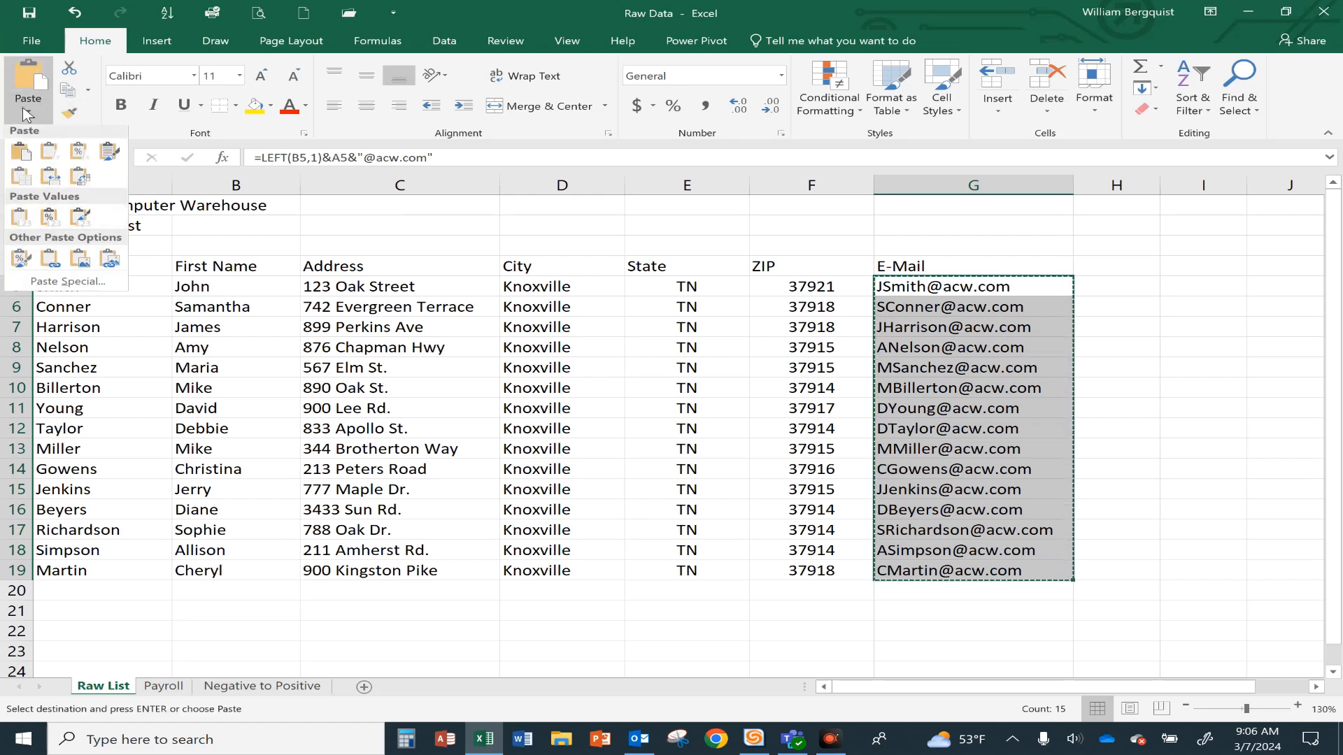
left_click(16, 224)
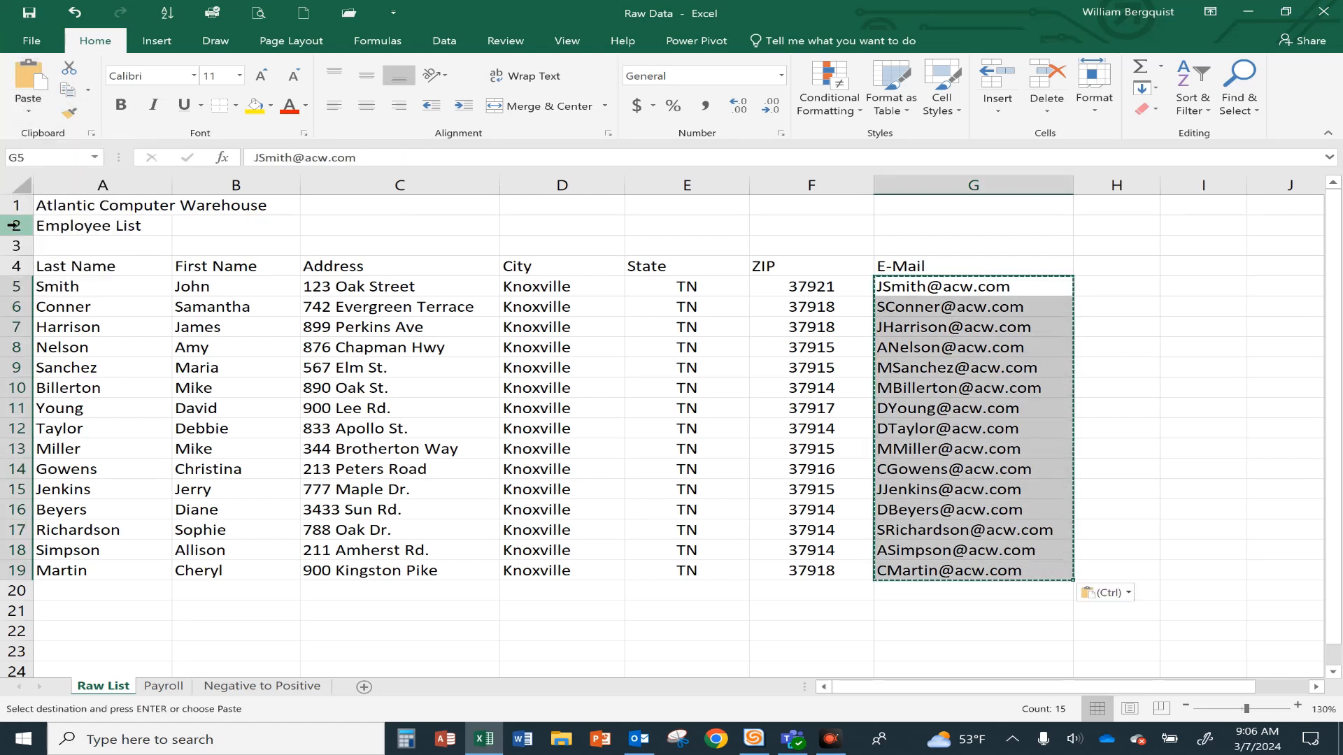
key("Escape")
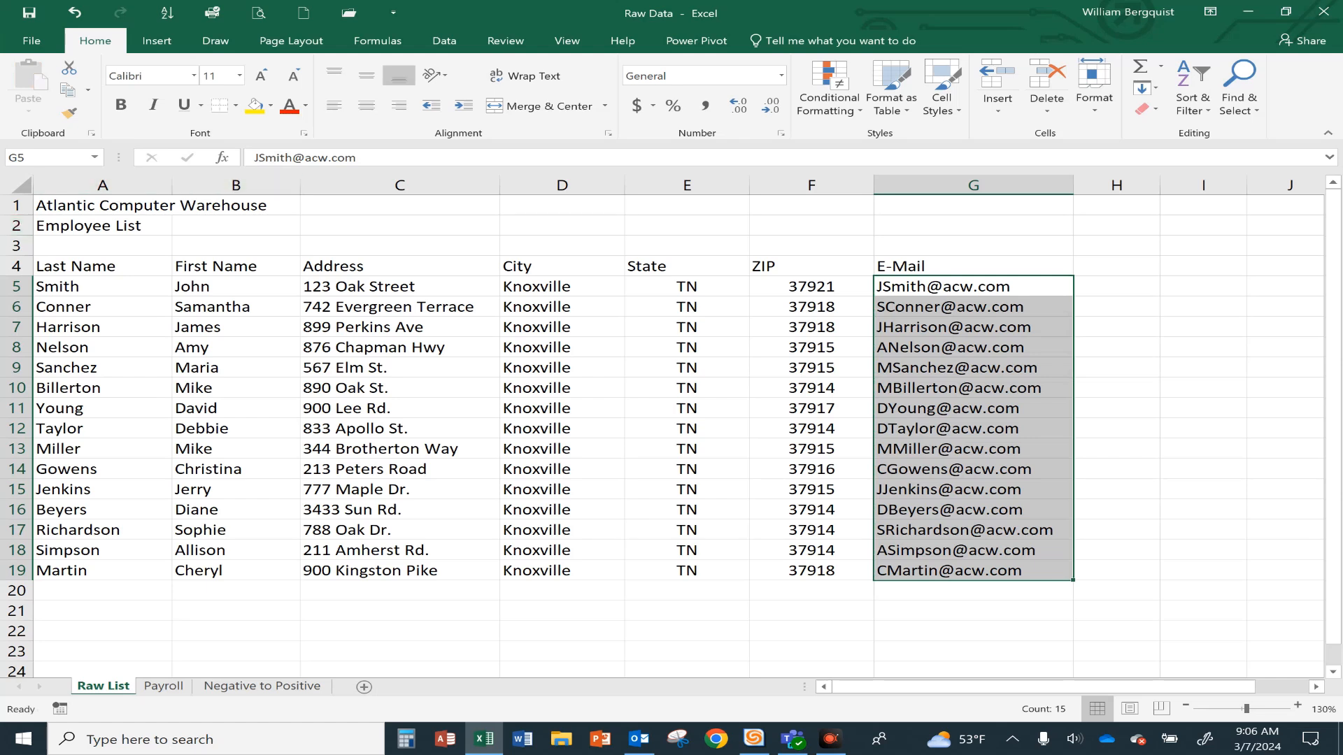
left_click(951, 326)
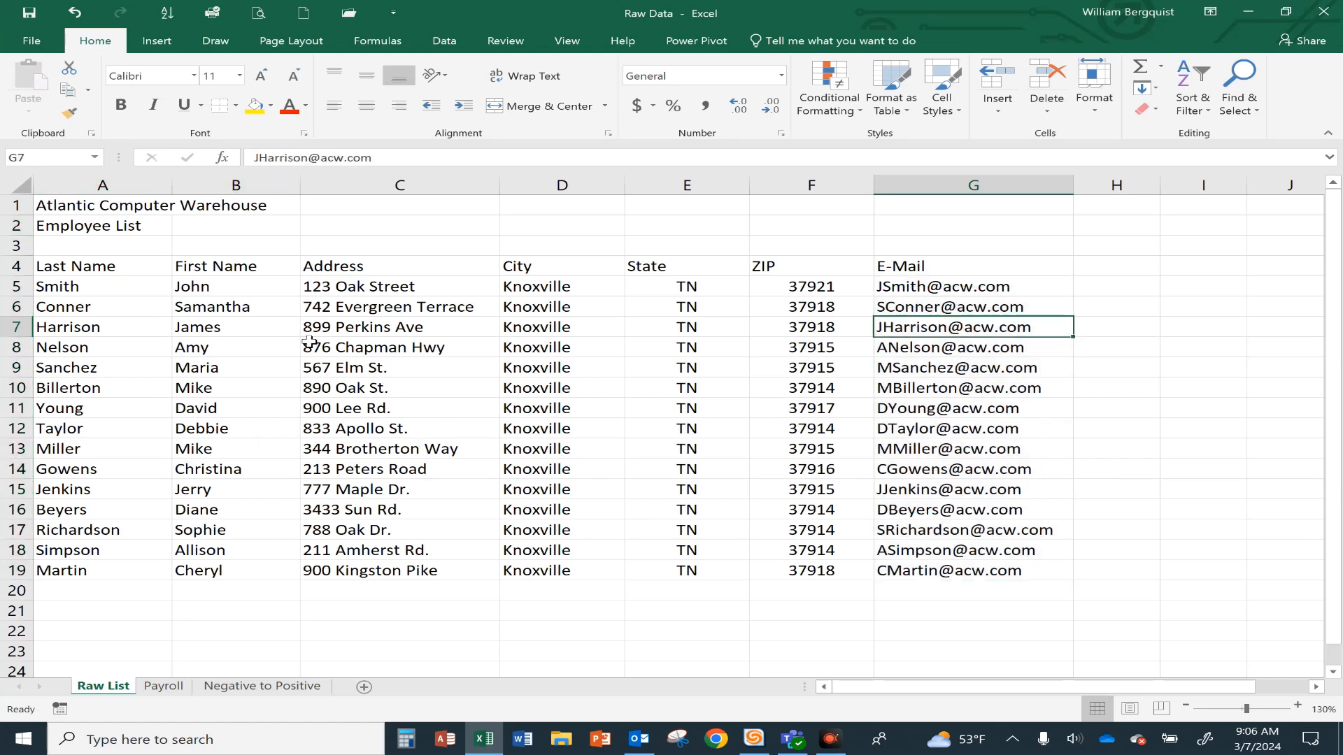
Step: Sort the employee list by last name from A to Z
left_click(57, 291)
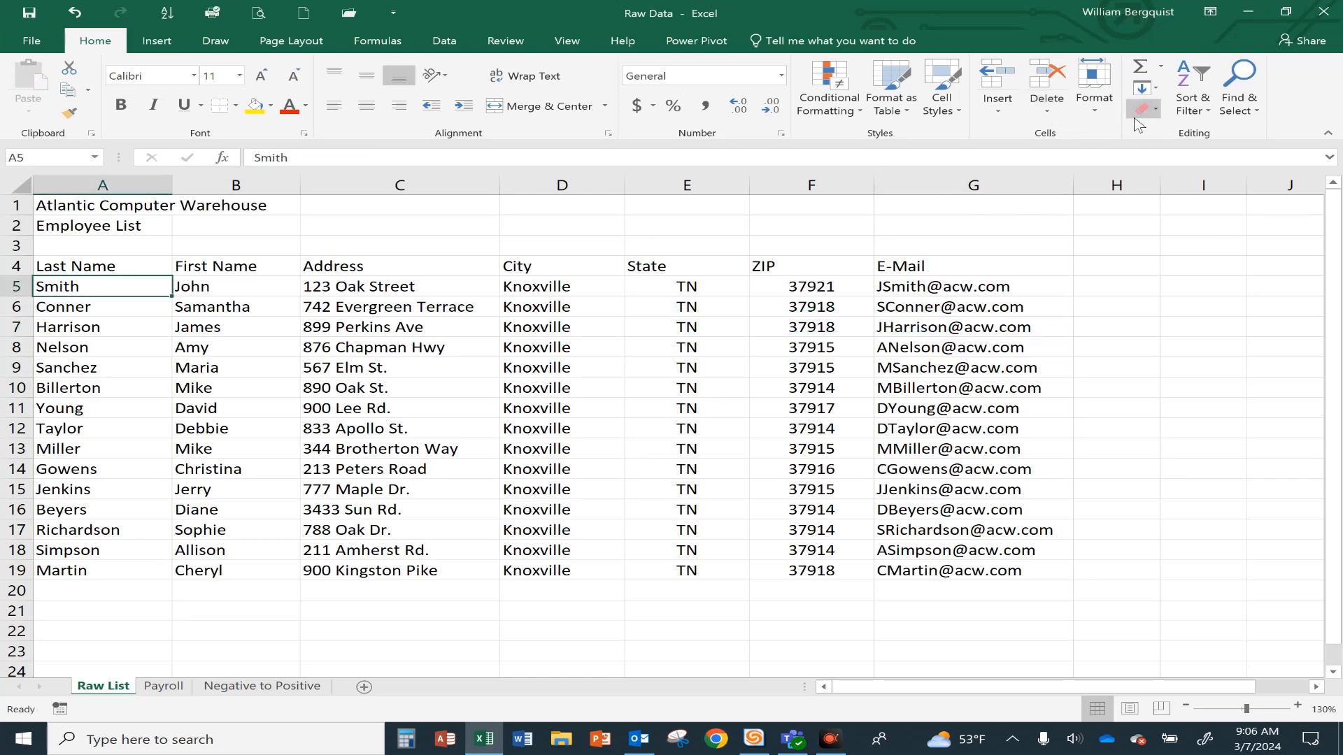
left_click(1187, 112)
left_click(1221, 139)
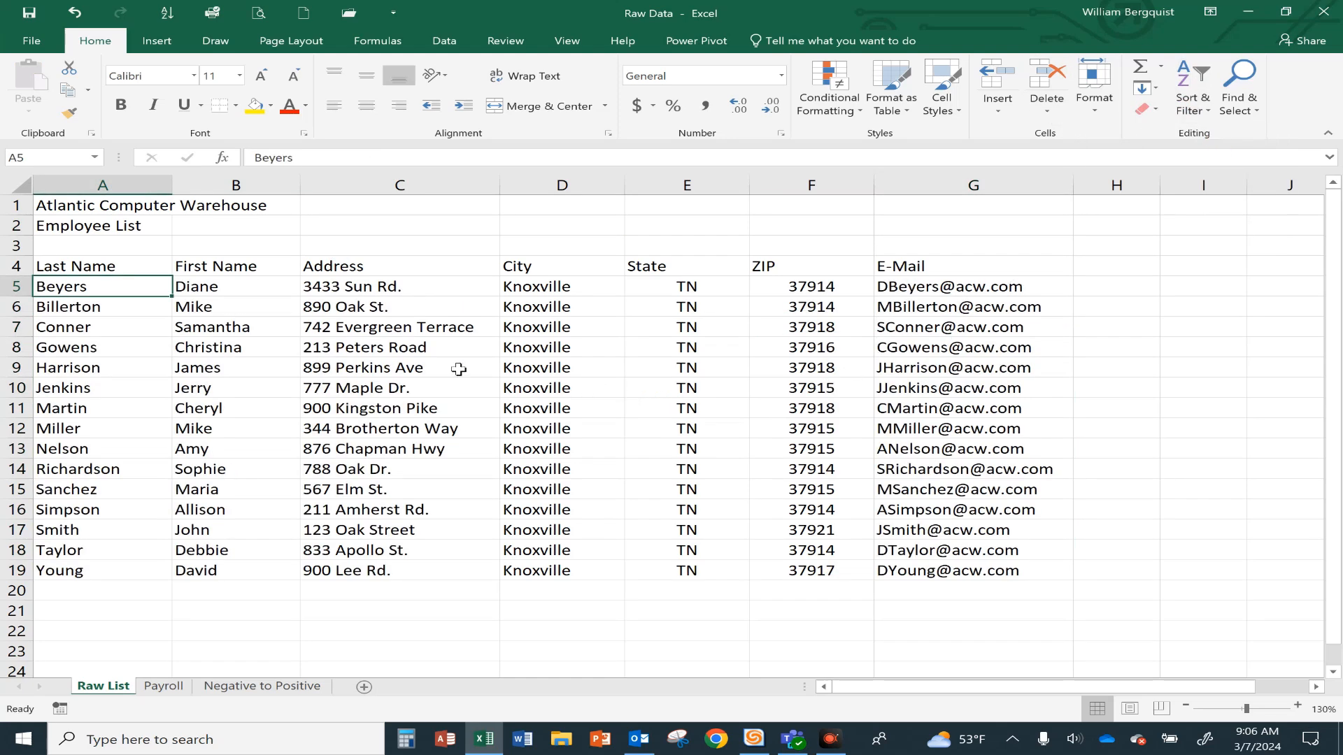
Step: Sort the employee list by first name from Z to A
left_click(246, 288)
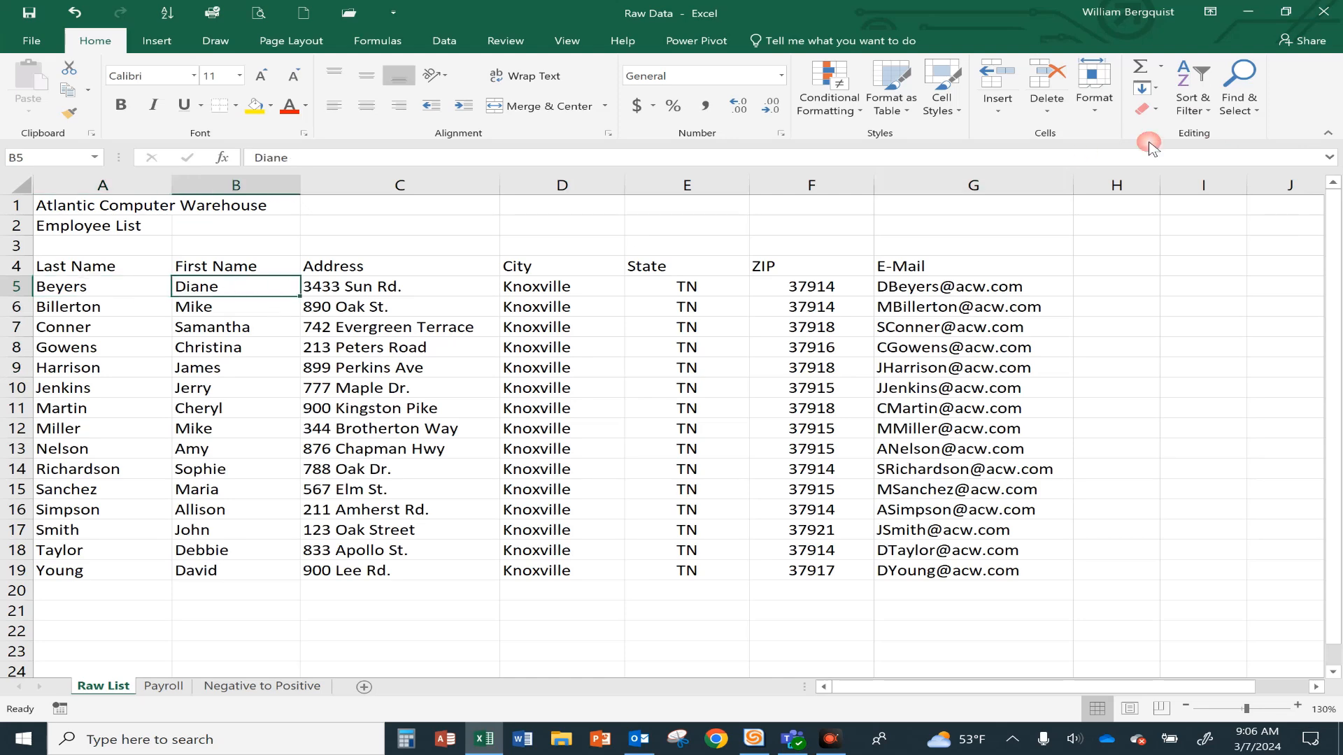
left_click(1210, 105)
left_click(1224, 156)
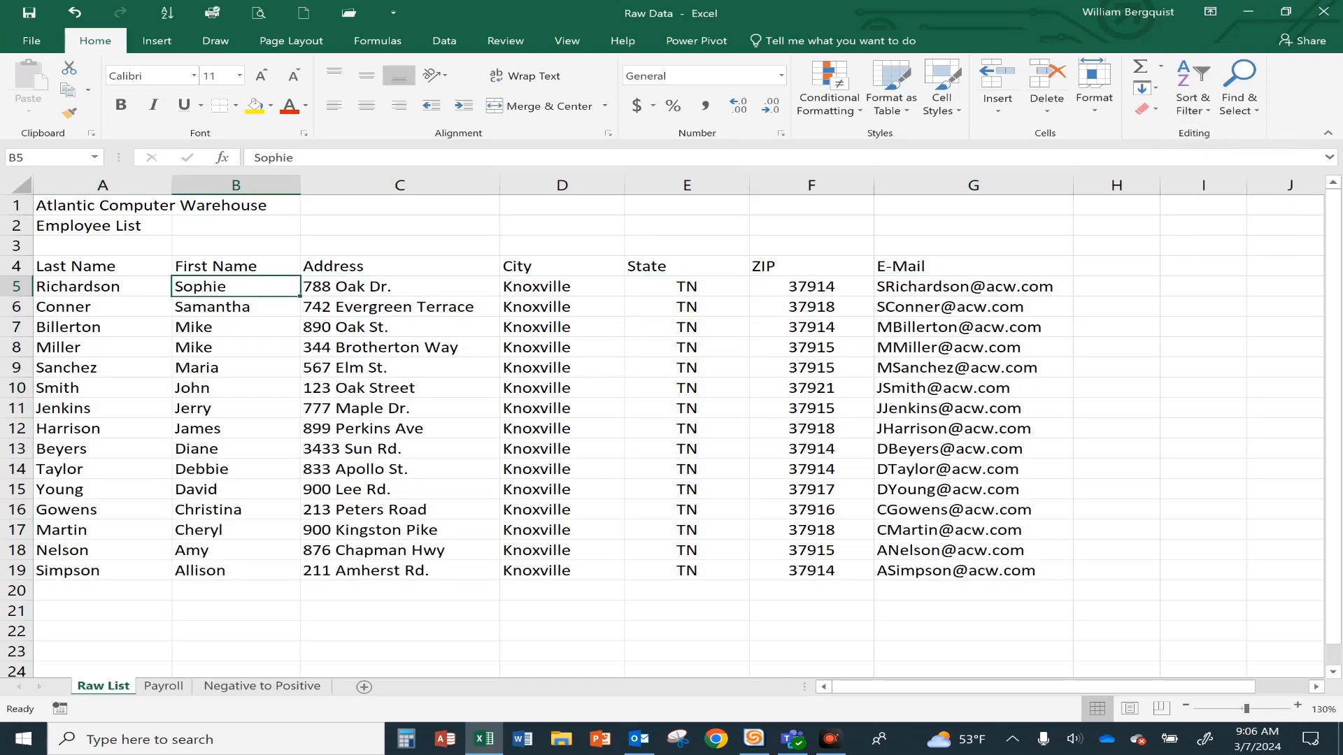
left_click(202, 529)
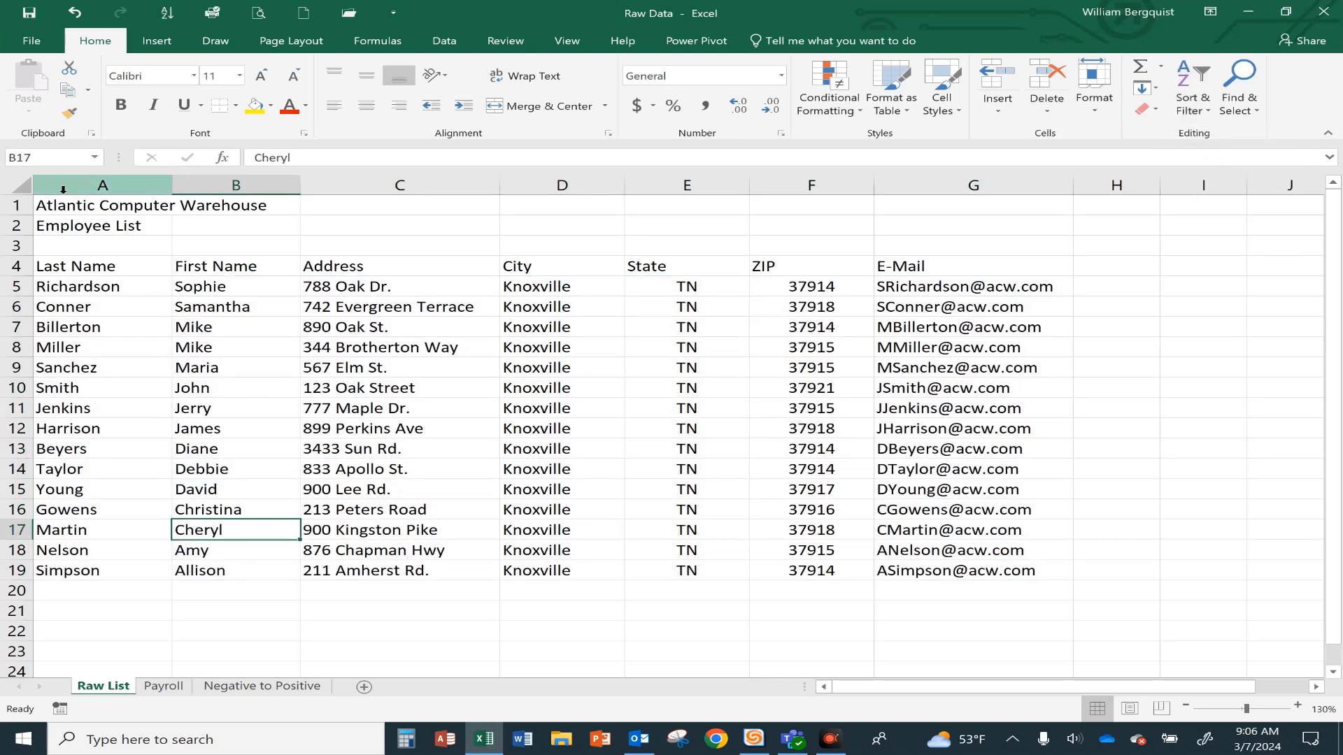
Step: Set the title in A1 to font size 18 and give its cell a light blue fill
left_click_drag(54, 205, 46, 223)
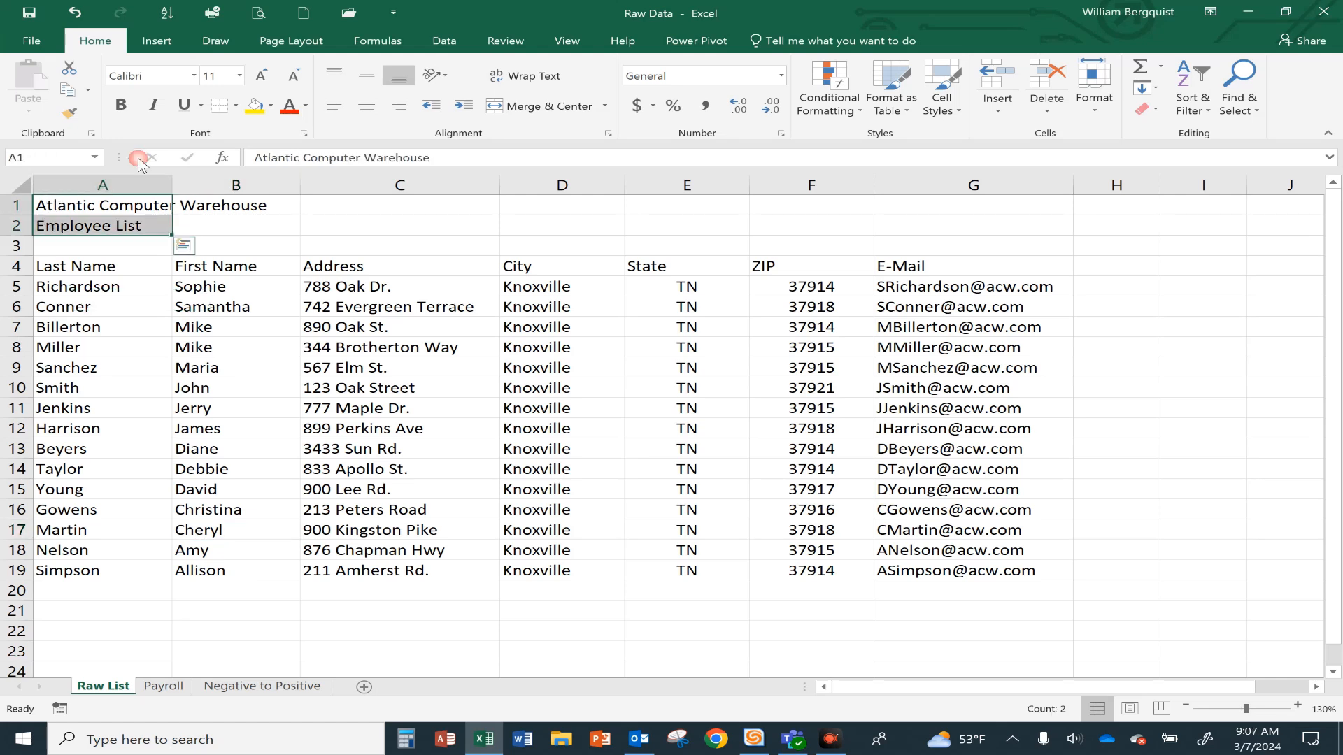
left_click(74, 205)
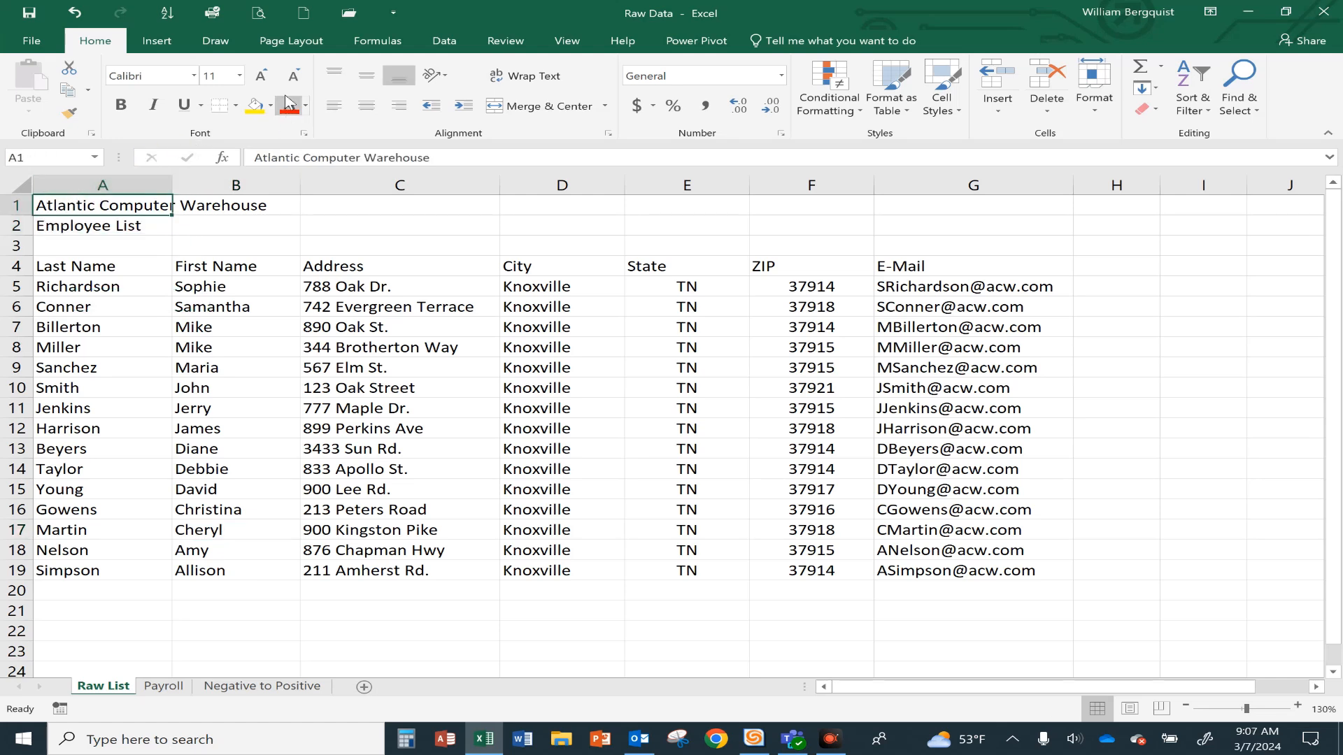
left_click(243, 76)
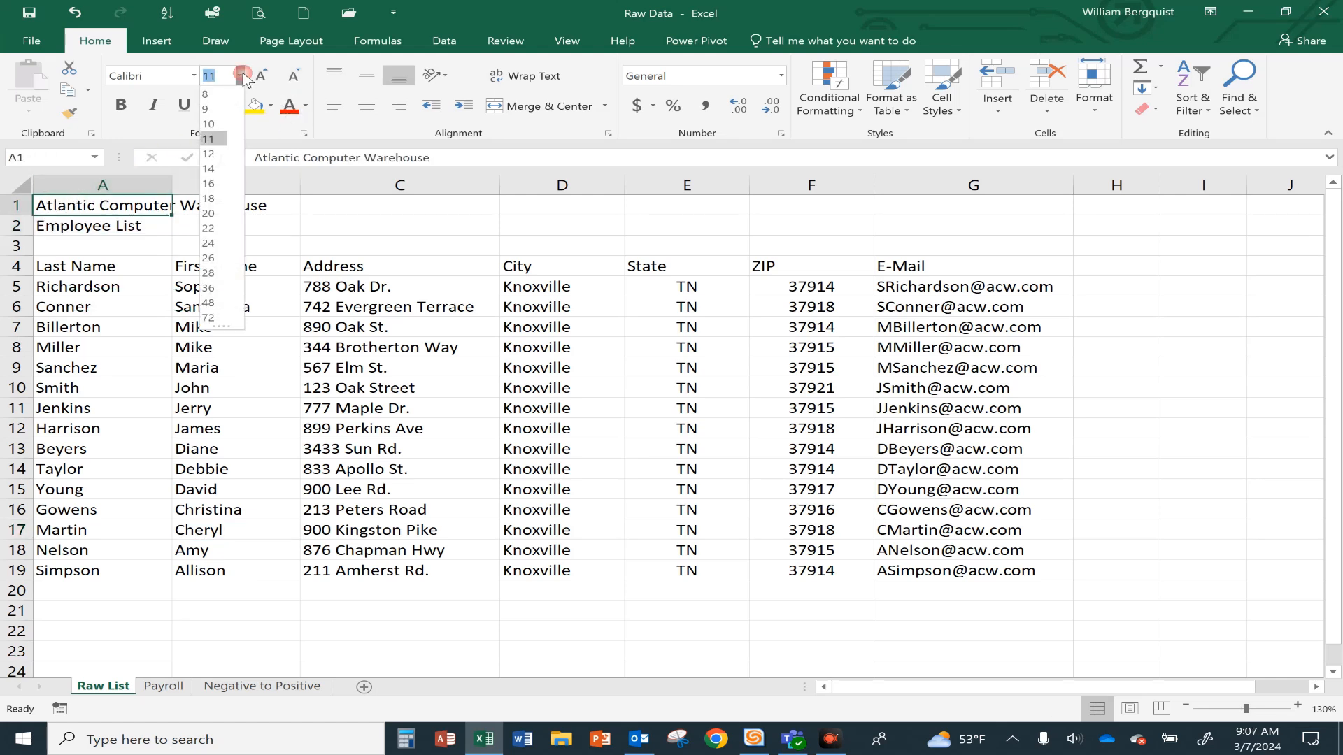
left_click(211, 198)
left_click(271, 106)
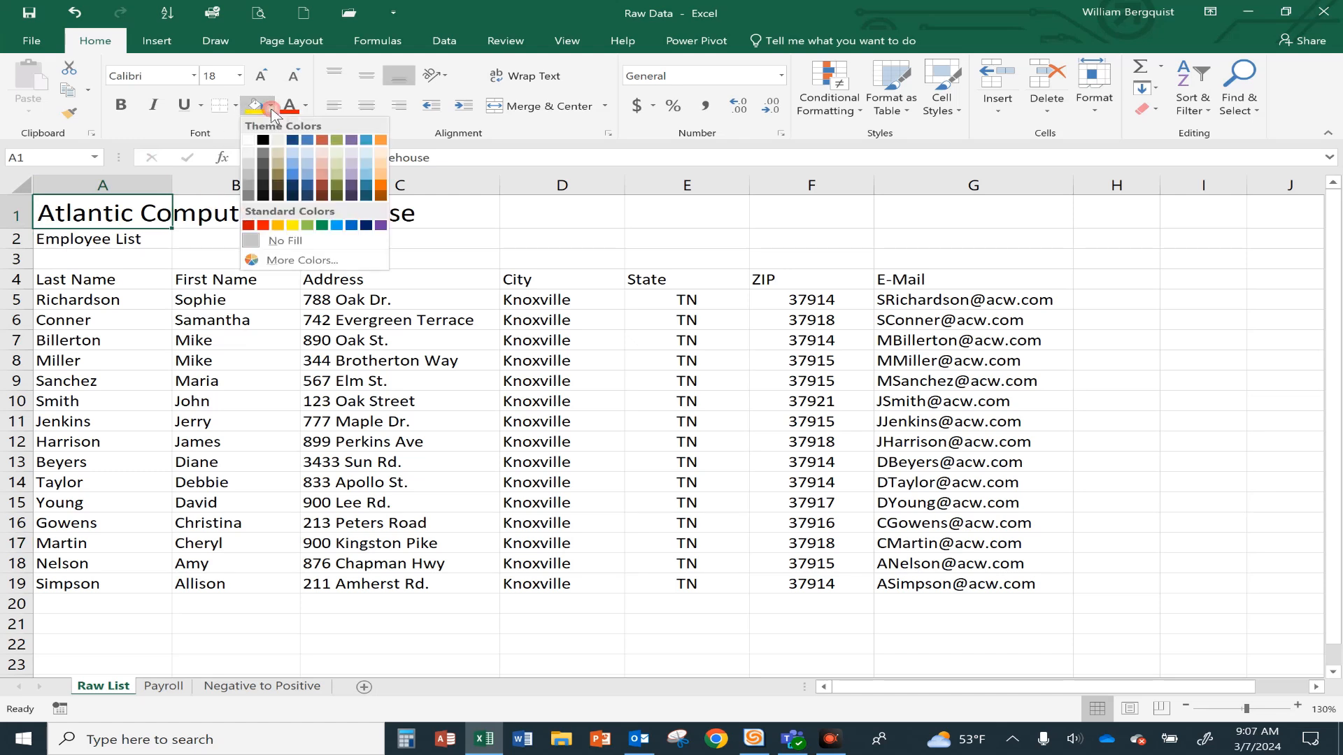
left_click(366, 162)
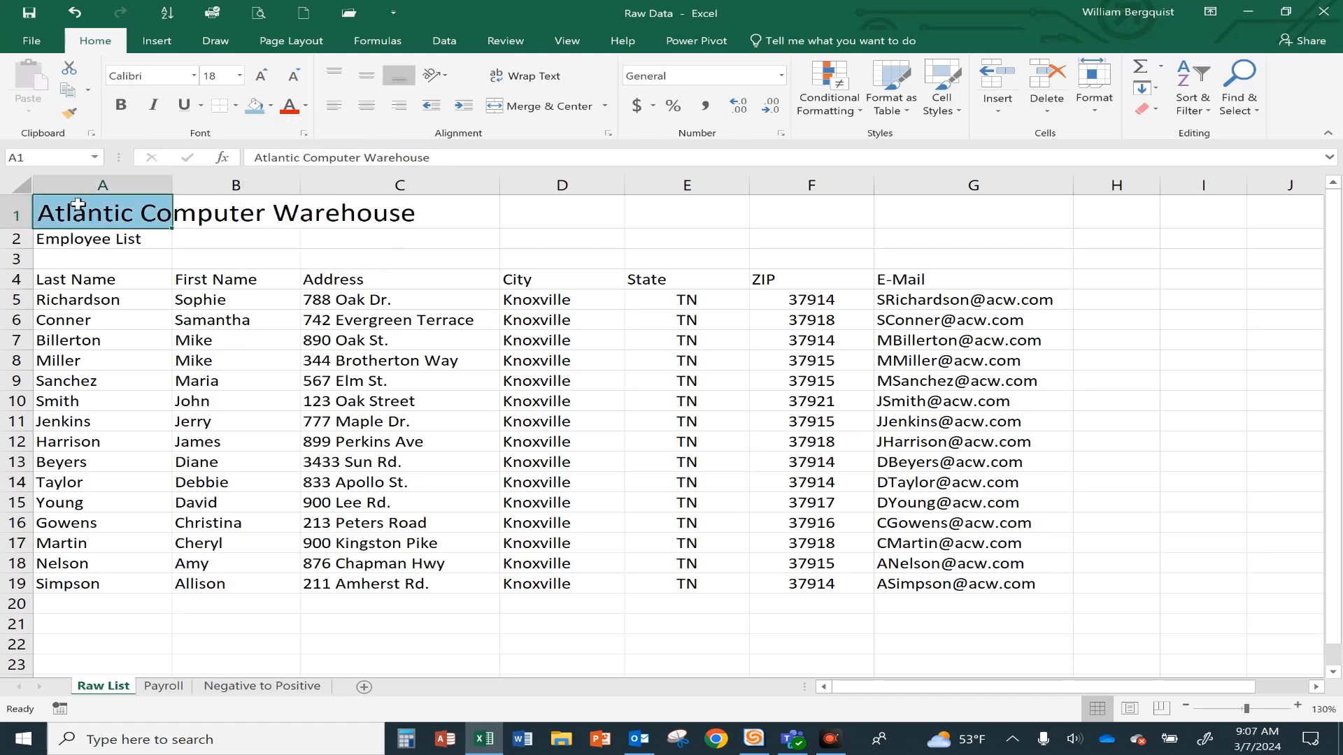
Step: Merge and center the title across A1:G1 and the Employee List subtitle across A2:G2
left_click_drag(83, 206, 914, 222)
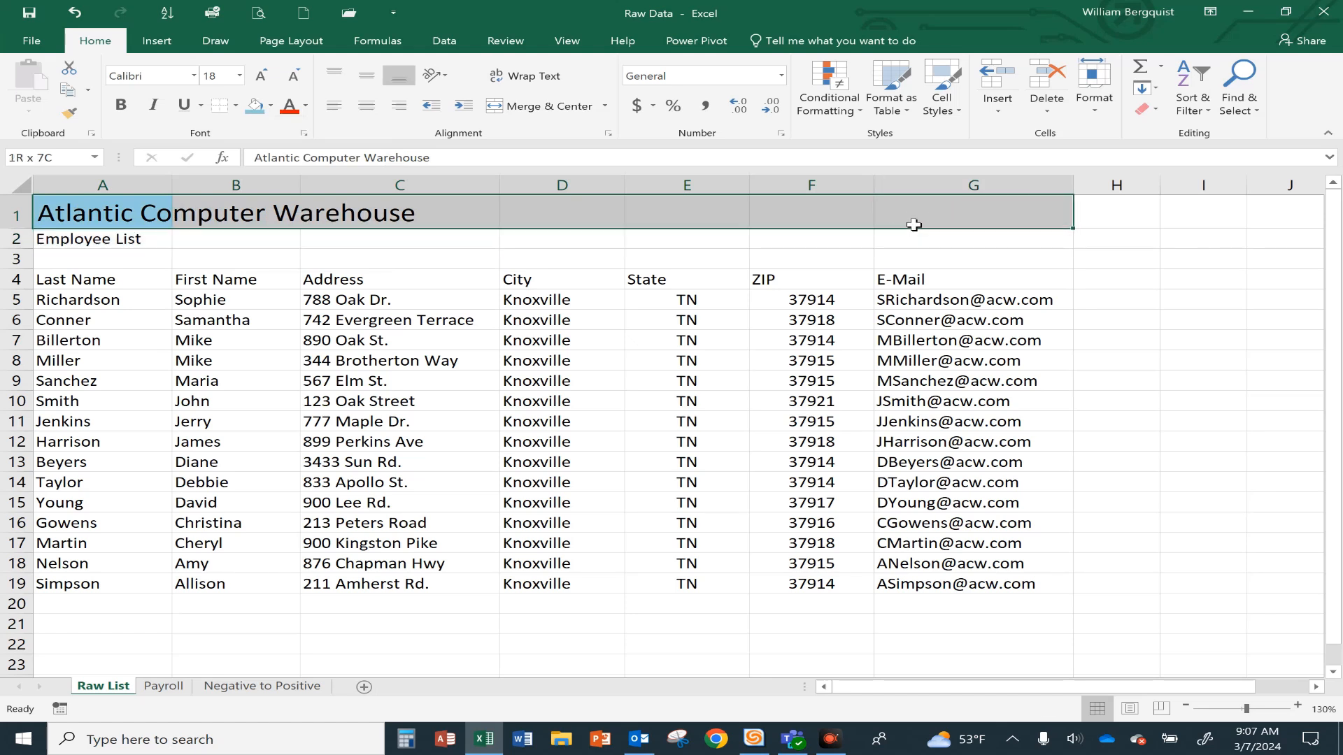
left_click(578, 112)
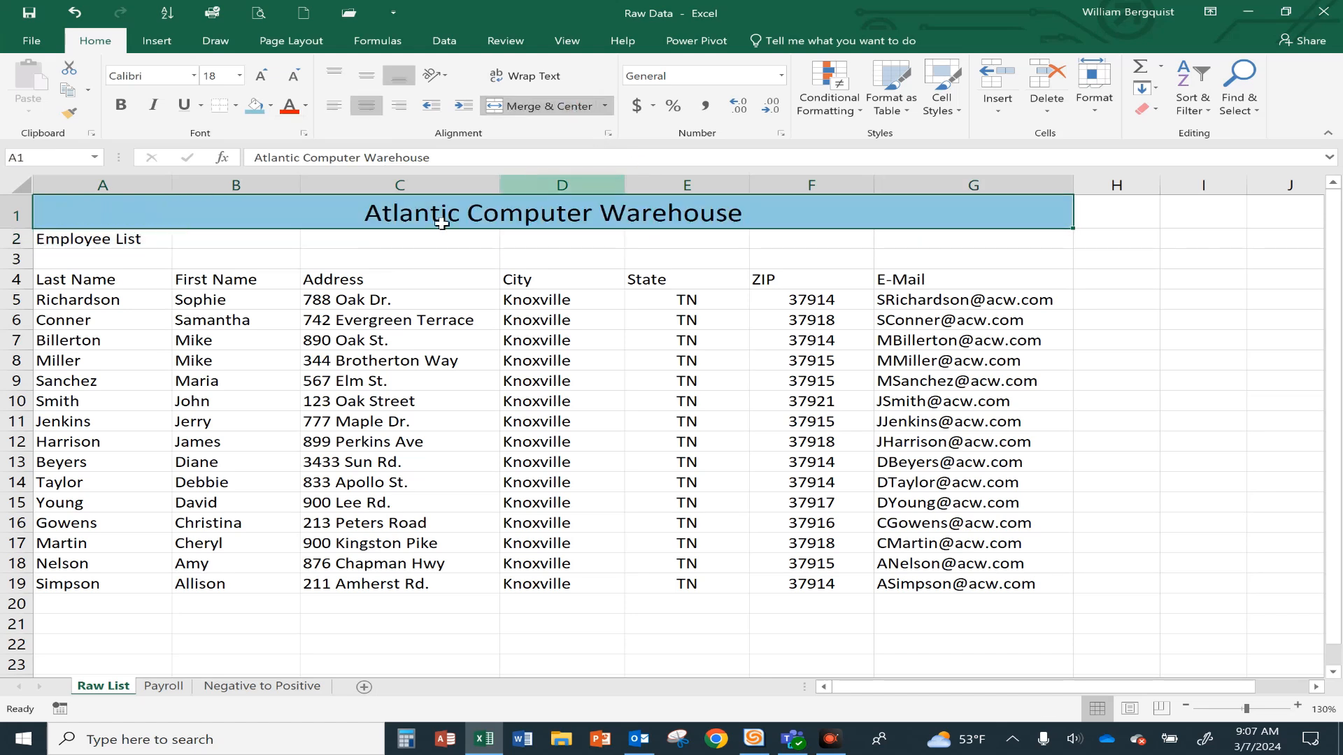
left_click_drag(42, 236, 1036, 238)
left_click(533, 106)
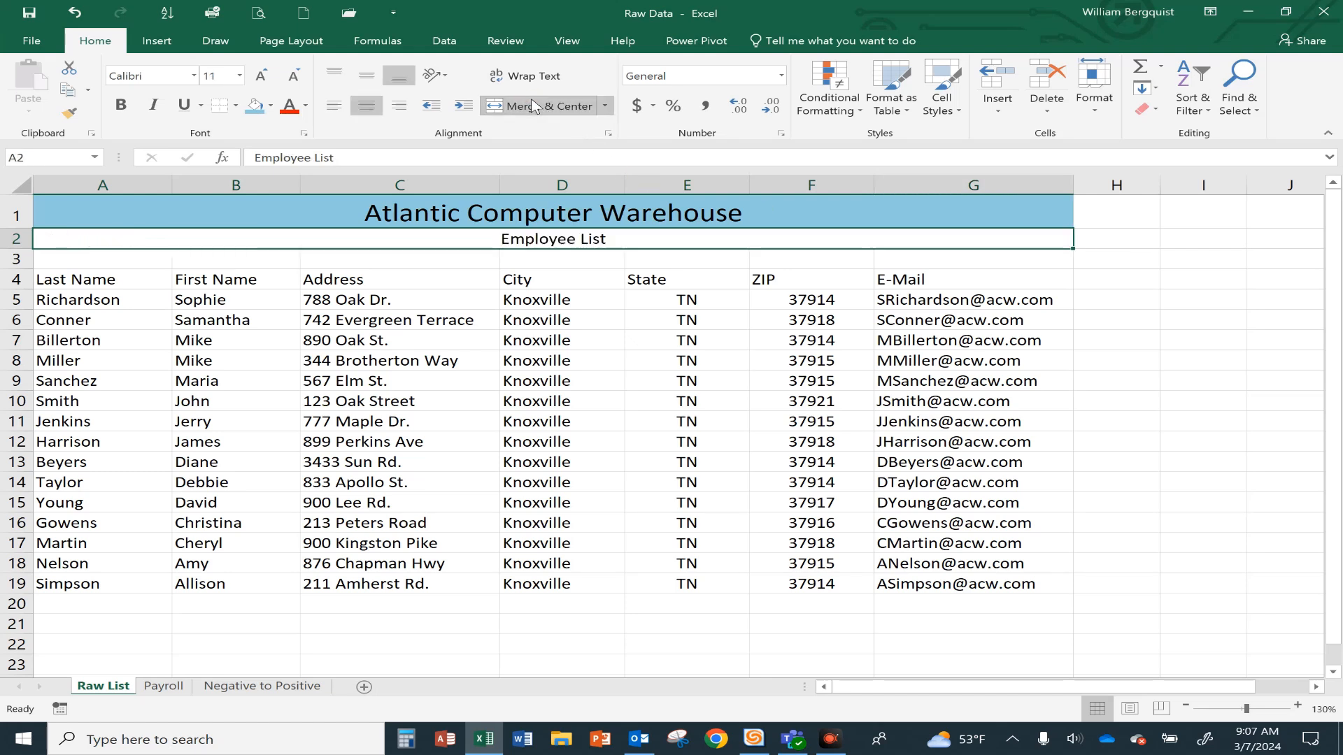
Step: Give the subtitle row the same light blue fill and make both the subtitle and the title bold
left_click(256, 105)
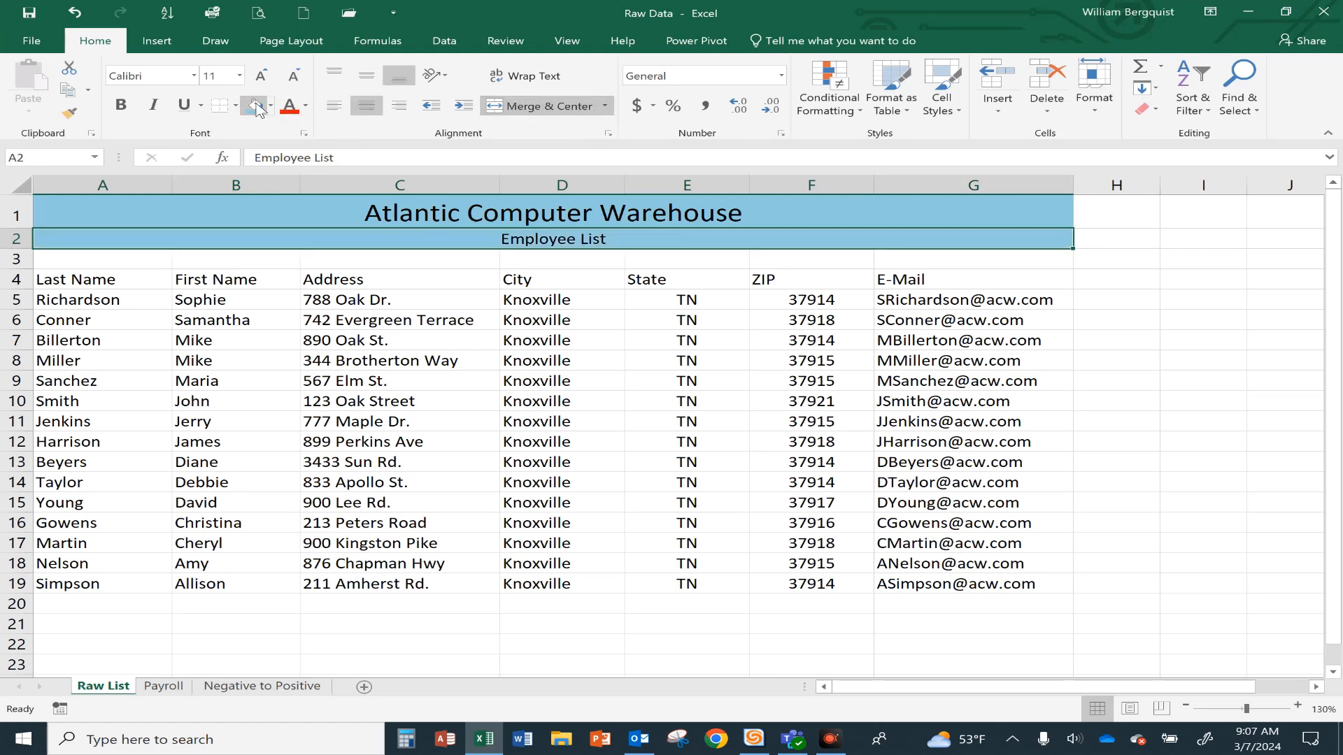
left_click(120, 104)
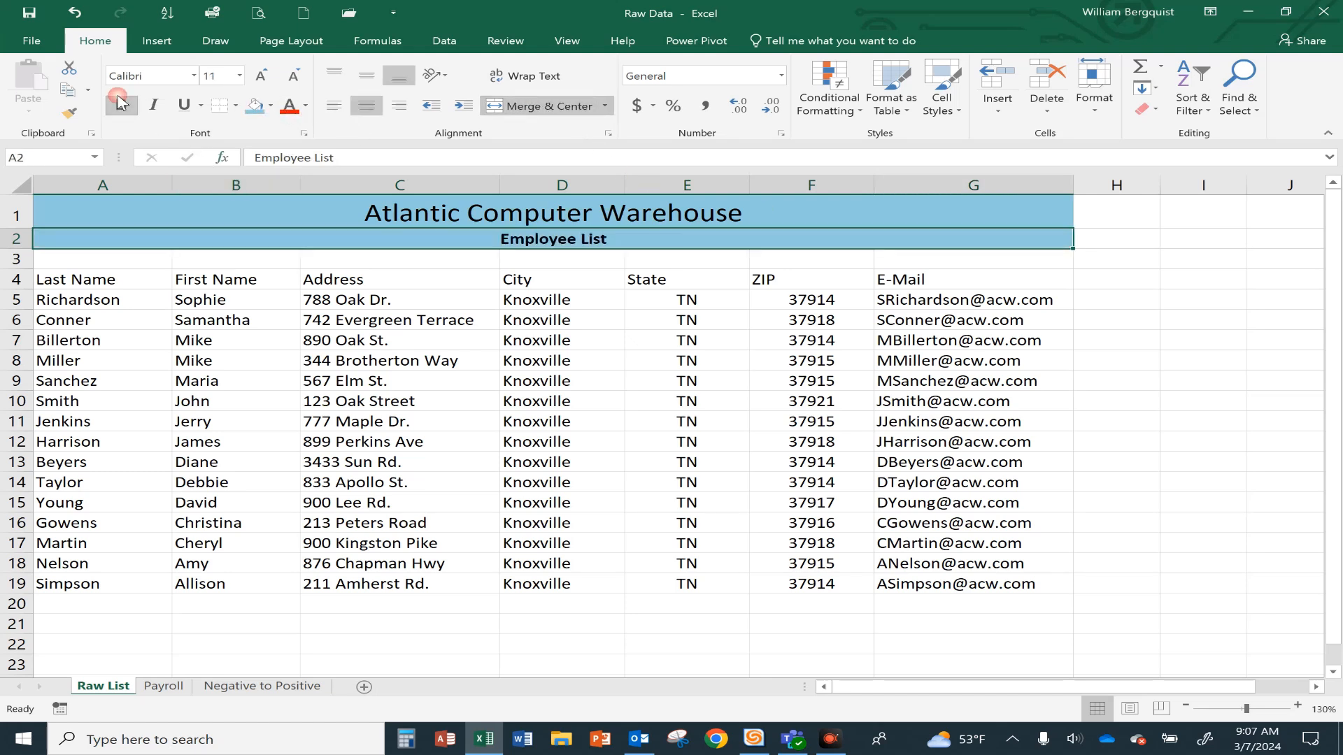
left_click(352, 210)
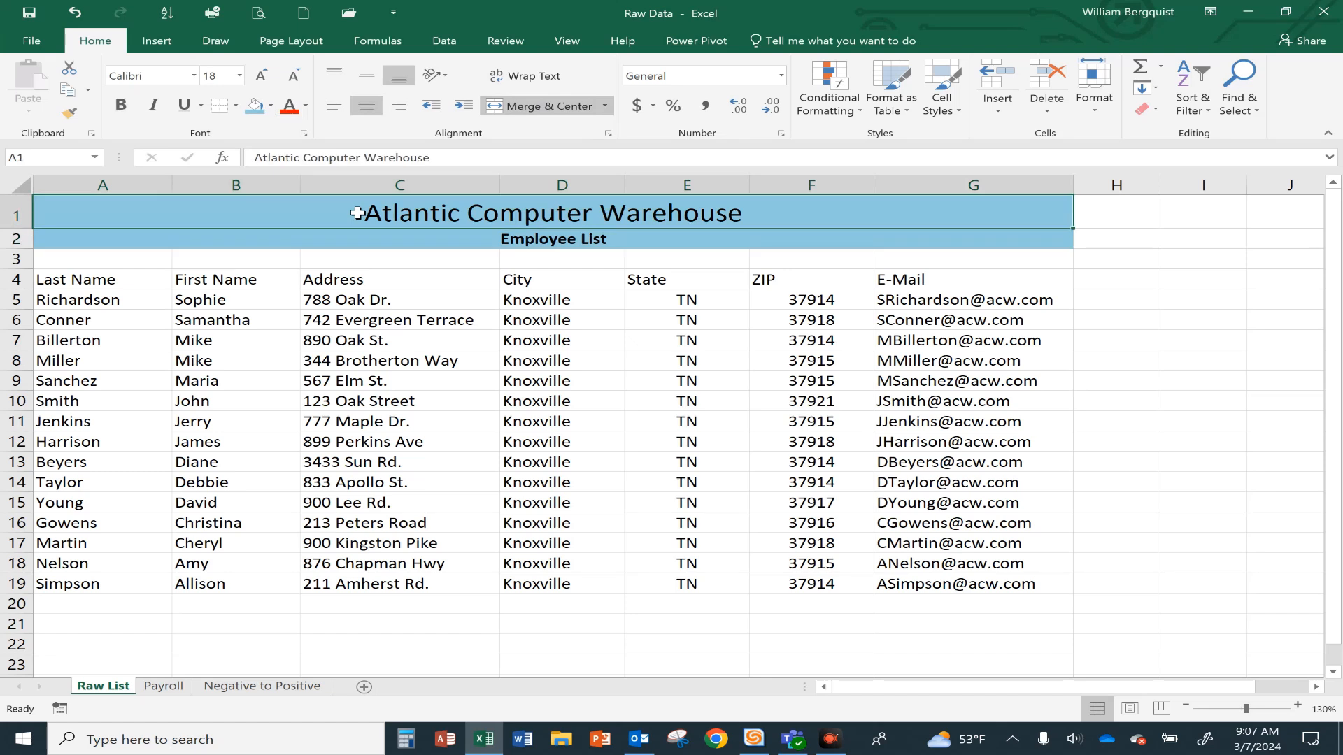
left_click(120, 103)
Step: Format the column headers in A4:G4 with the light blue fill, bold text and centered alignment
left_click(107, 279)
left_click_drag(107, 279, 878, 280)
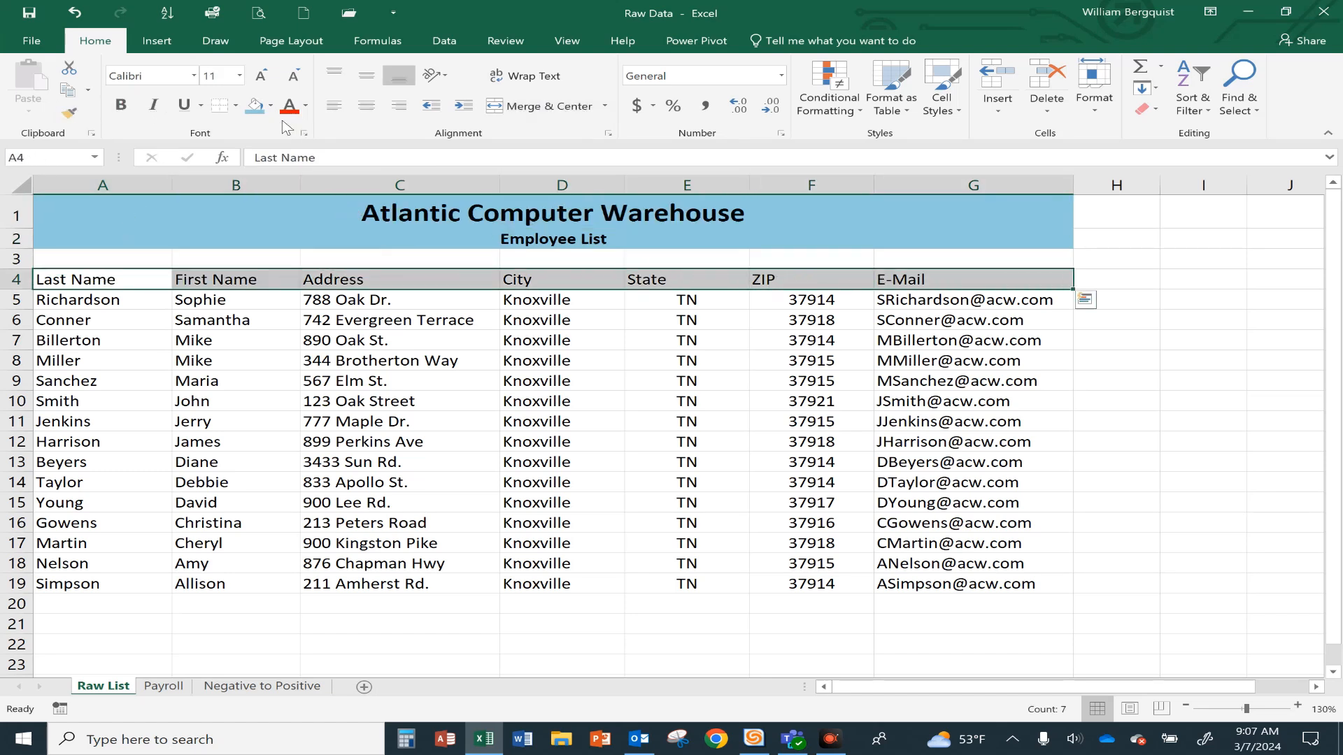
left_click(256, 109)
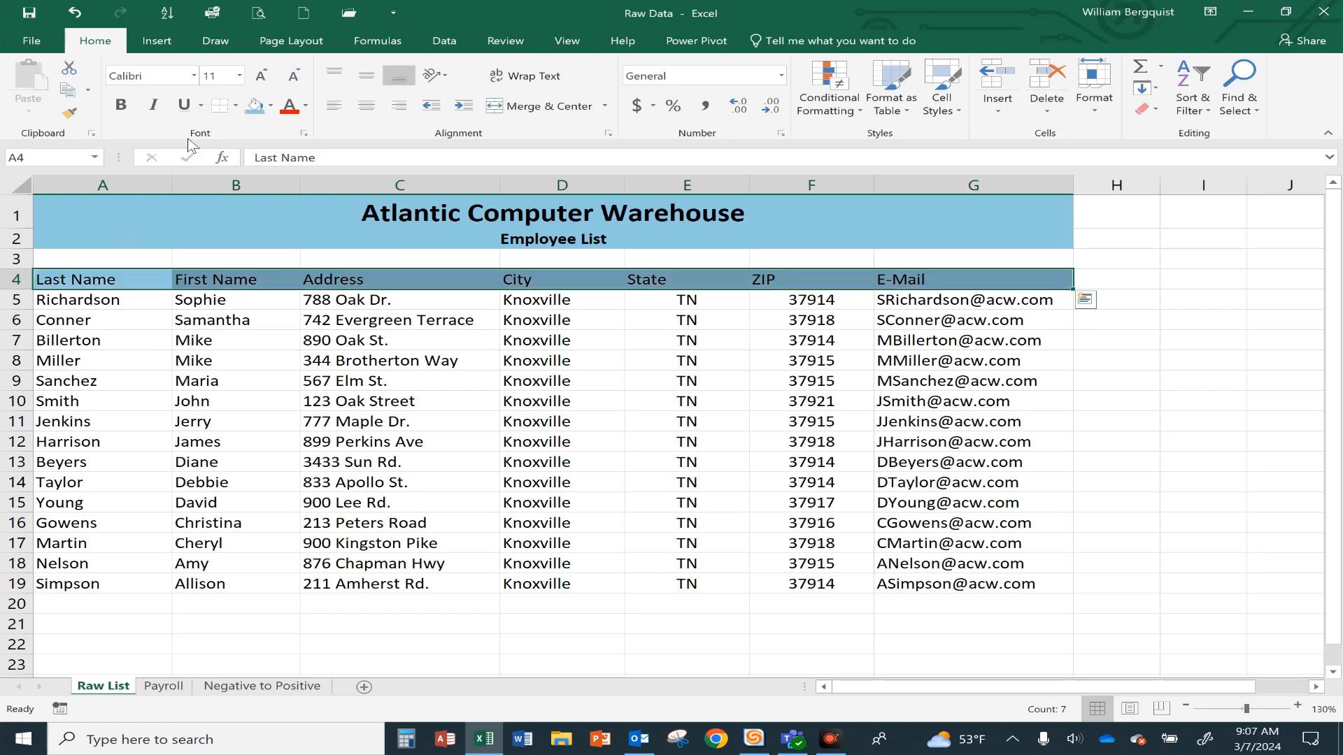
left_click(120, 103)
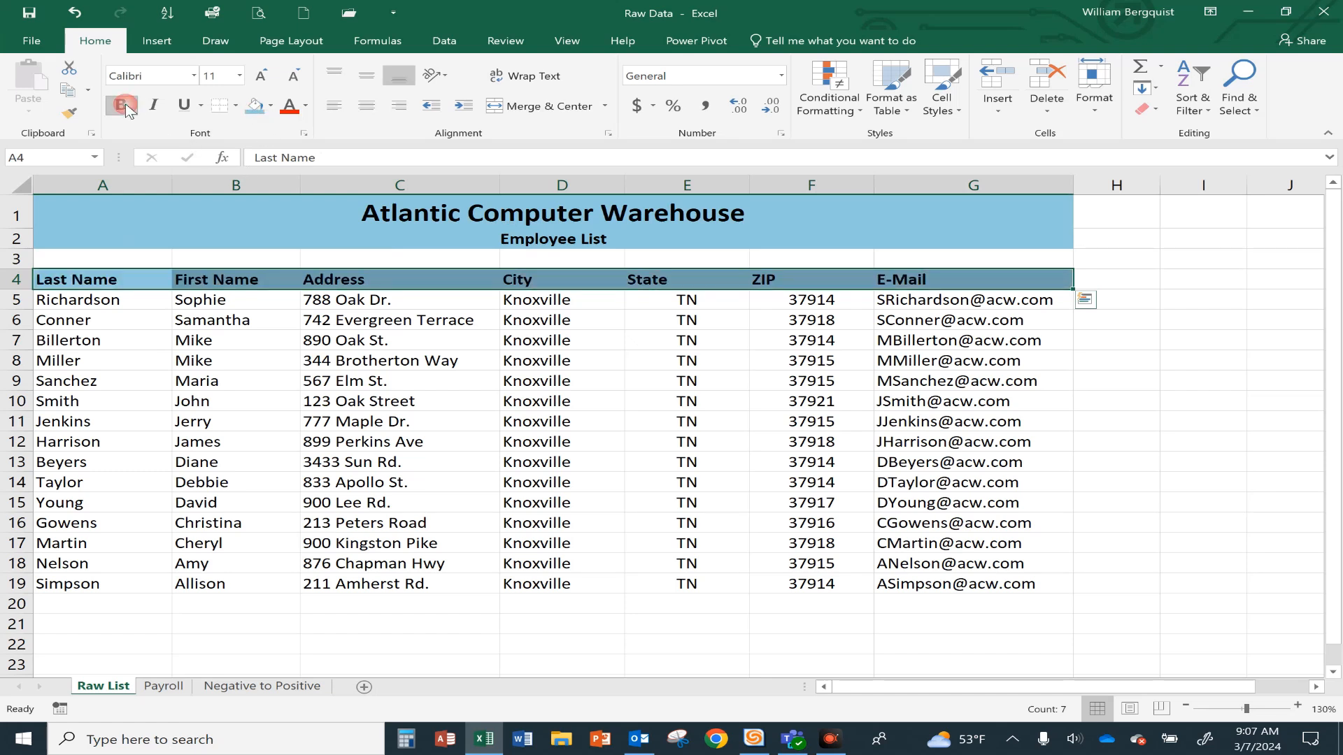
left_click(367, 106)
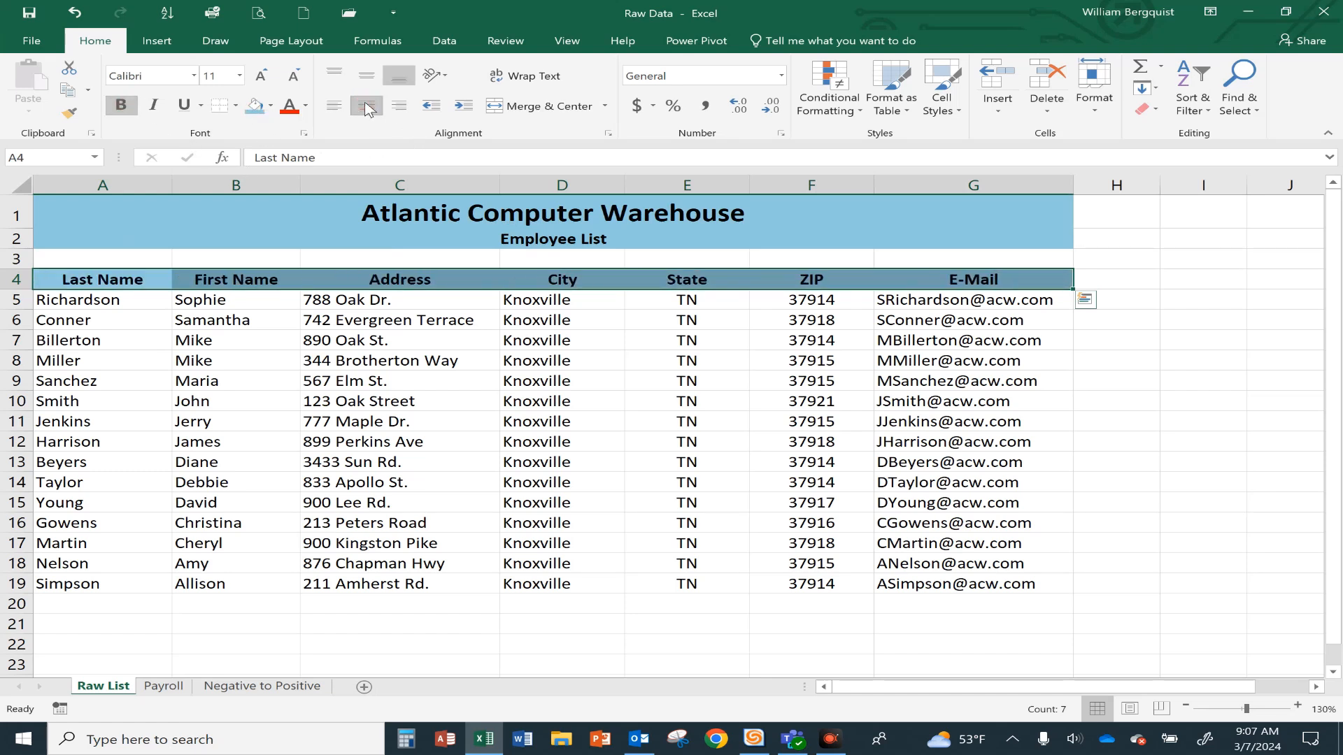
left_click(361, 403)
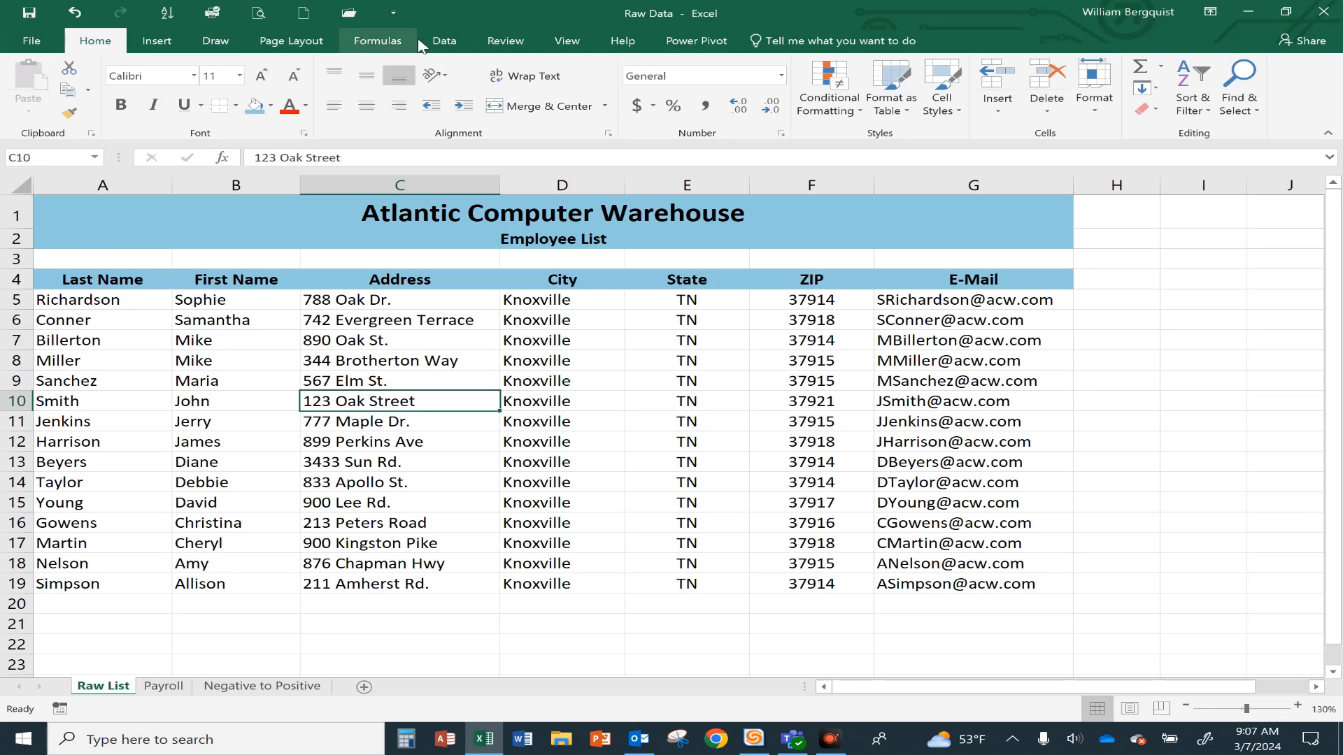
Step: Review the finished list, checking the first names in B5:B7, the e-mail entries in G5:G8 and the title
left_click(444, 40)
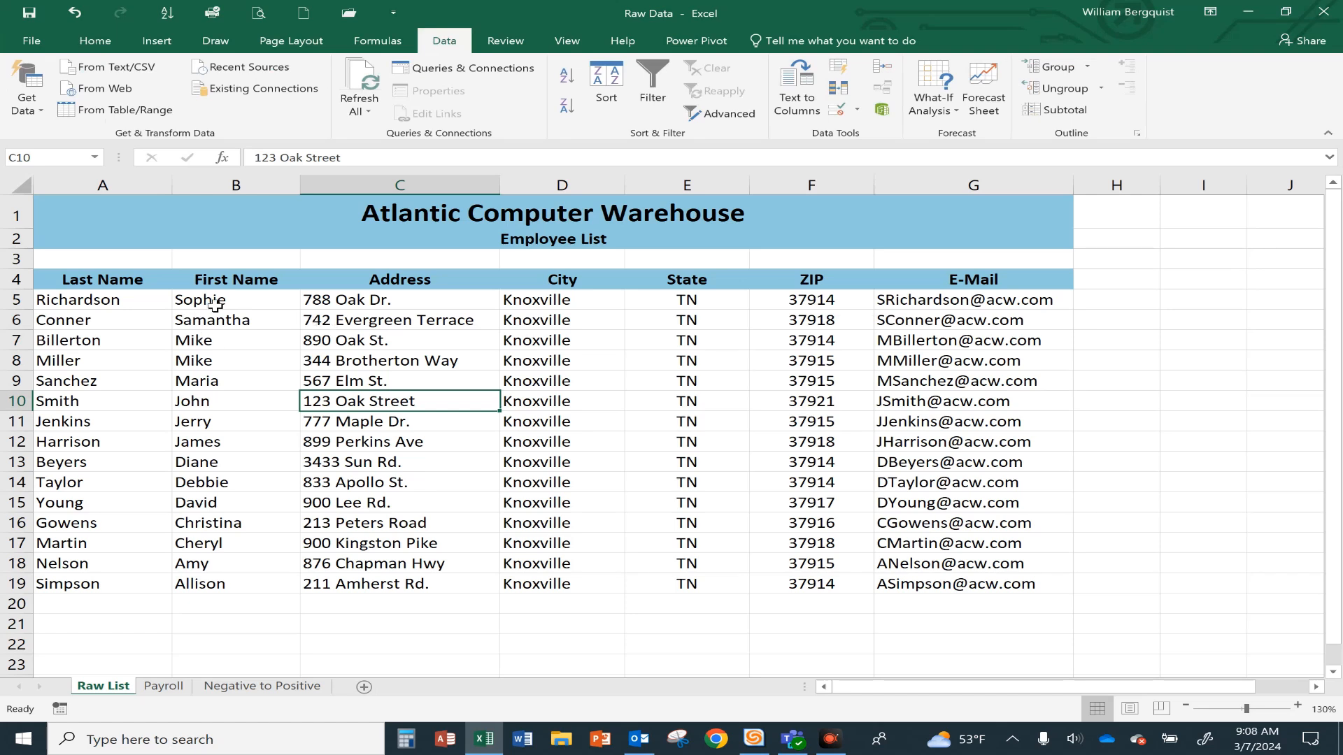
left_click(195, 339)
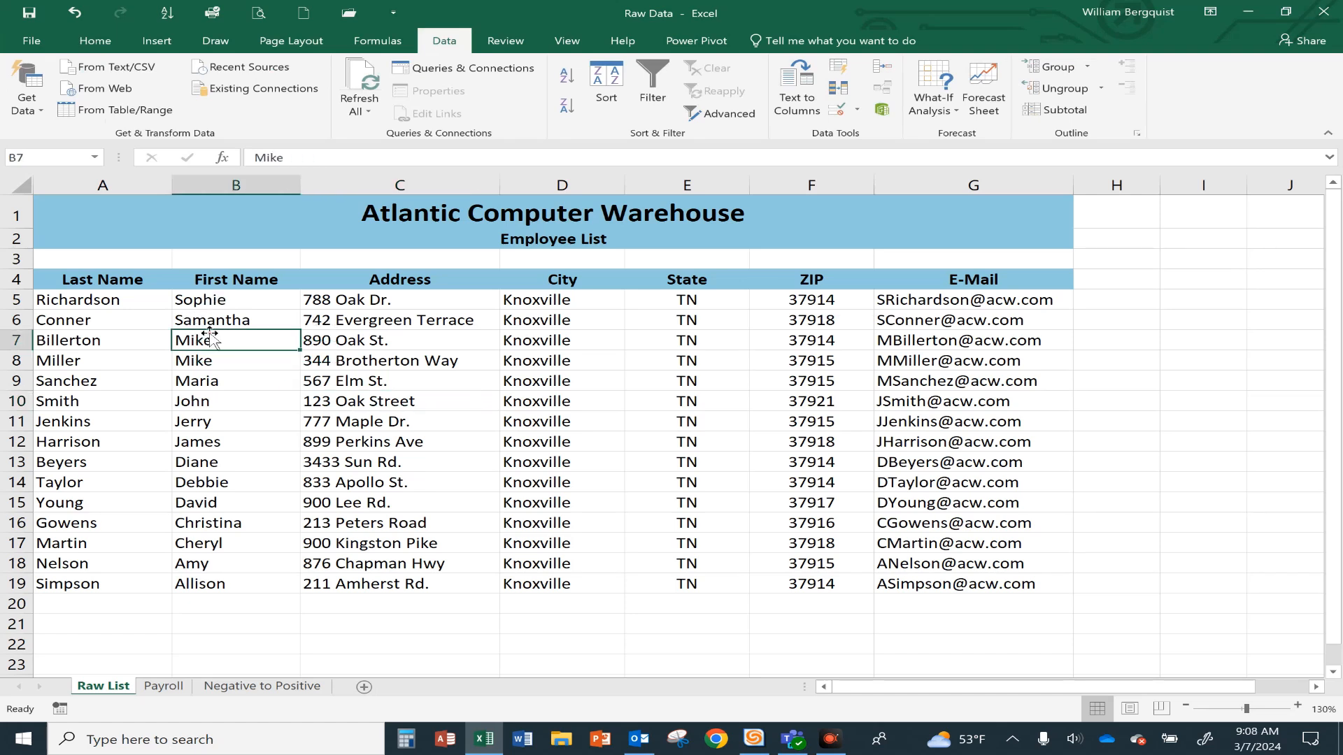
left_click(211, 322)
left_click(220, 300)
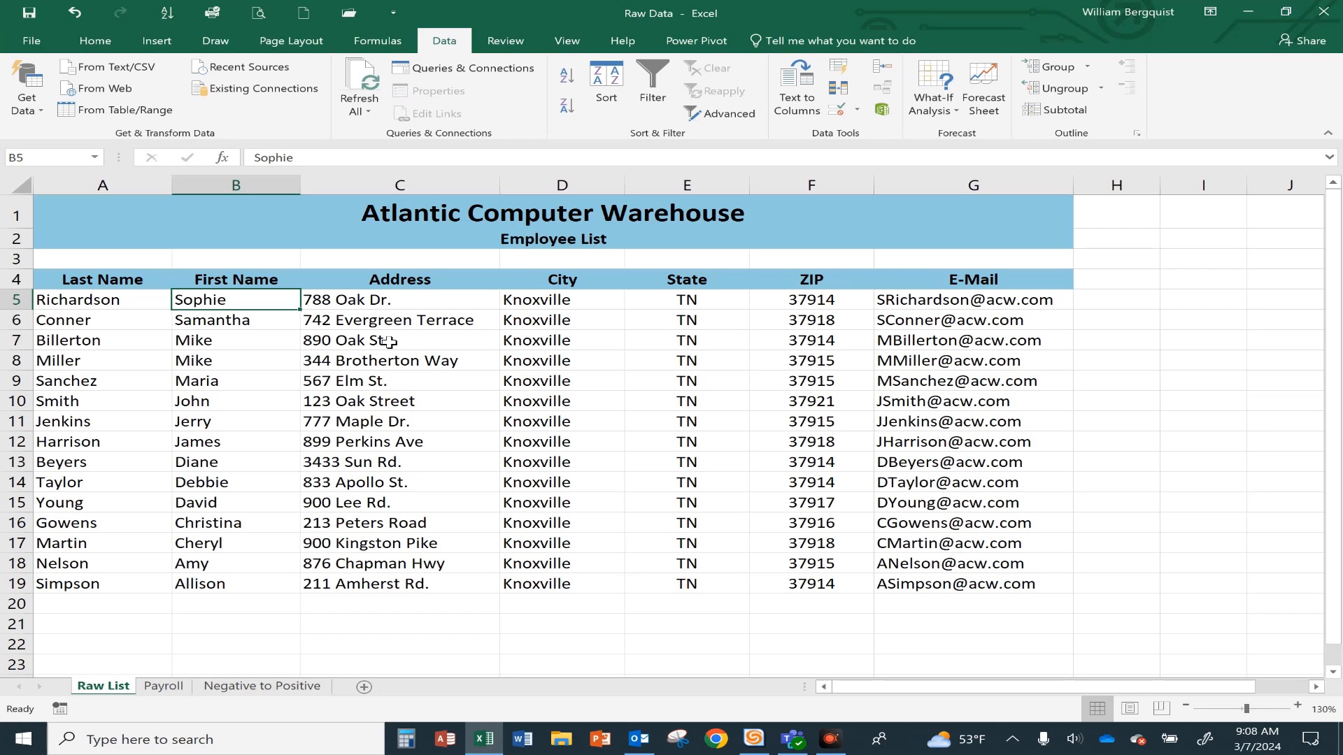
left_click(926, 299)
key("Down")
key("Down")
key("Down")
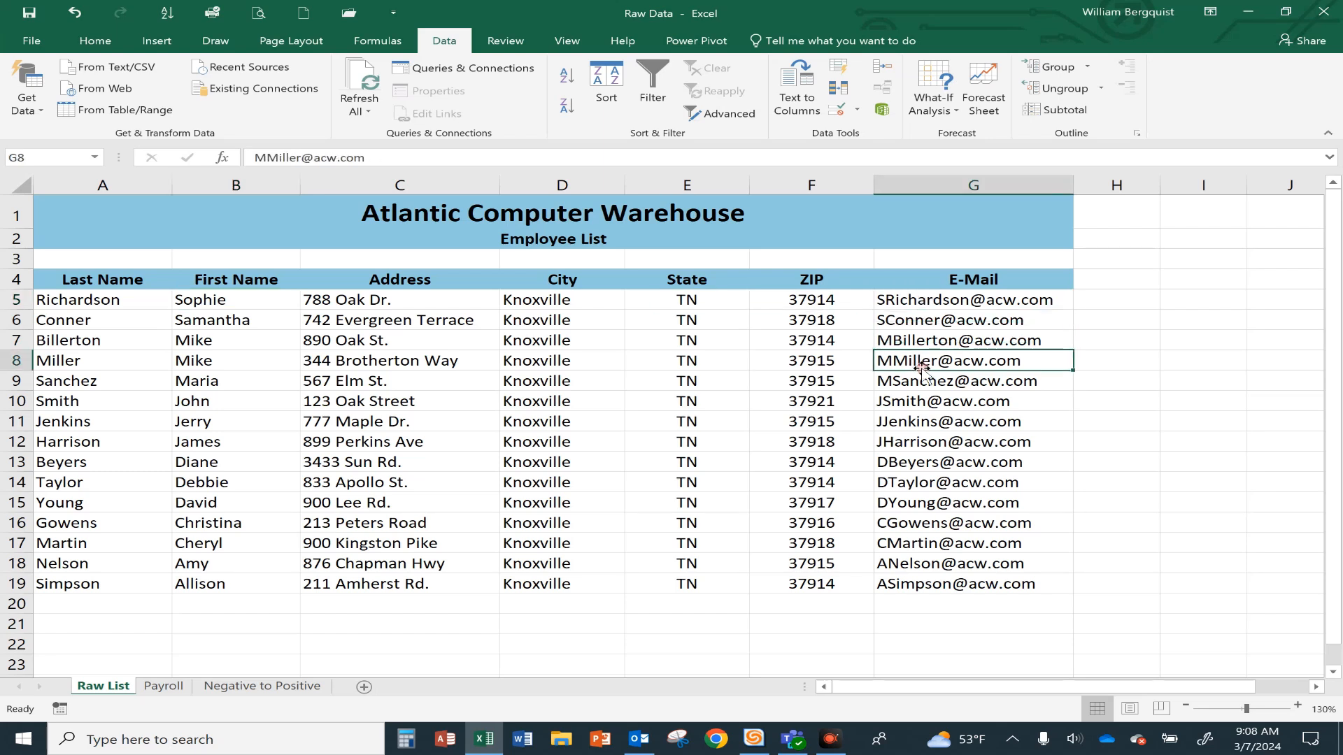
left_click(920, 300)
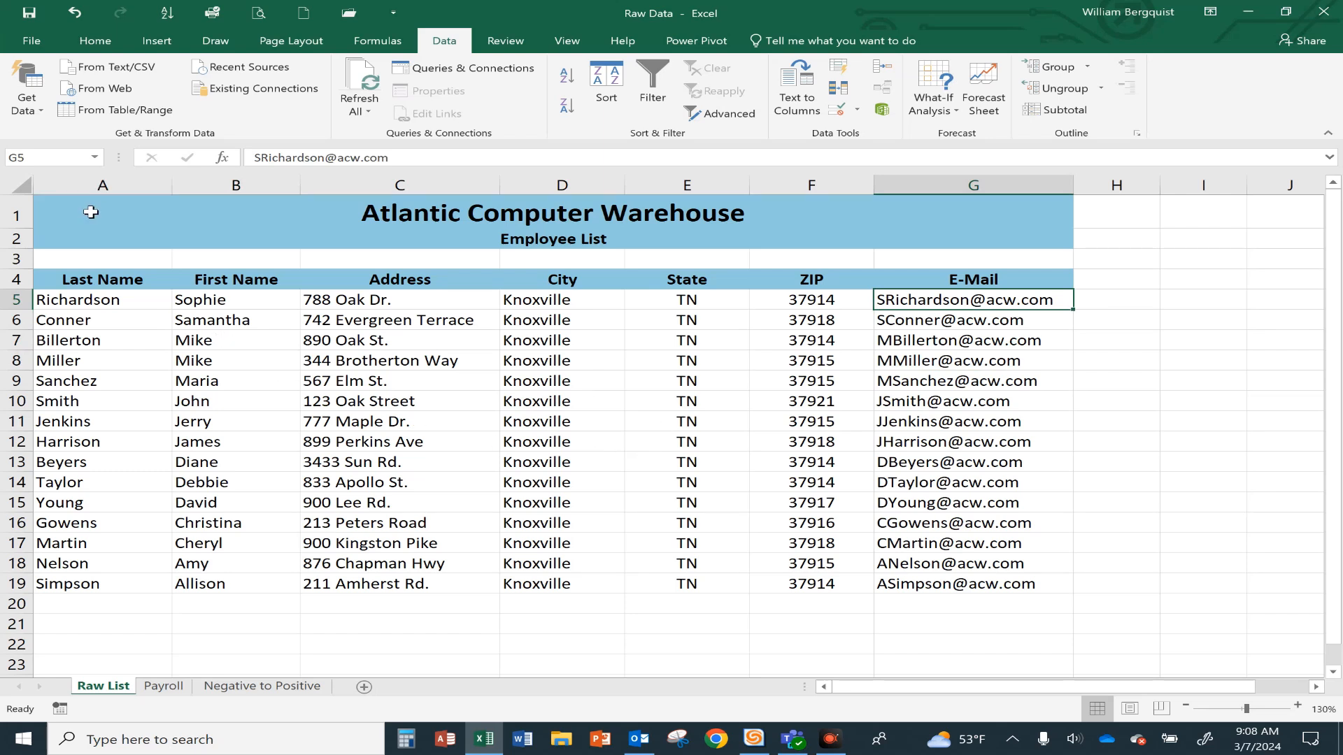
left_click(90, 213)
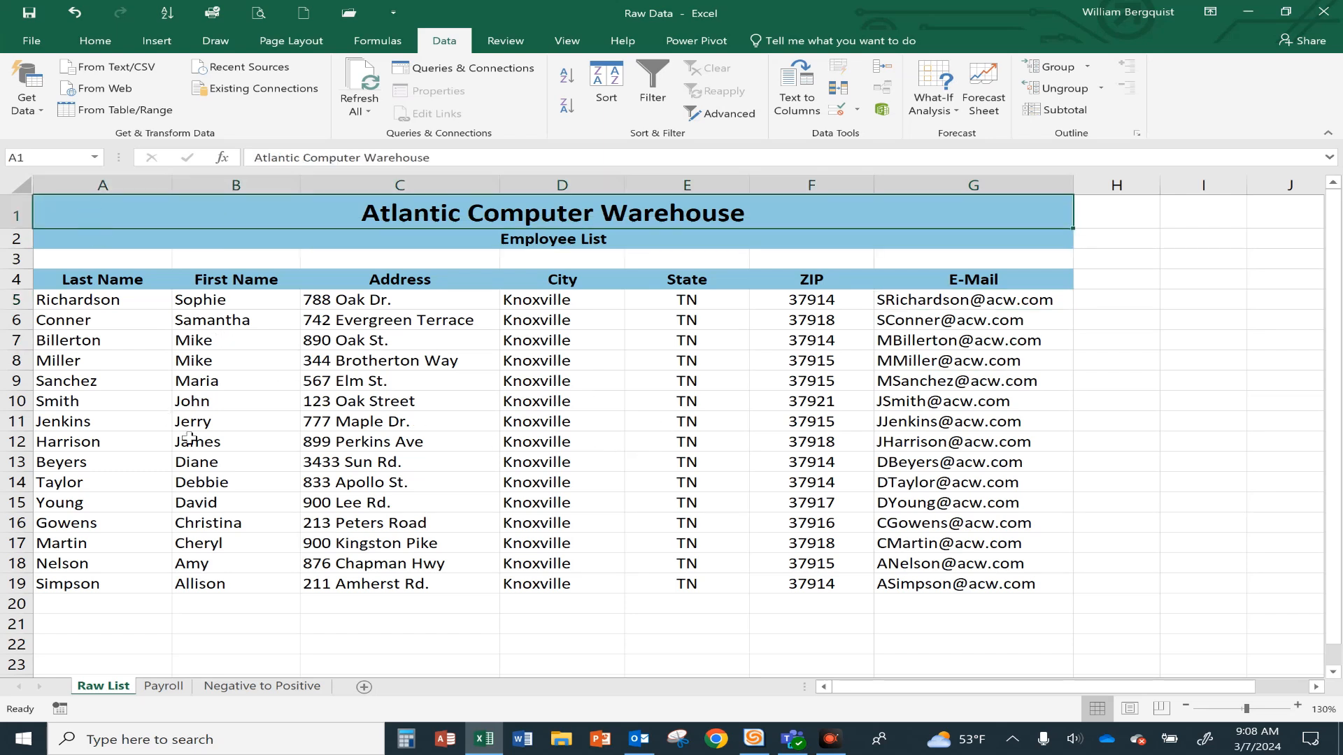